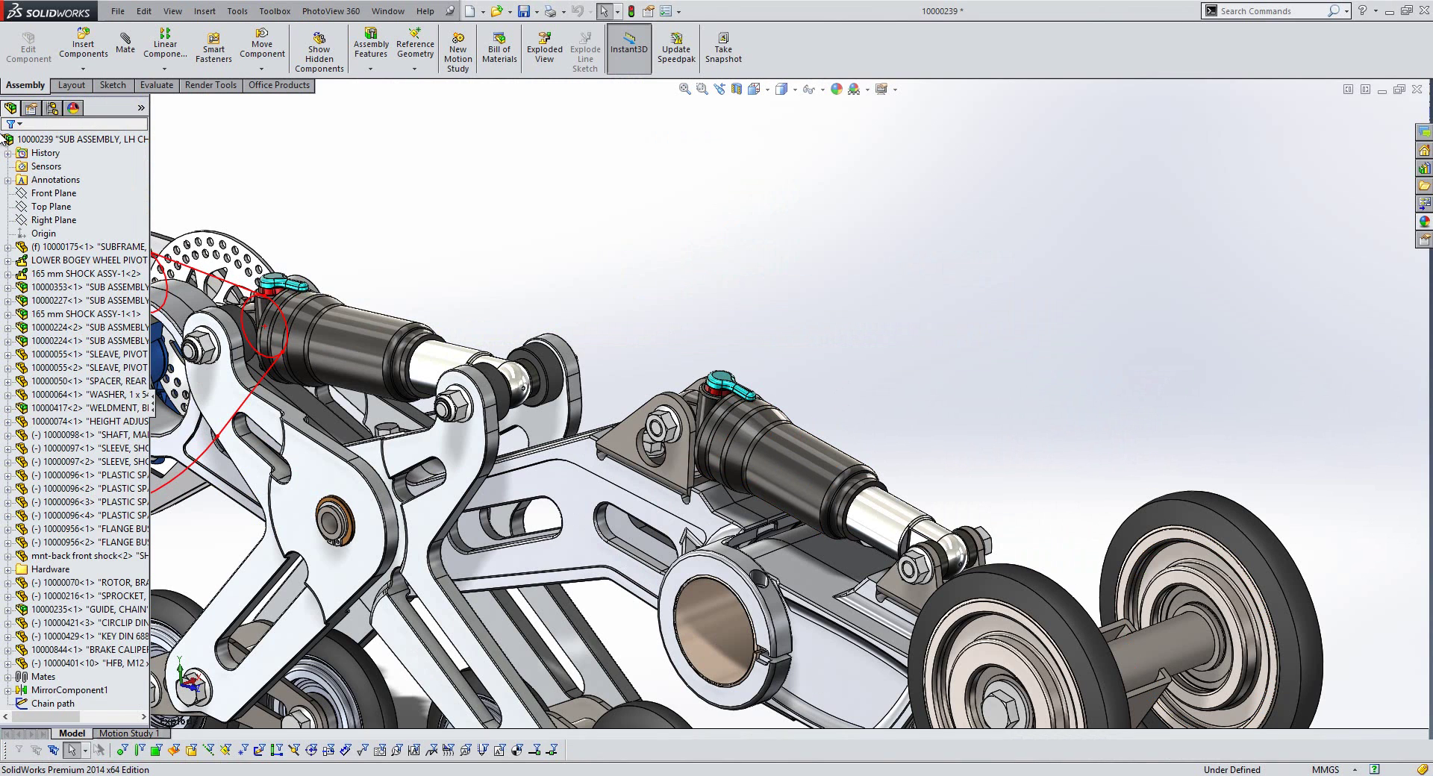
In a new exploded view, pull both nuts of the shock nearest the large wheels about 80 mm outward and rotate them about 304 degrees
{"action": "left_click", "coordinate": [52, 108]}
{"action": "right_click", "coordinate": [59, 154]}
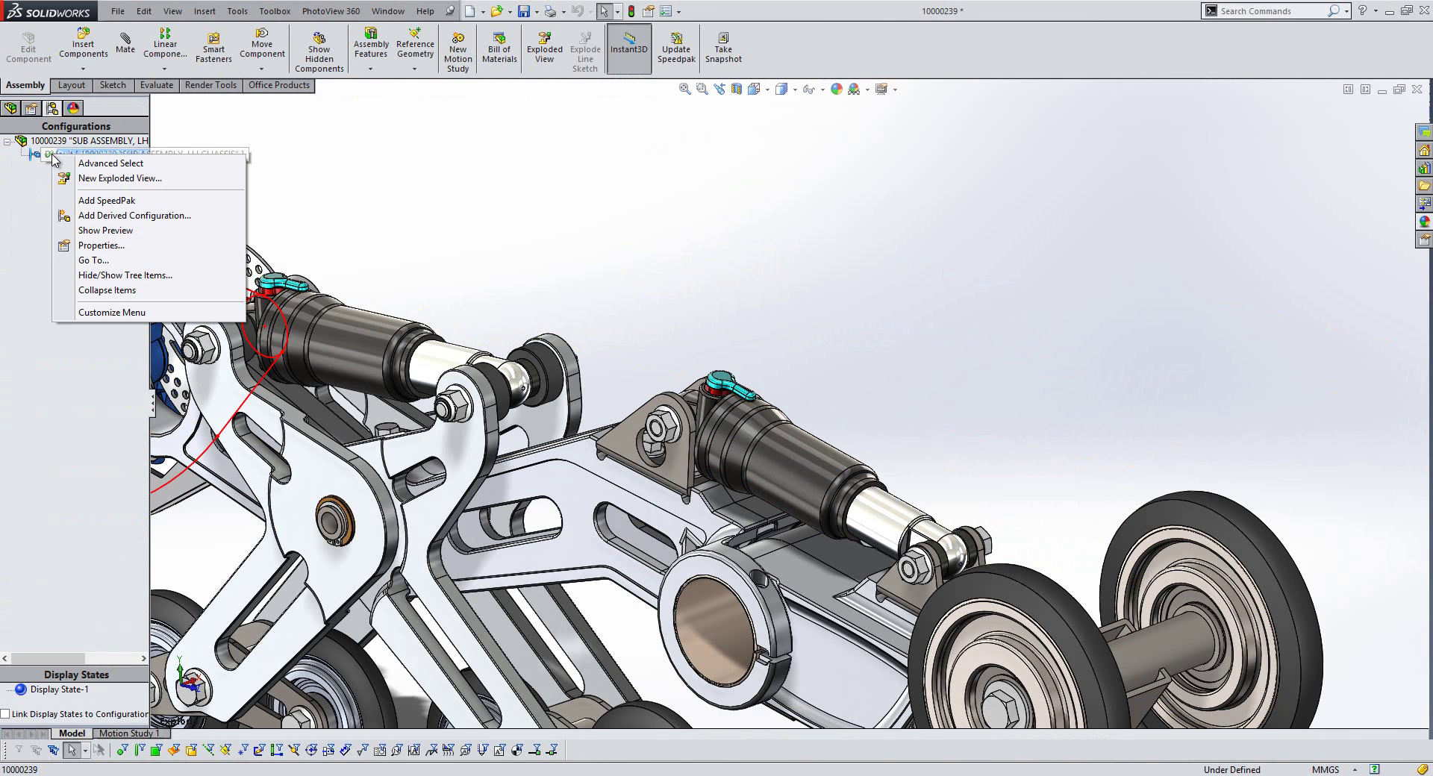
{"action": "left_click", "coordinate": [103, 179]}
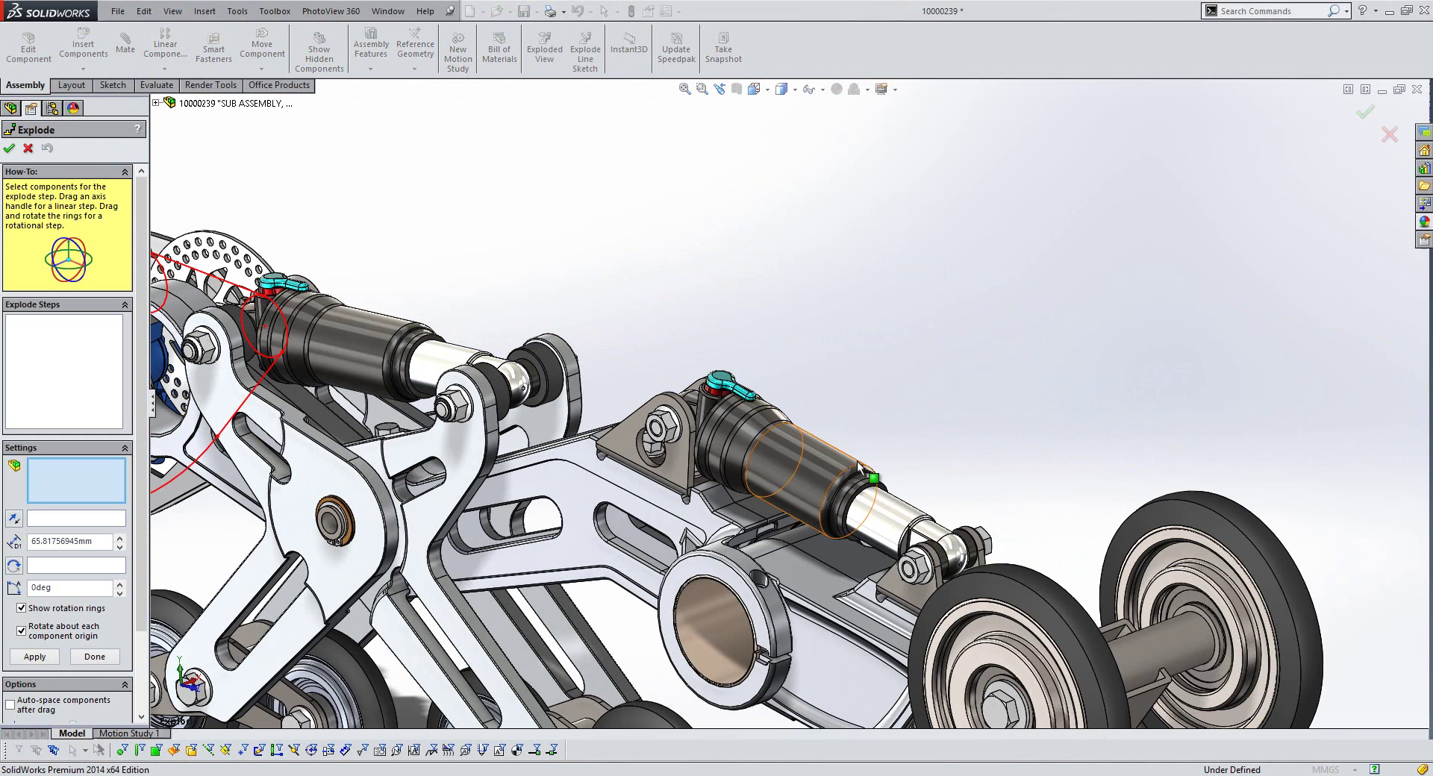
{"action": "left_click", "coordinate": [670, 425]}
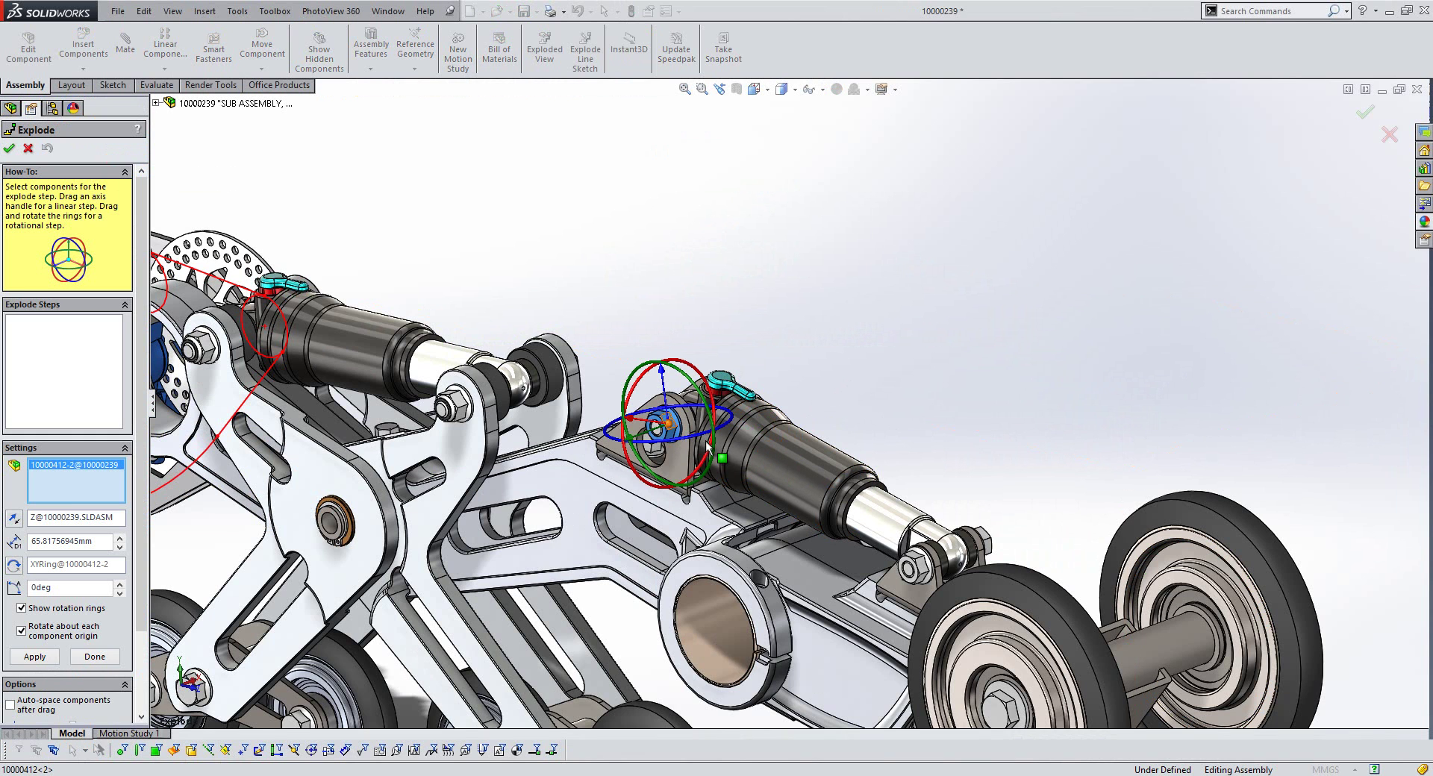
{"action": "left_click", "coordinate": [920, 566]}
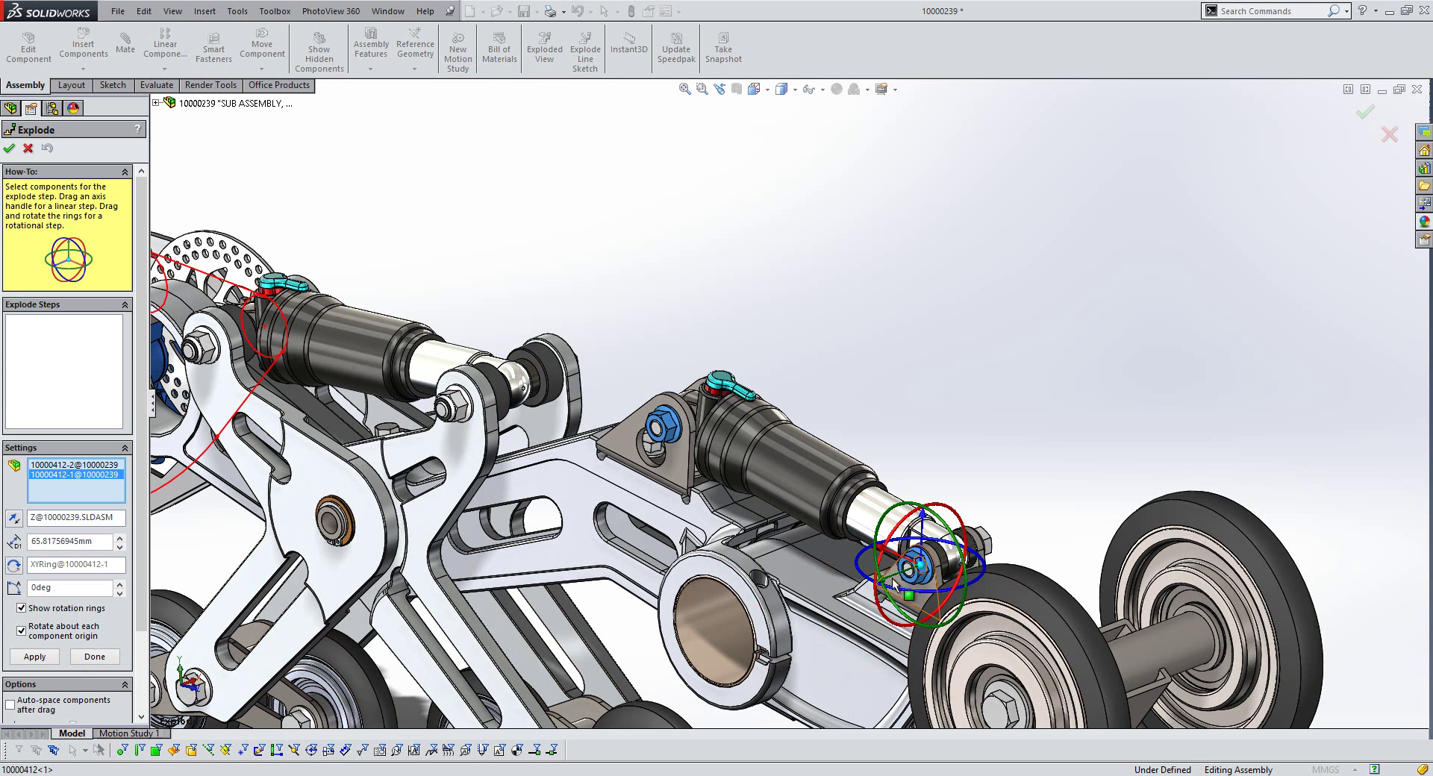
{"action": "left_click_drag", "start_coordinate": [888, 586], "coordinate": [760, 627]}
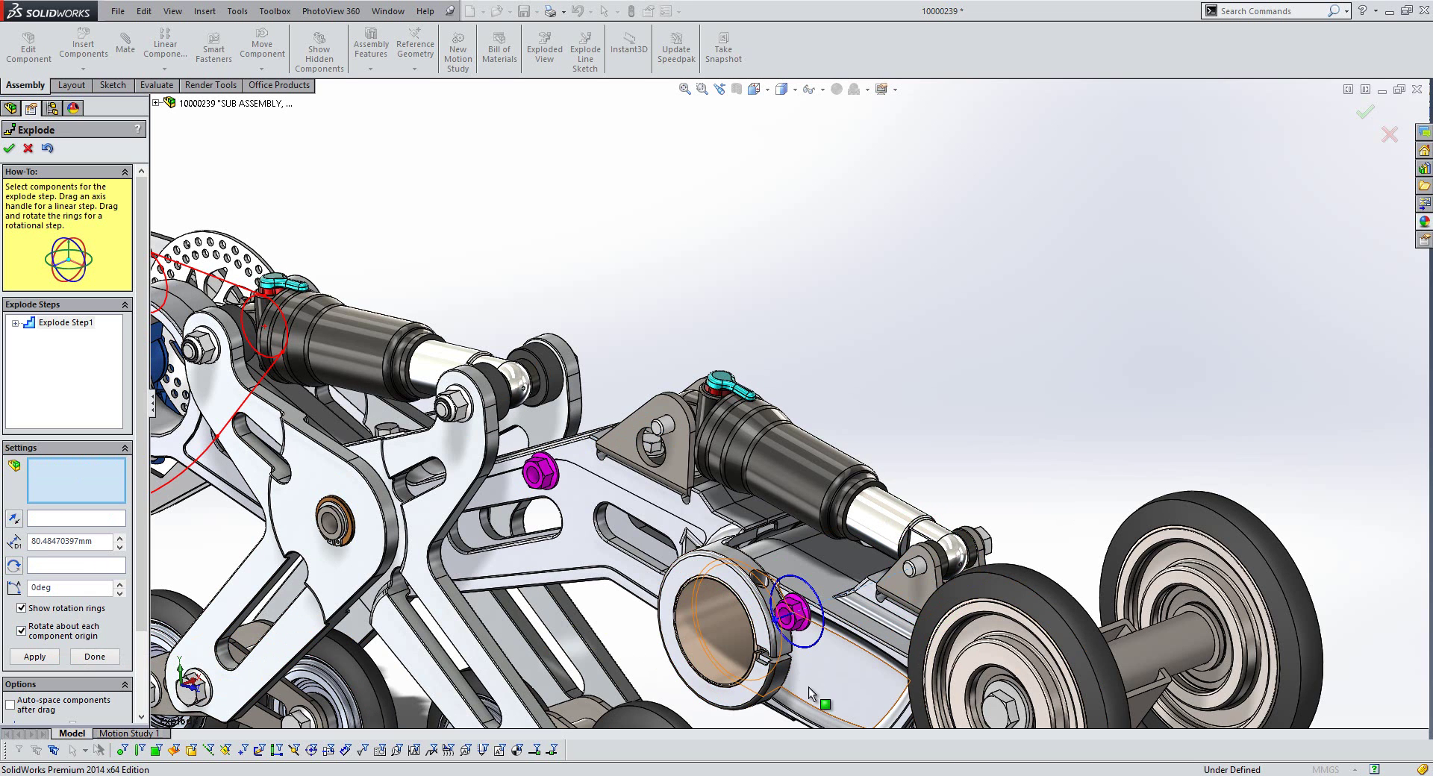
{"action": "left_click", "coordinate": [793, 616]}
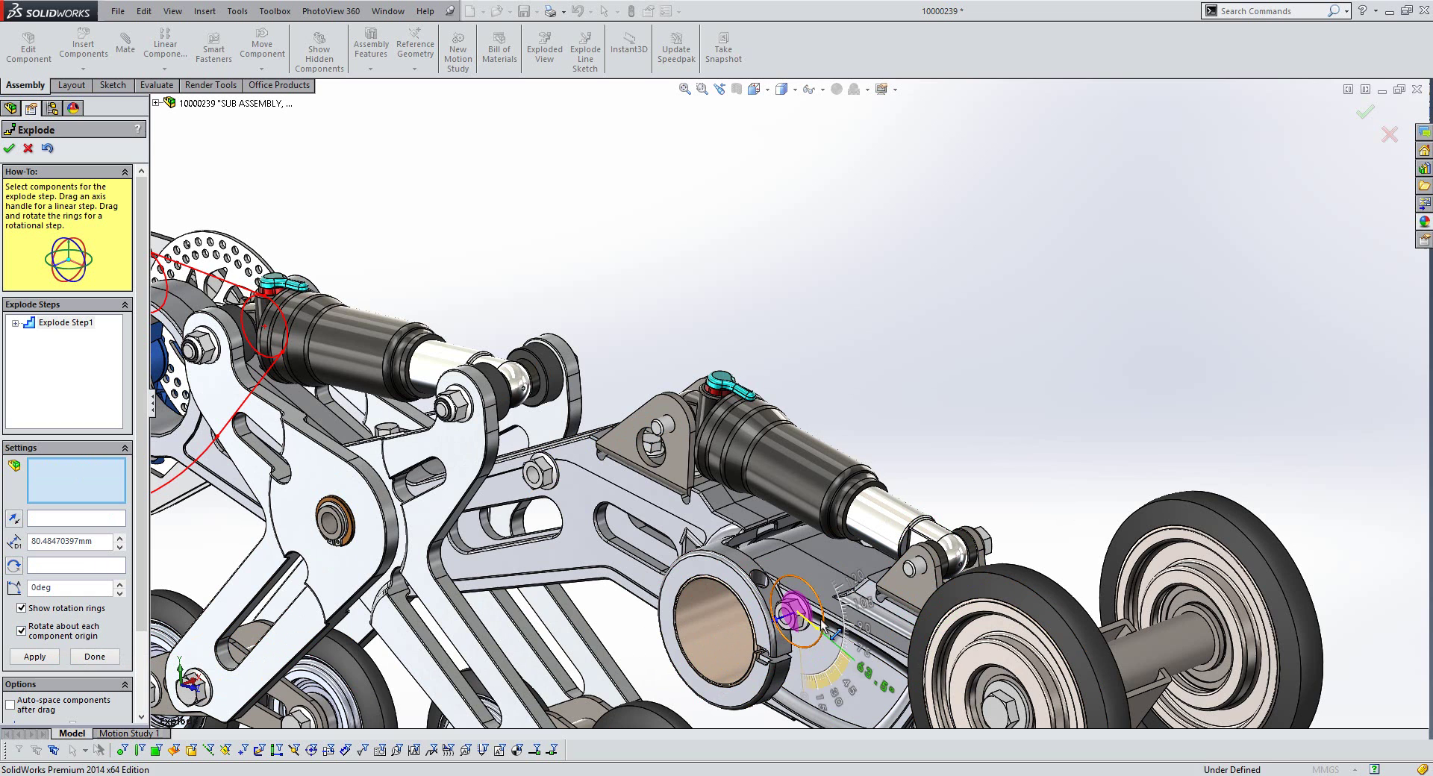
{"action": "left_click_drag", "start_coordinate": [787, 590], "coordinate": [769, 635]}
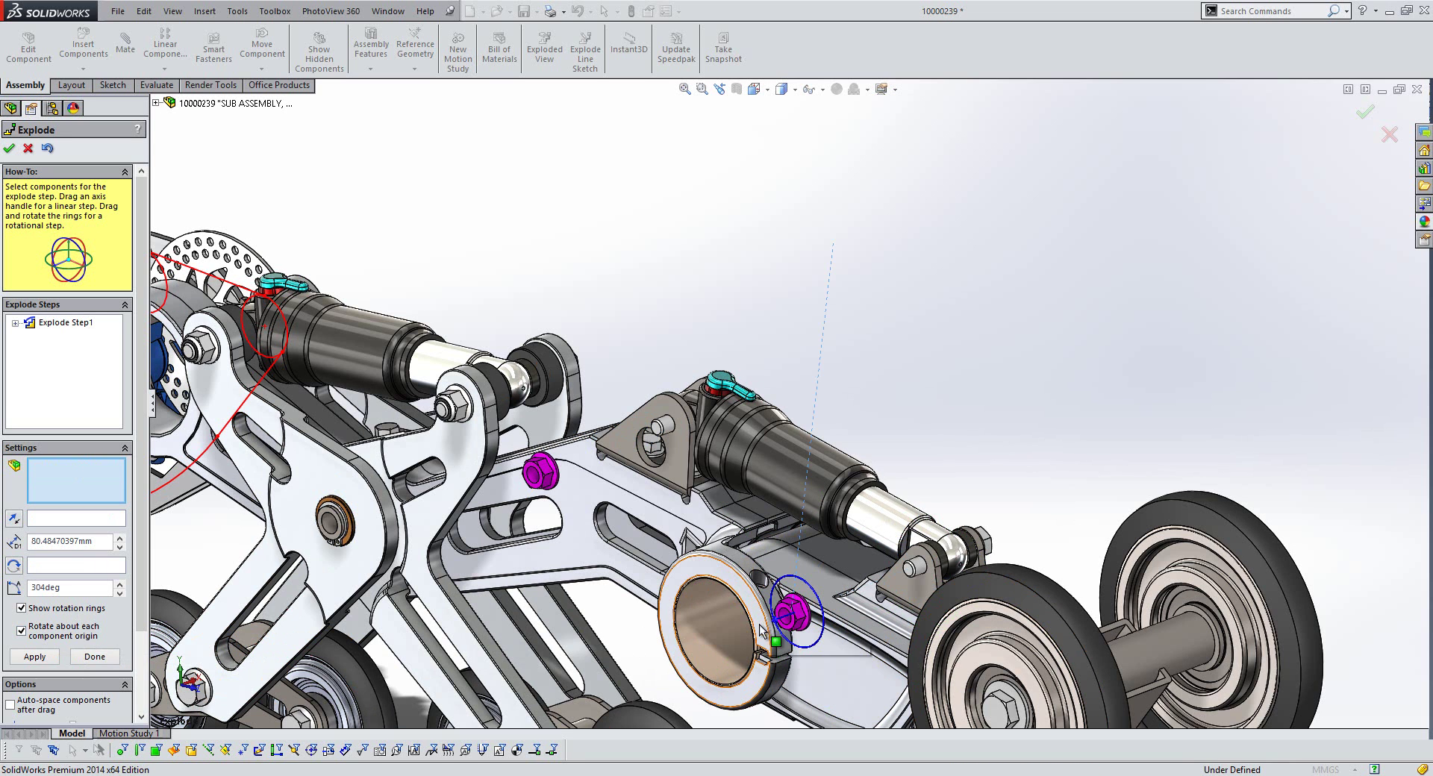
Explode the two mounting bolts of the same shock about 97 mm out of their brackets, opposite the nuts
{"action": "left_click", "coordinate": [697, 442]}
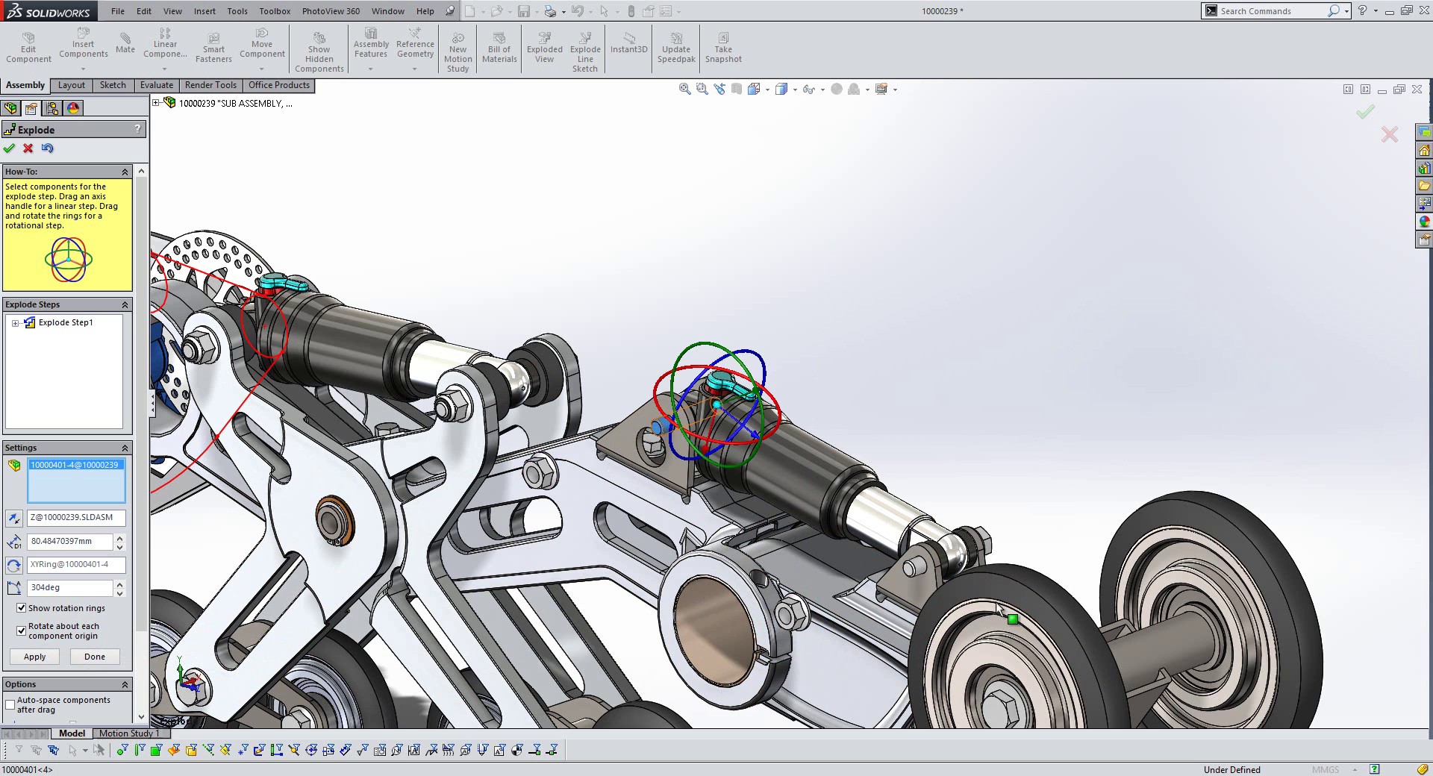
{"action": "left_click", "coordinate": [990, 549]}
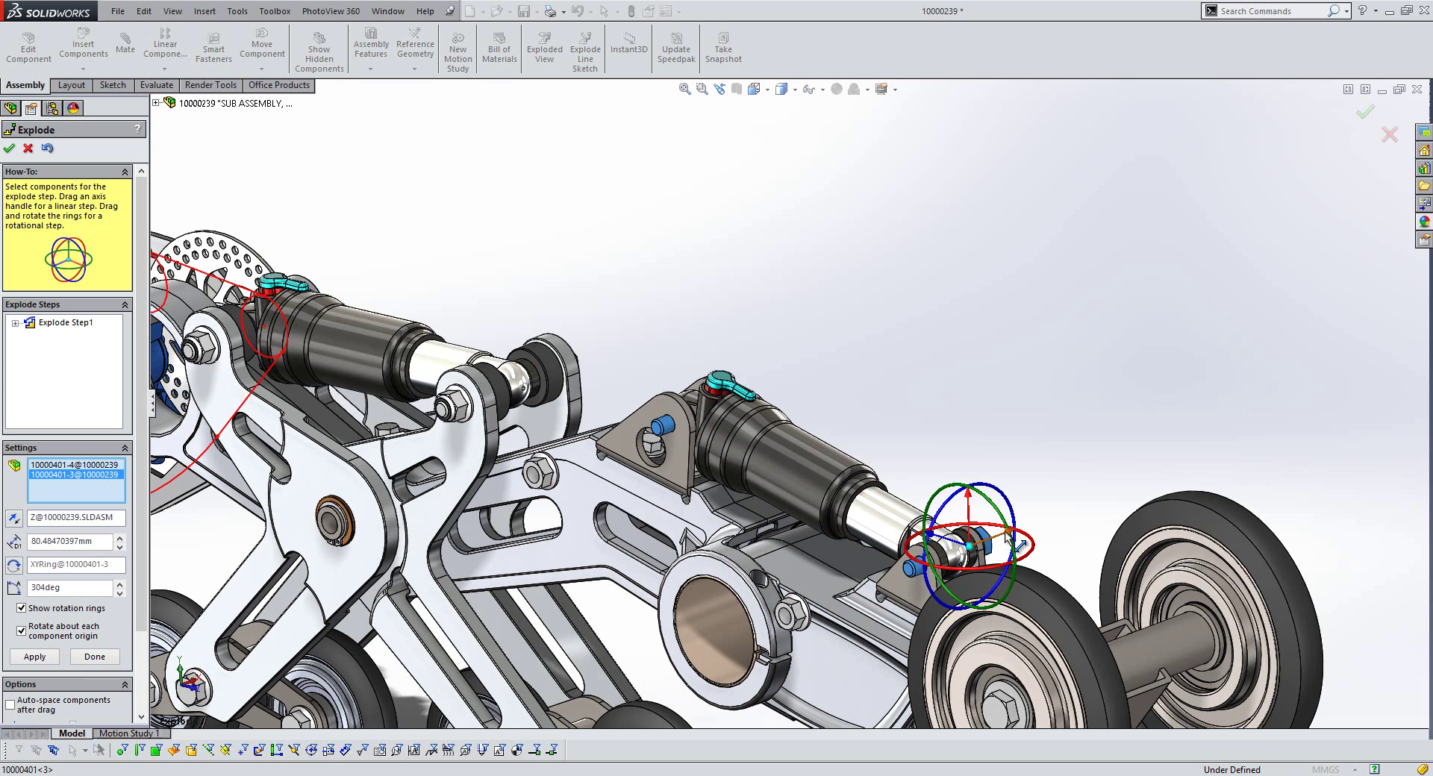
{"action": "left_click_drag", "start_coordinate": [1018, 534], "coordinate": [1160, 470]}
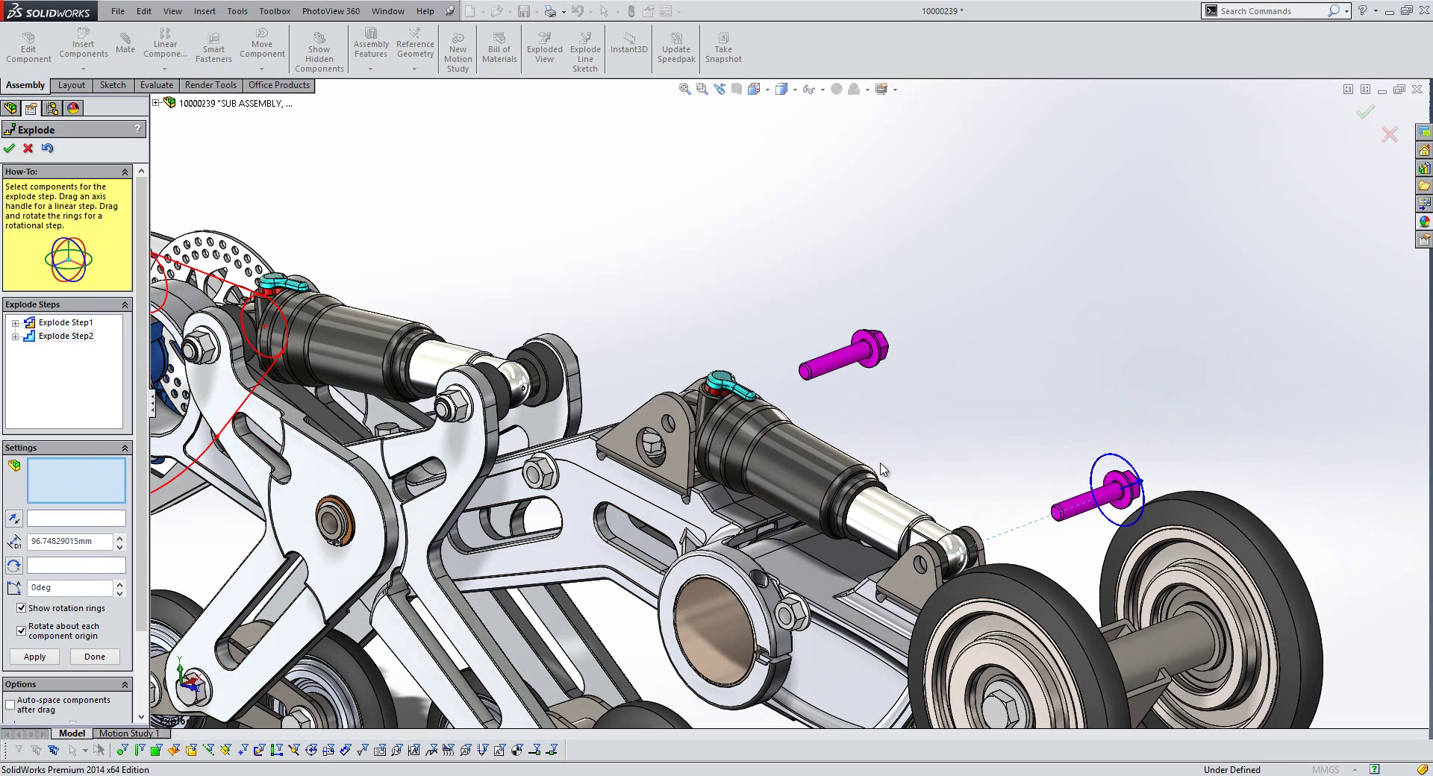
Rotate the 165 mm shock assembly about 50.5 degrees around the upper bracket's bolt hole, with rotation about each component origin off
{"action": "left_click", "coordinate": [799, 453]}
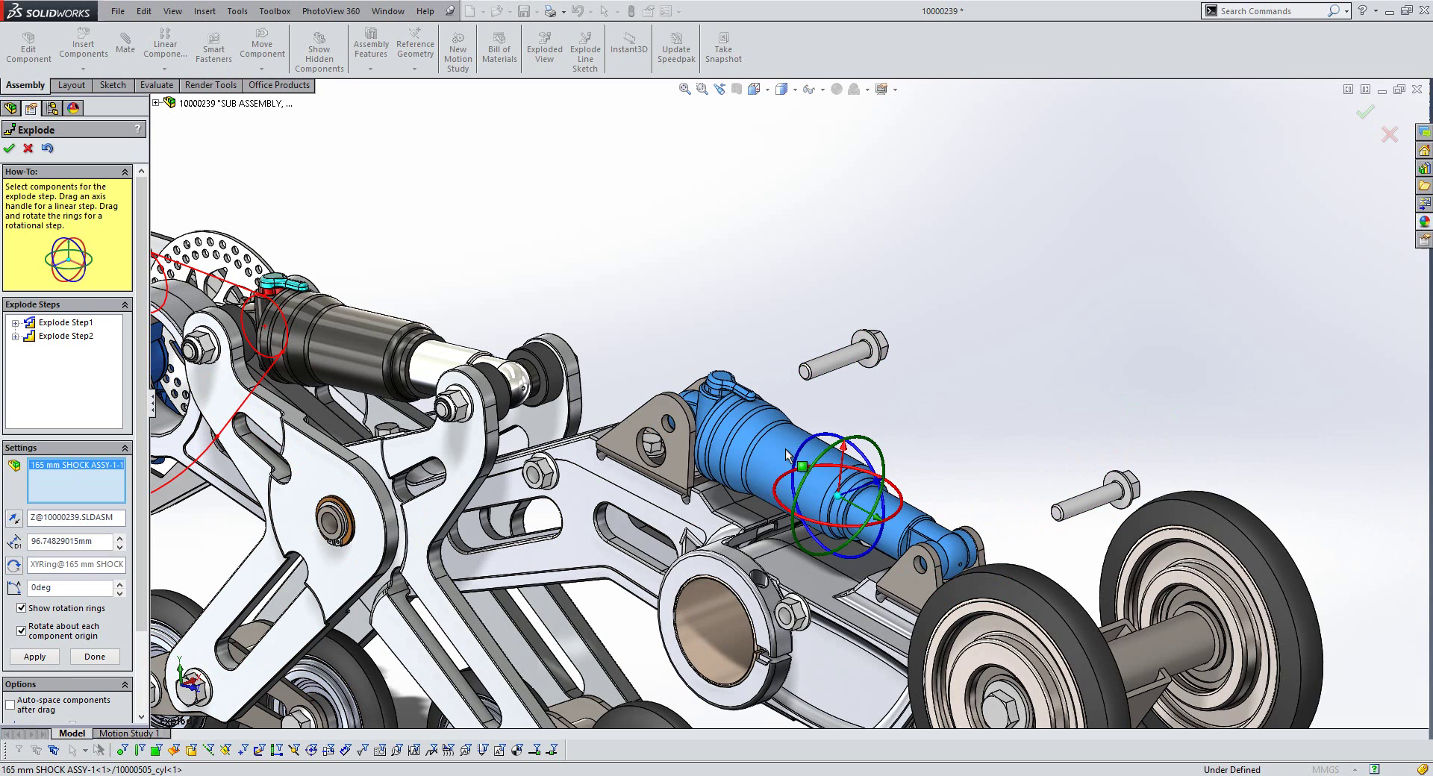
{"action": "left_click", "coordinate": [69, 634]}
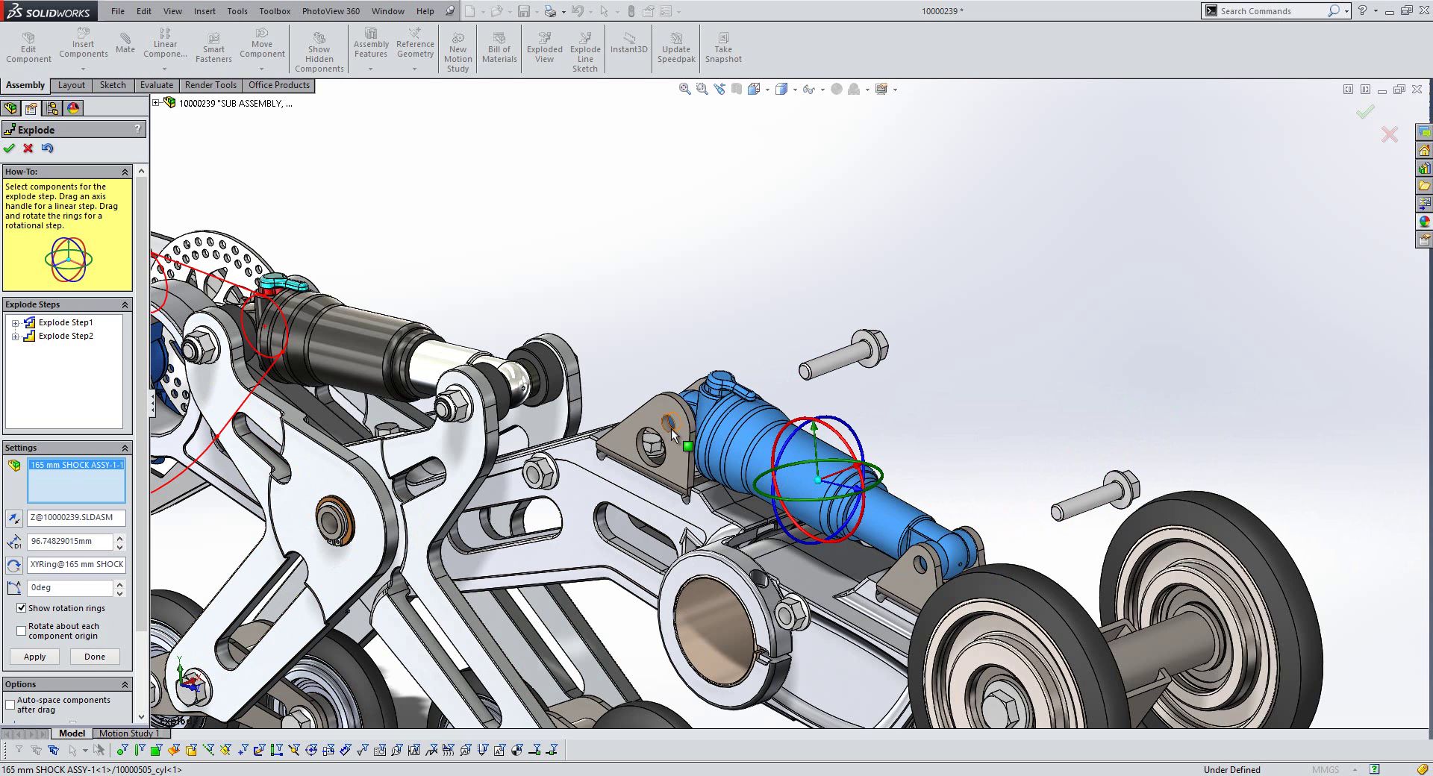
{"action": "left_click_drag", "start_coordinate": [822, 483], "coordinate": [677, 437]}
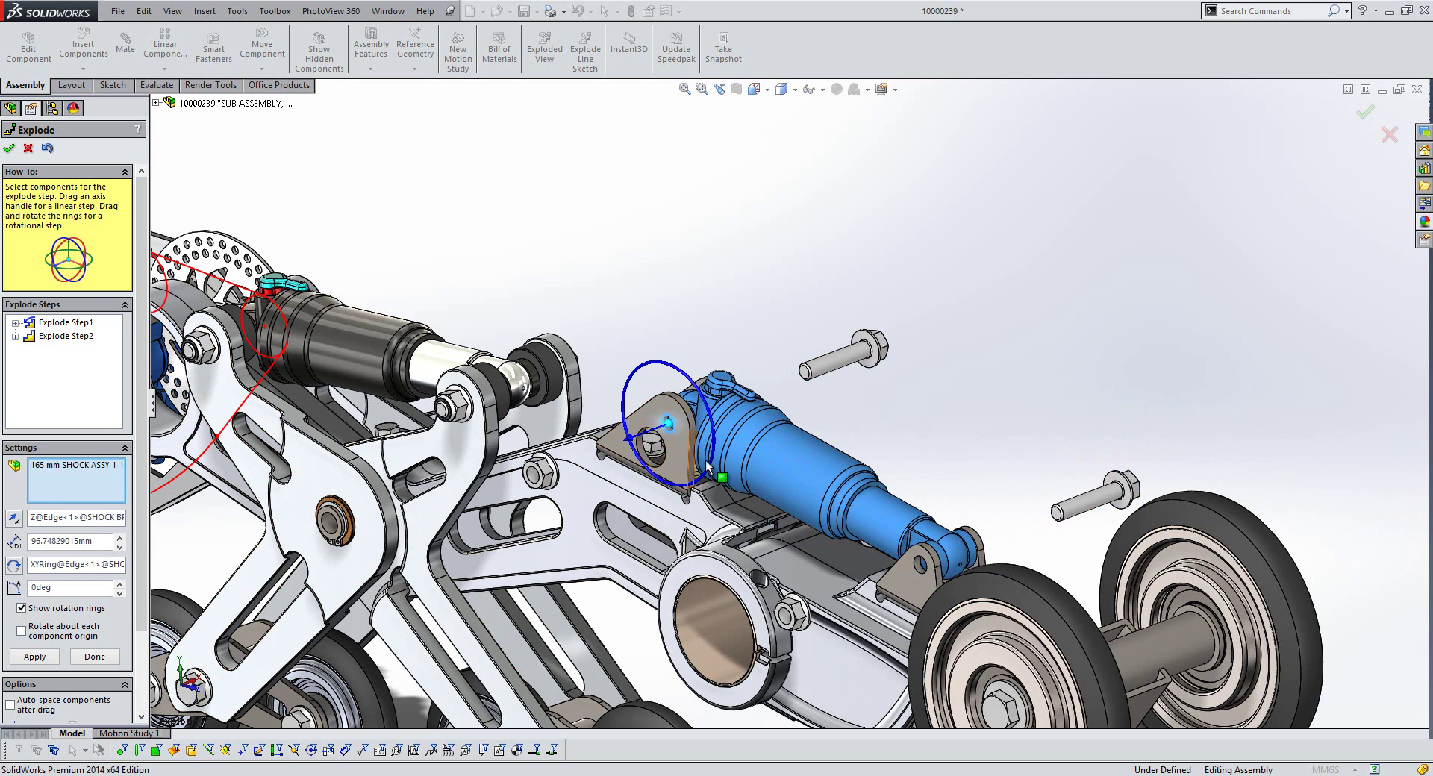
{"action": "left_click_drag", "start_coordinate": [707, 481], "coordinate": [725, 437]}
Lift the rotated shock assembly straight up clear of its brackets and finish the exploded view
{"action": "left_click", "coordinate": [776, 366]}
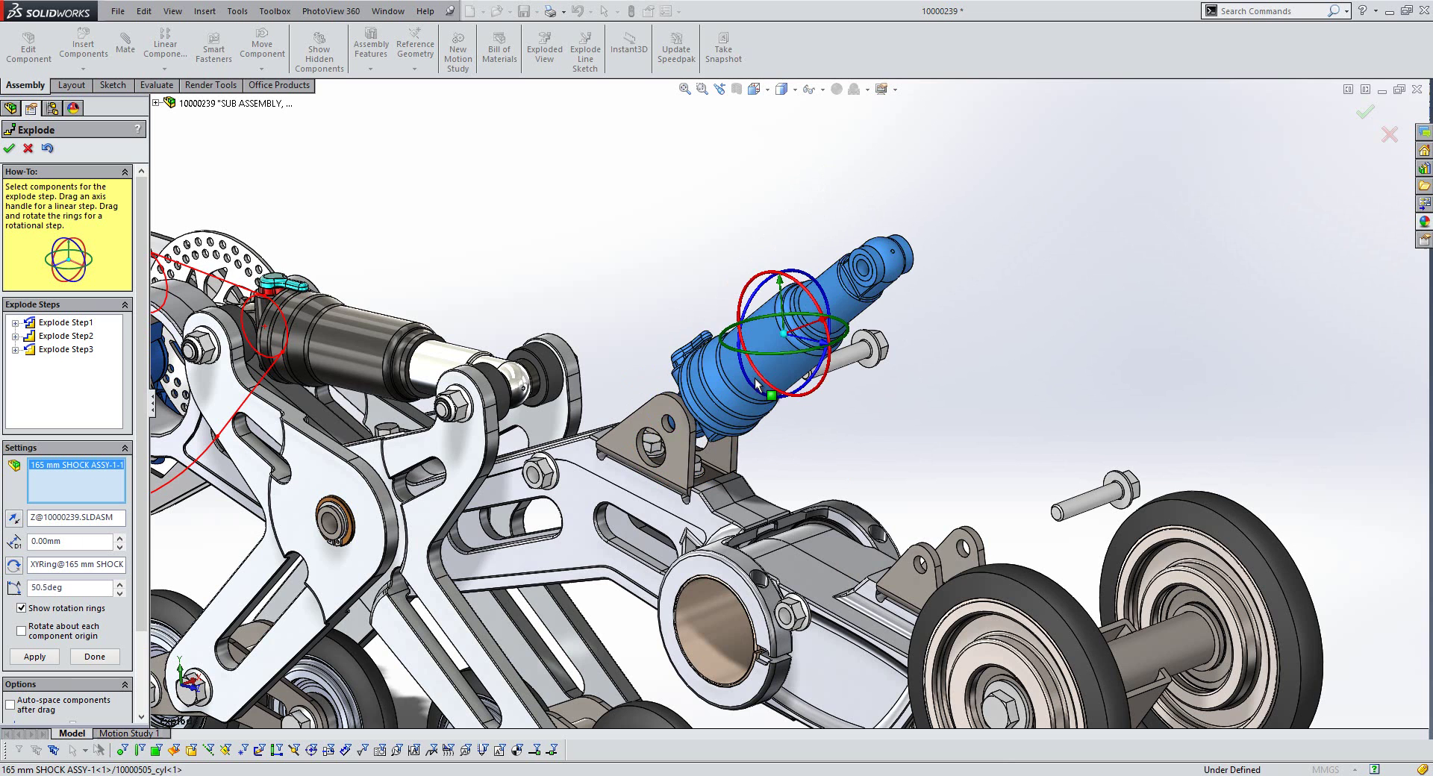
{"action": "left_click_drag", "start_coordinate": [780, 280], "coordinate": [770, 170]}
{"action": "left_click", "coordinate": [9, 150]}
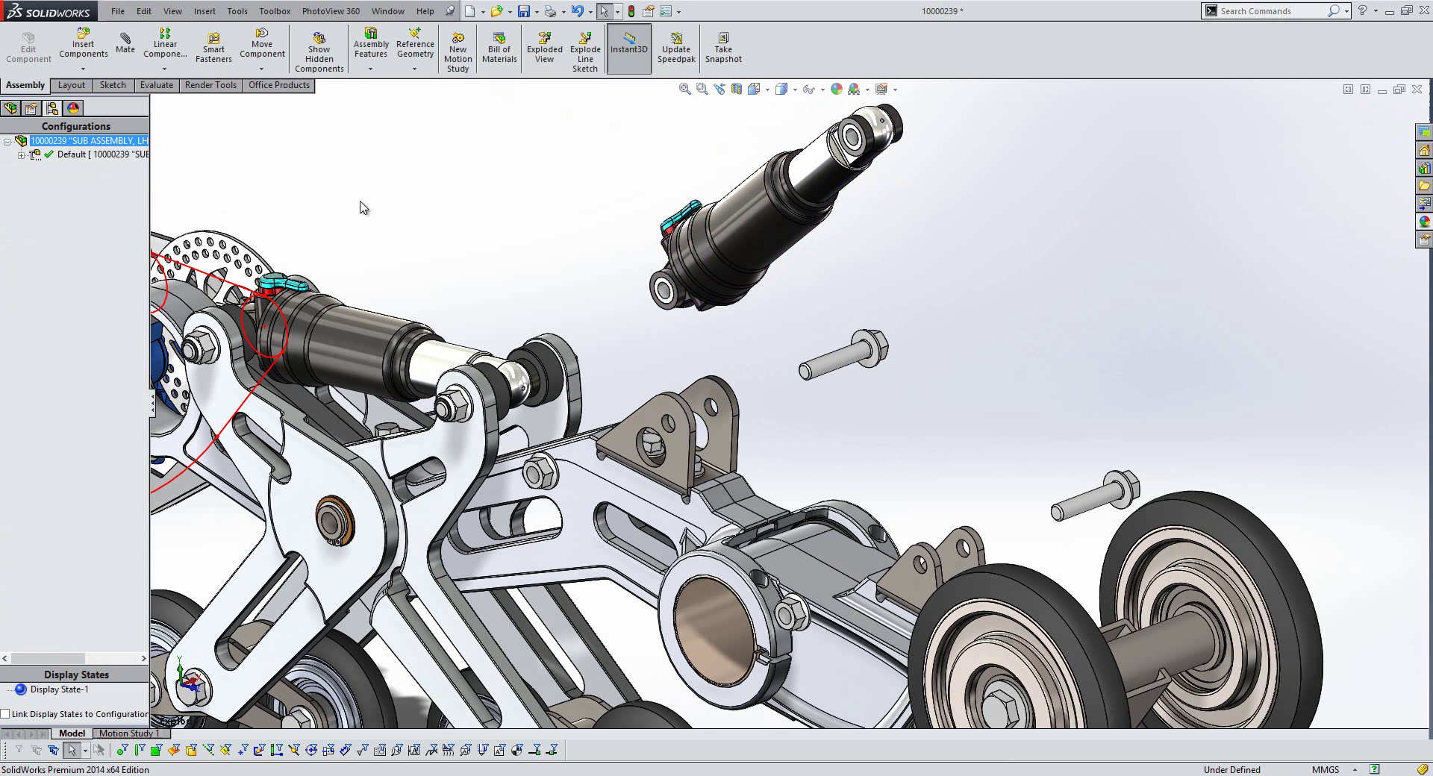
Play the animated collapse of ExplView1 and close the animation controller
{"action": "left_click", "coordinate": [21, 154]}
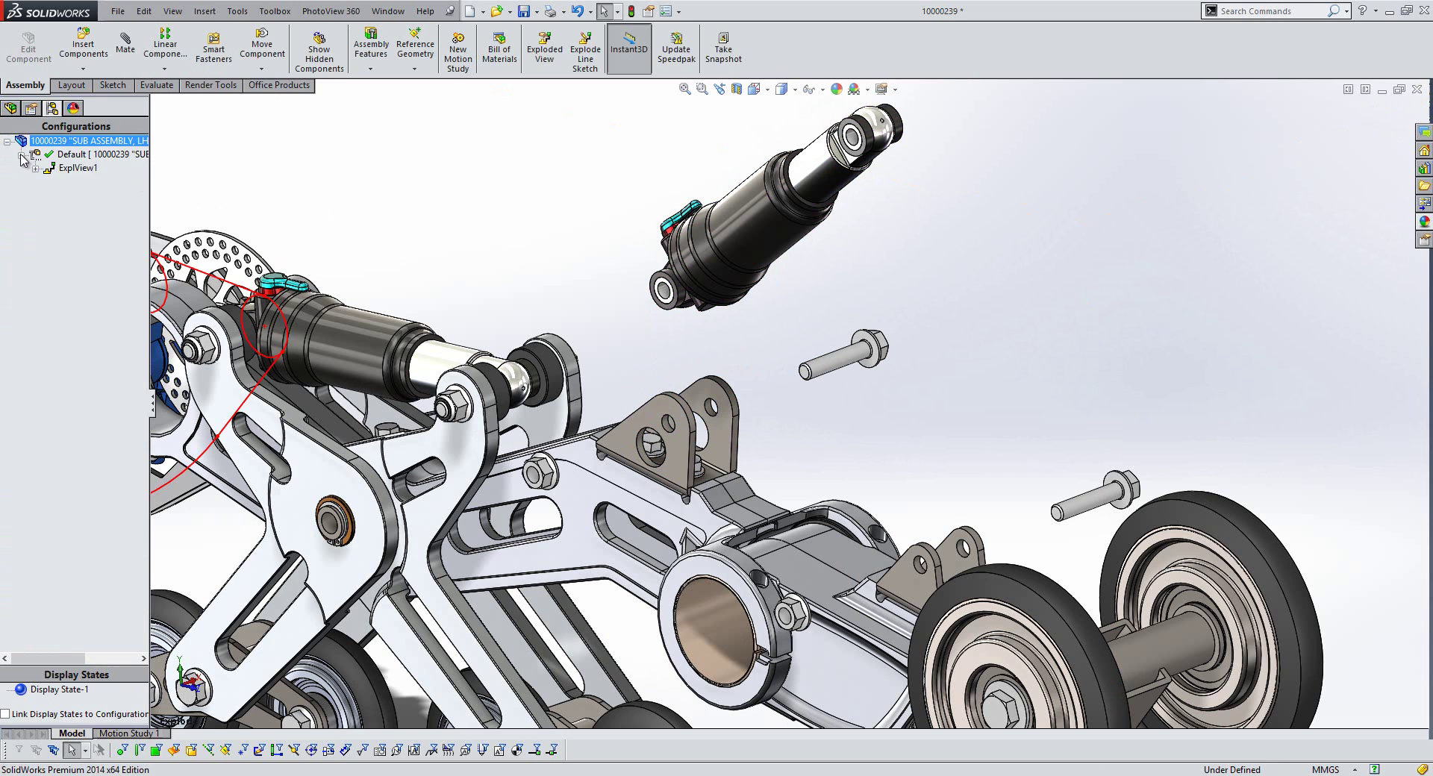
{"action": "right_click", "coordinate": [79, 169]}
{"action": "left_click", "coordinate": [135, 192]}
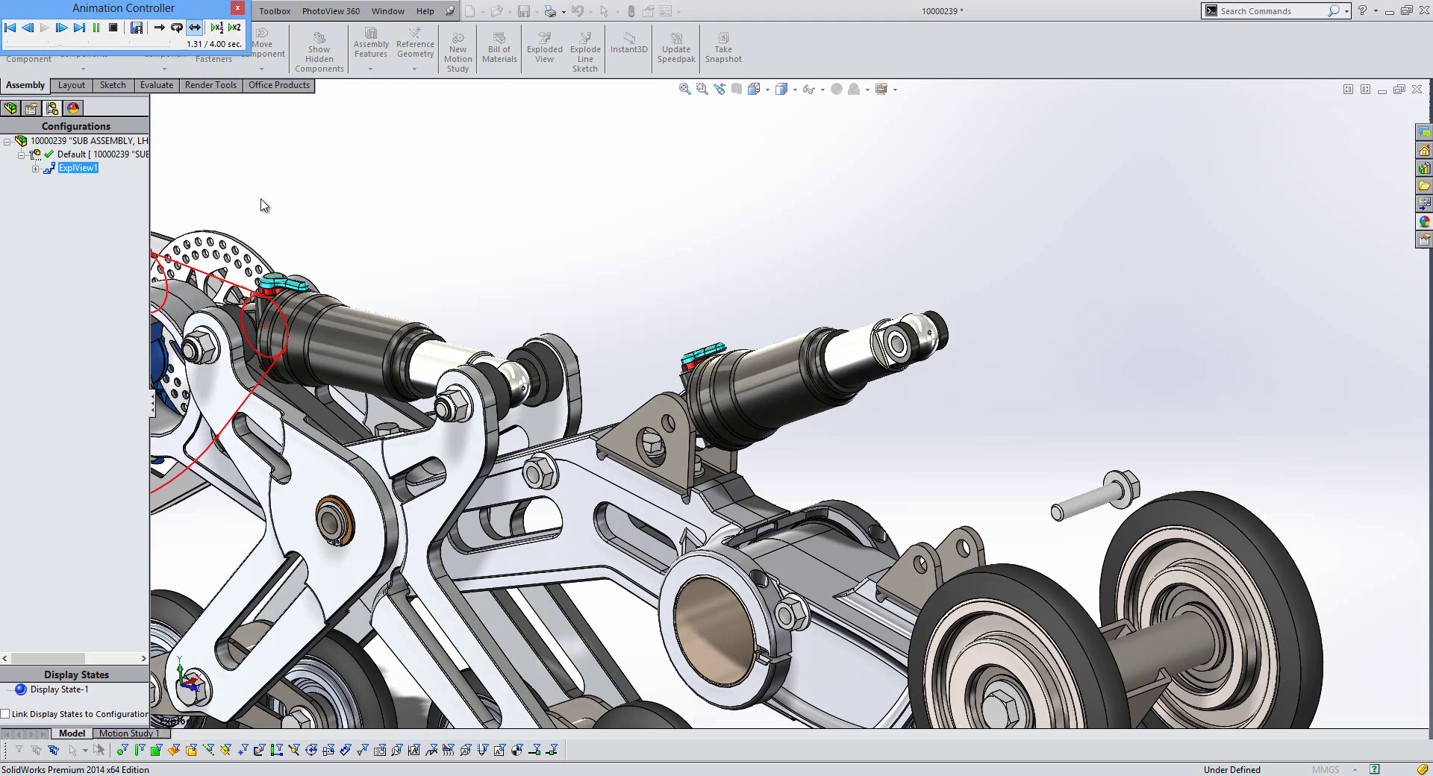
{"action": "left_click", "coordinate": [237, 9]}
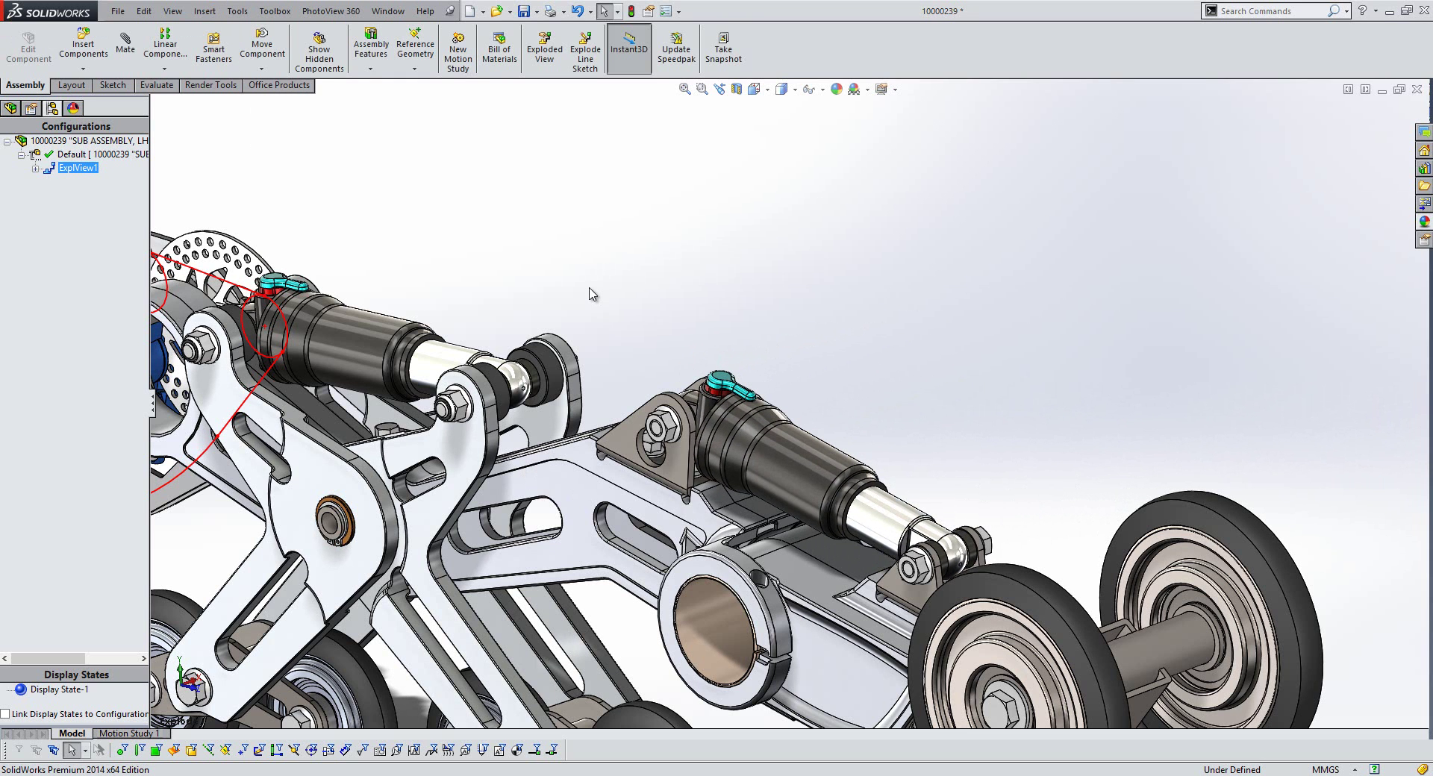
View the whole assembly in isometric, then examine the shock and large wheels up close from the side
{"action": "key", "text": "space"}
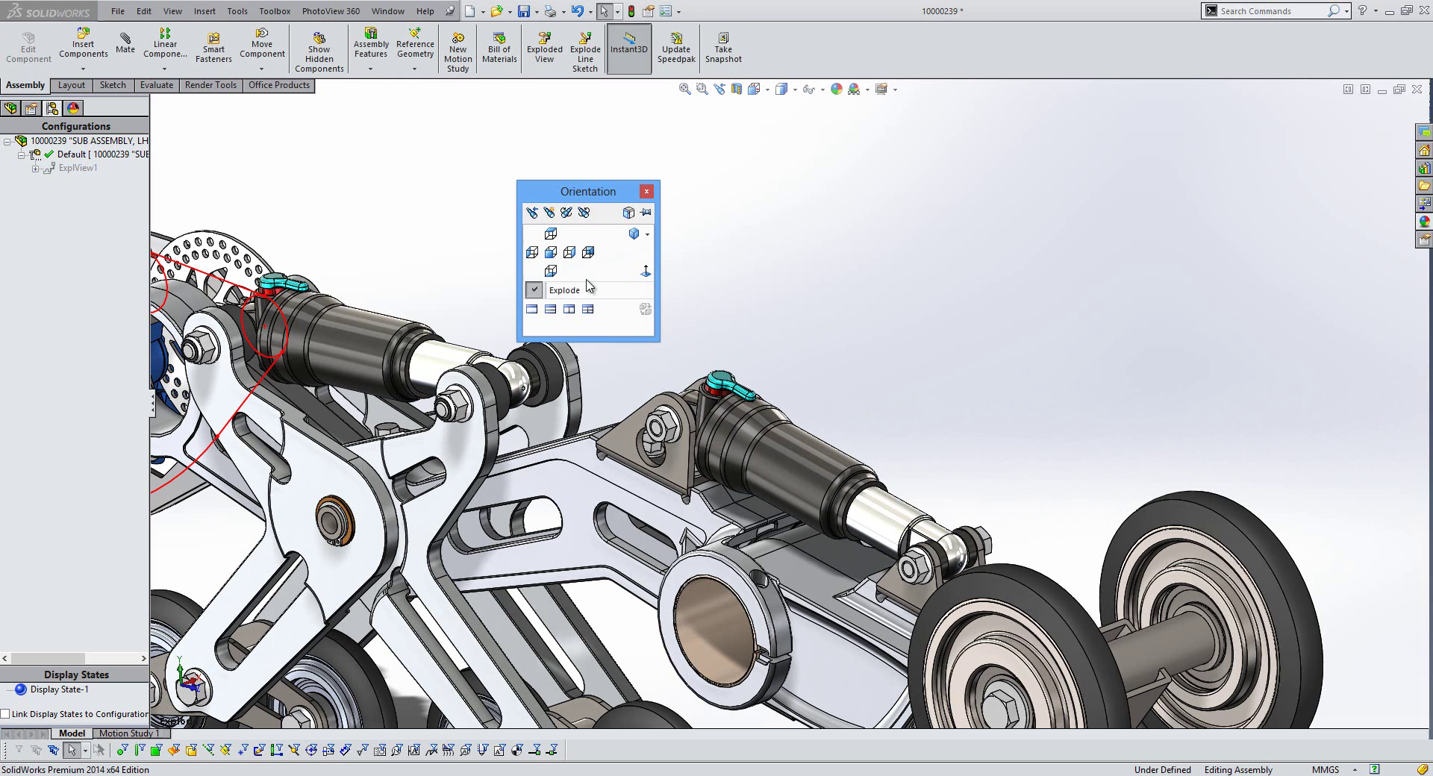
{"action": "left_click", "coordinate": [634, 233]}
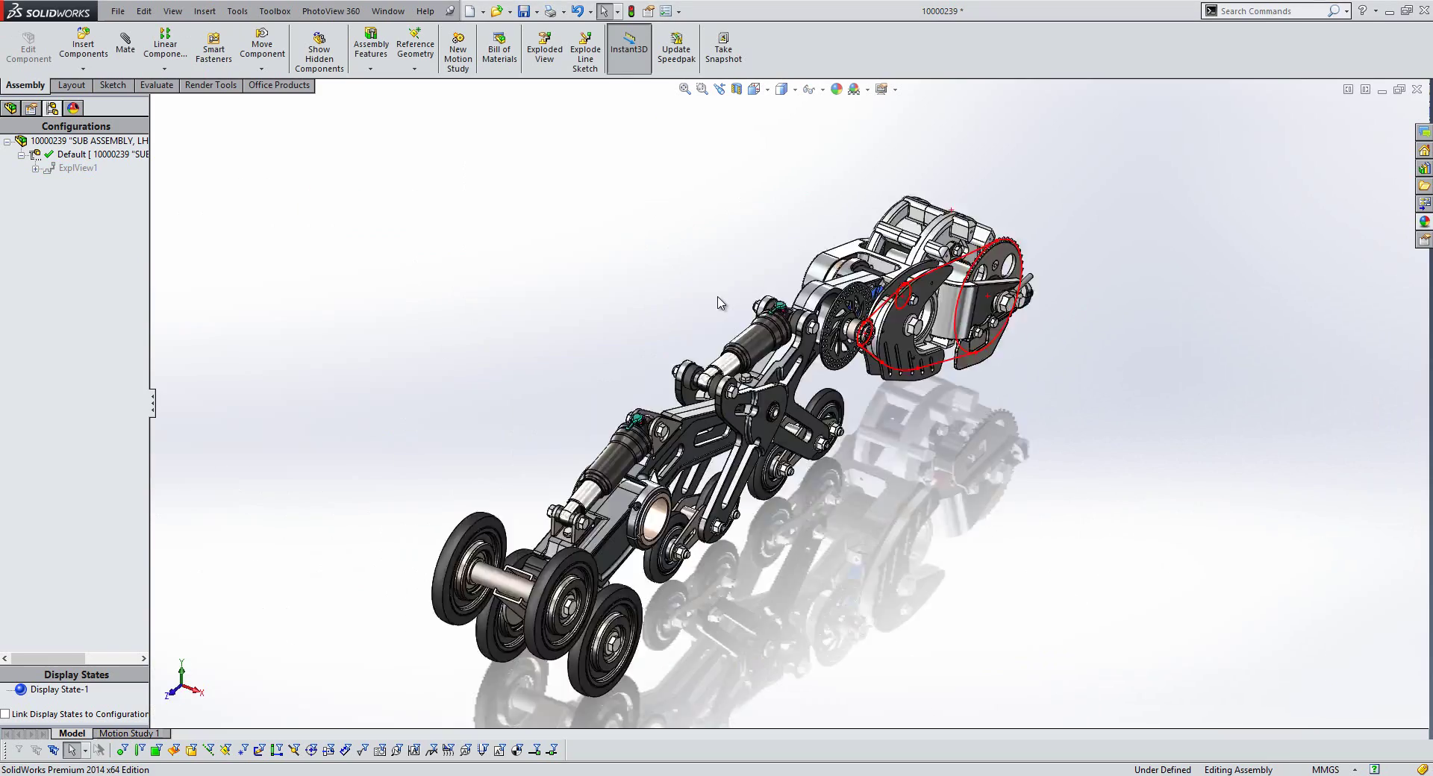
{"action": "middle_click_drag", "start_coordinate": [644, 398], "coordinate": [791, 394]}
{"action": "scroll", "coordinate": [847, 351], "scroll_direction": "down", "scroll_amount": 2}
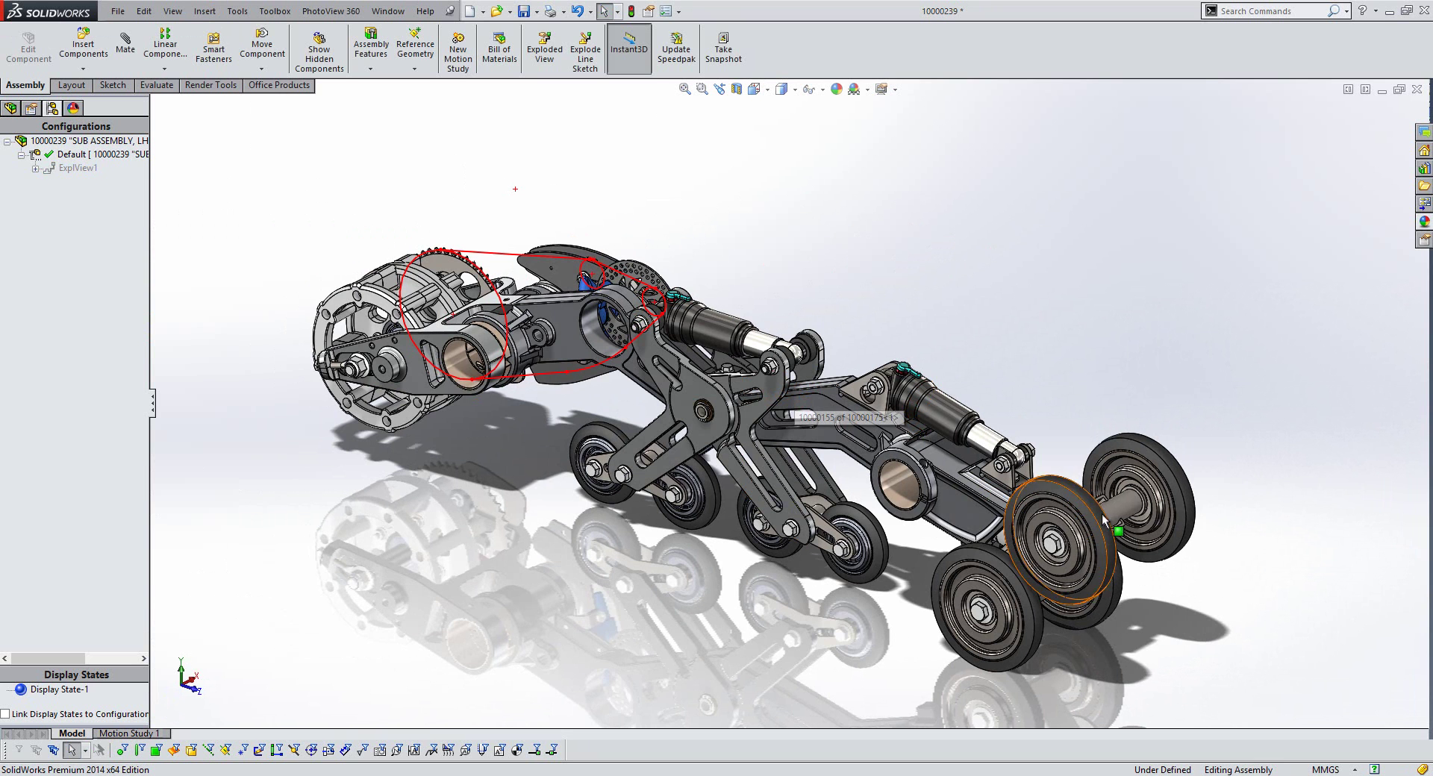
{"action": "scroll", "coordinate": [1101, 513], "scroll_direction": "down", "scroll_amount": 1}
{"action": "left_click", "coordinate": [12, 109]}
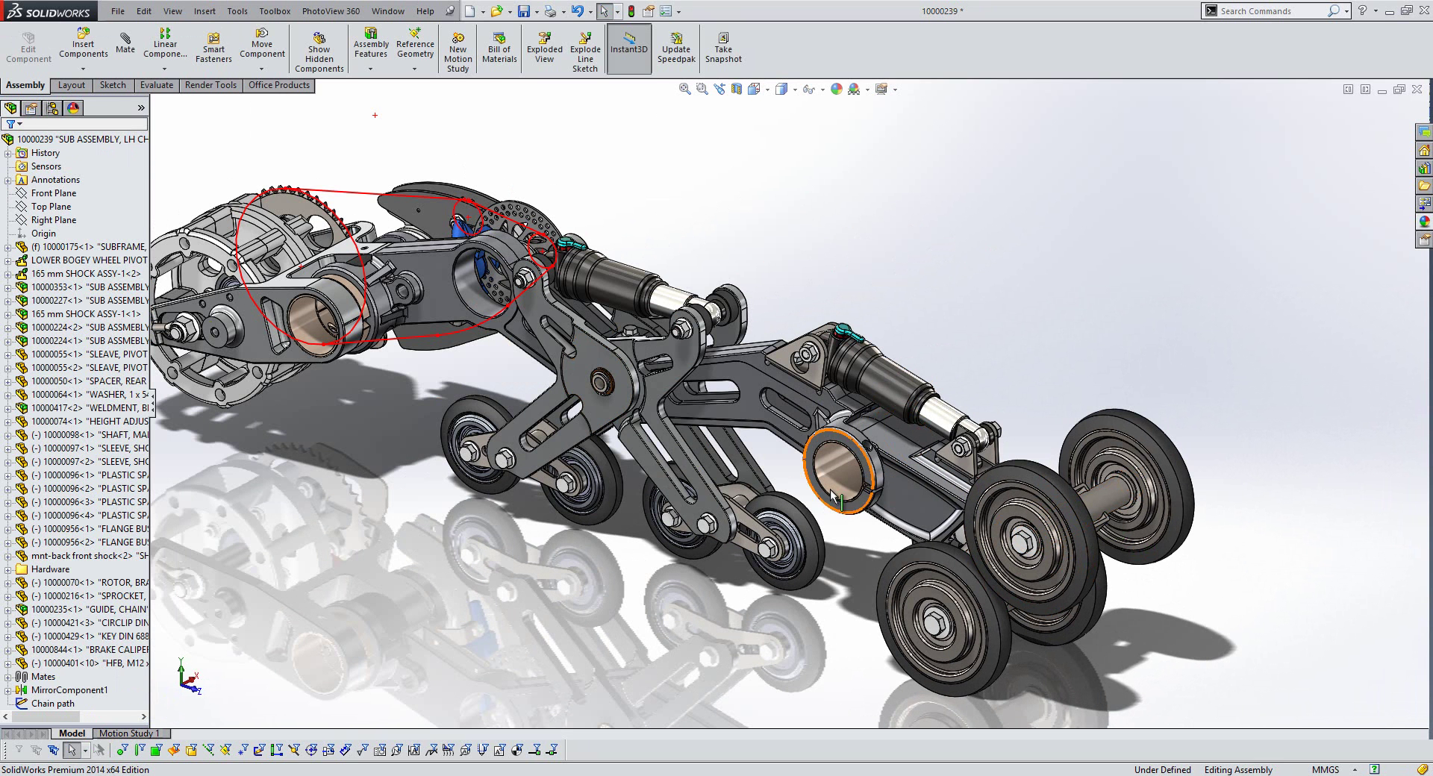
{"action": "scroll", "coordinate": [1127, 478], "scroll_direction": "down", "scroll_amount": 2}
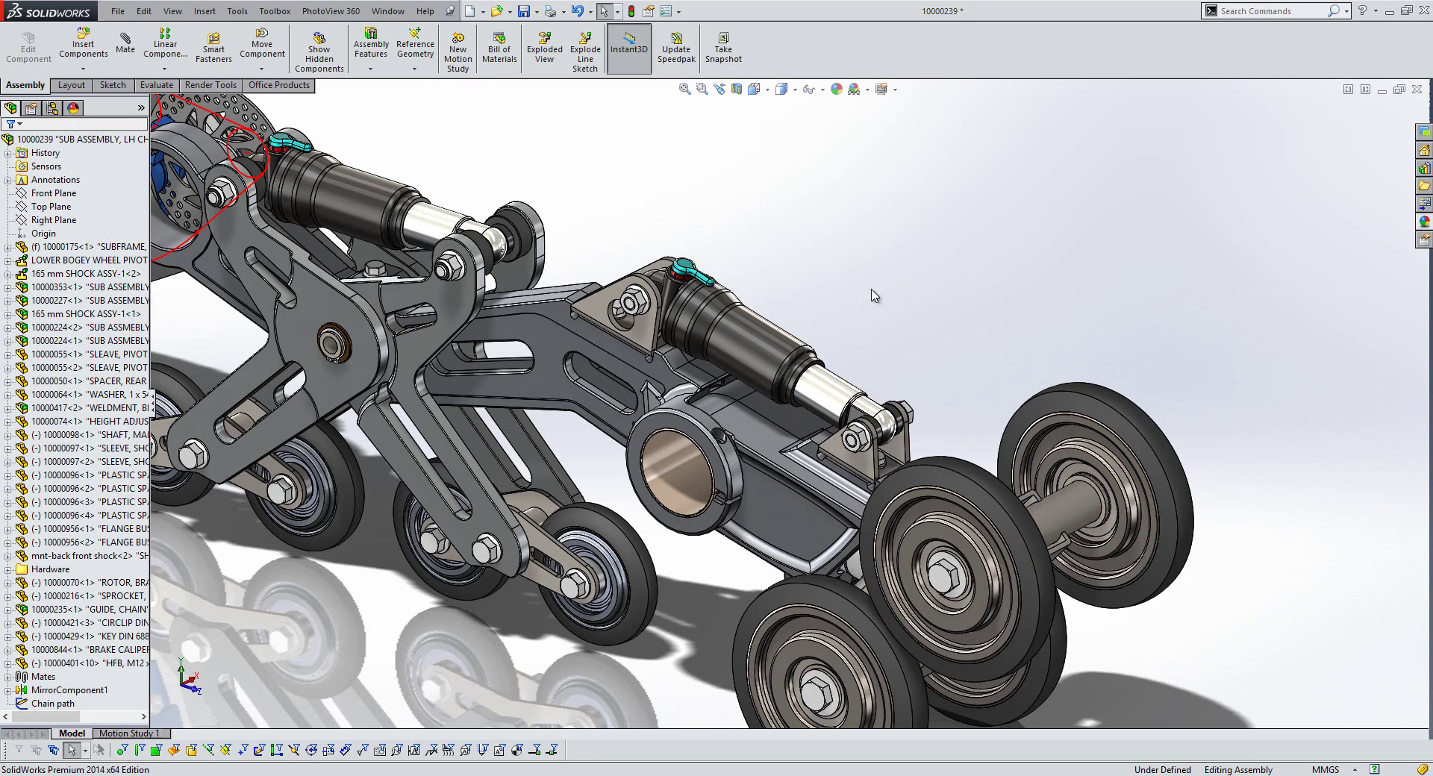
Check which stroke configurations are available for the shock's rod
{"action": "left_click", "coordinate": [814, 386]}
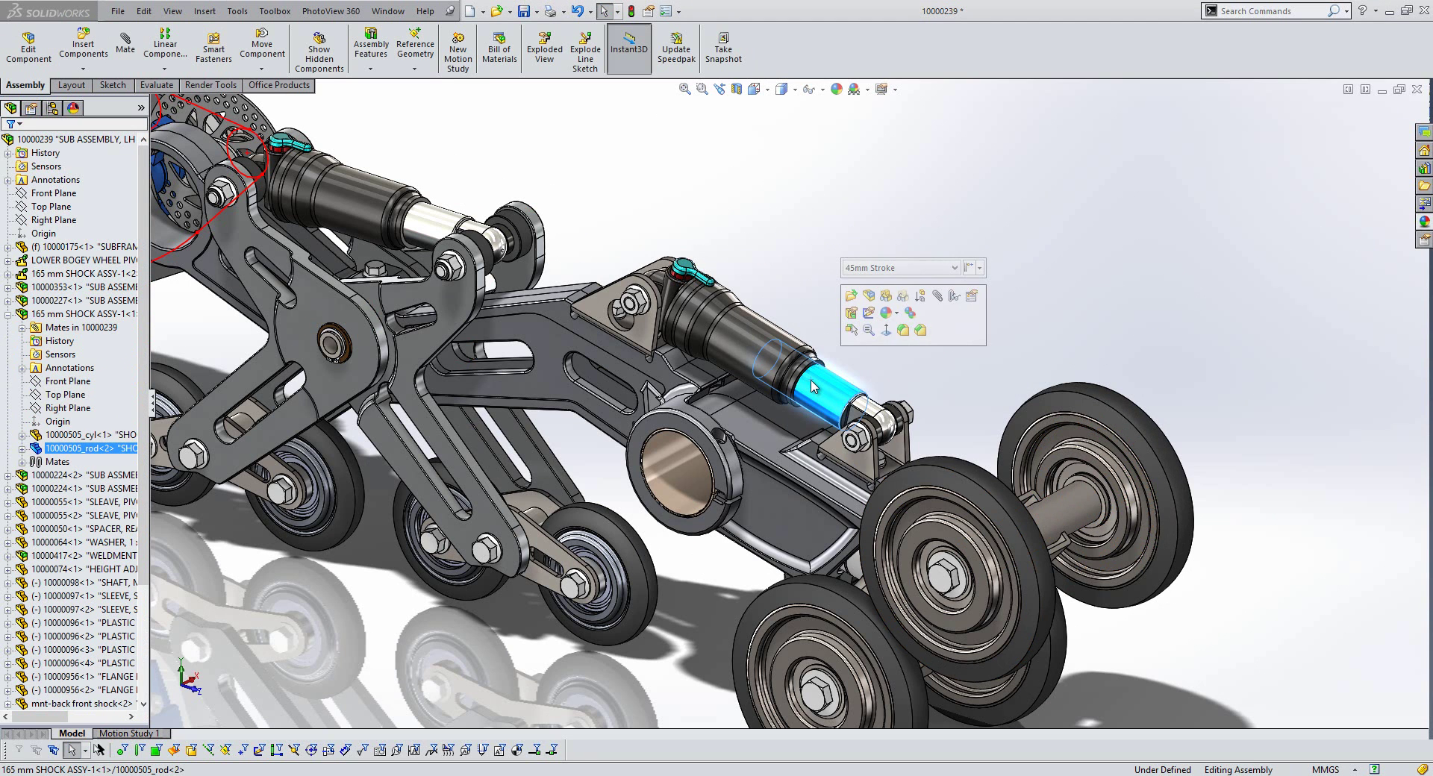
{"action": "left_click", "coordinate": [896, 268]}
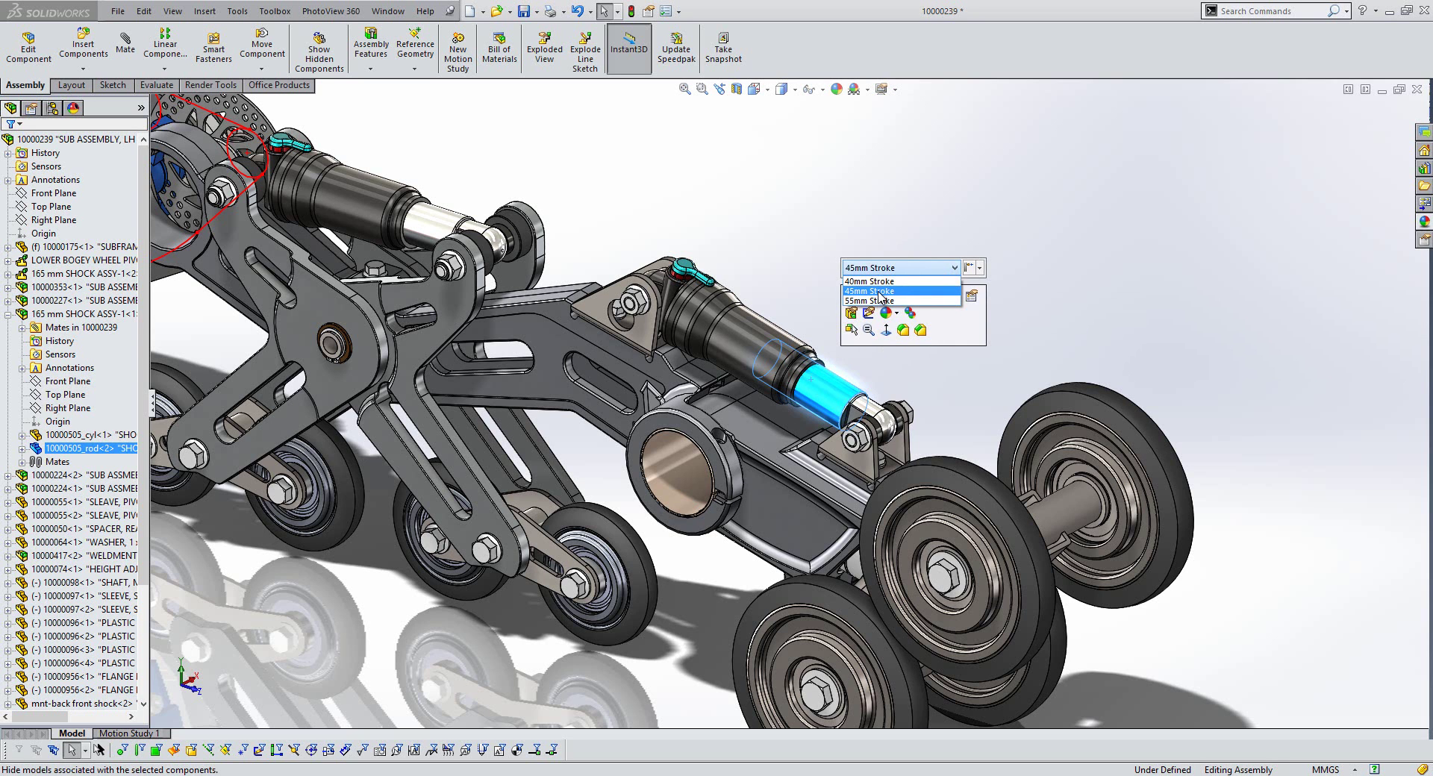
{"action": "left_click", "coordinate": [954, 268]}
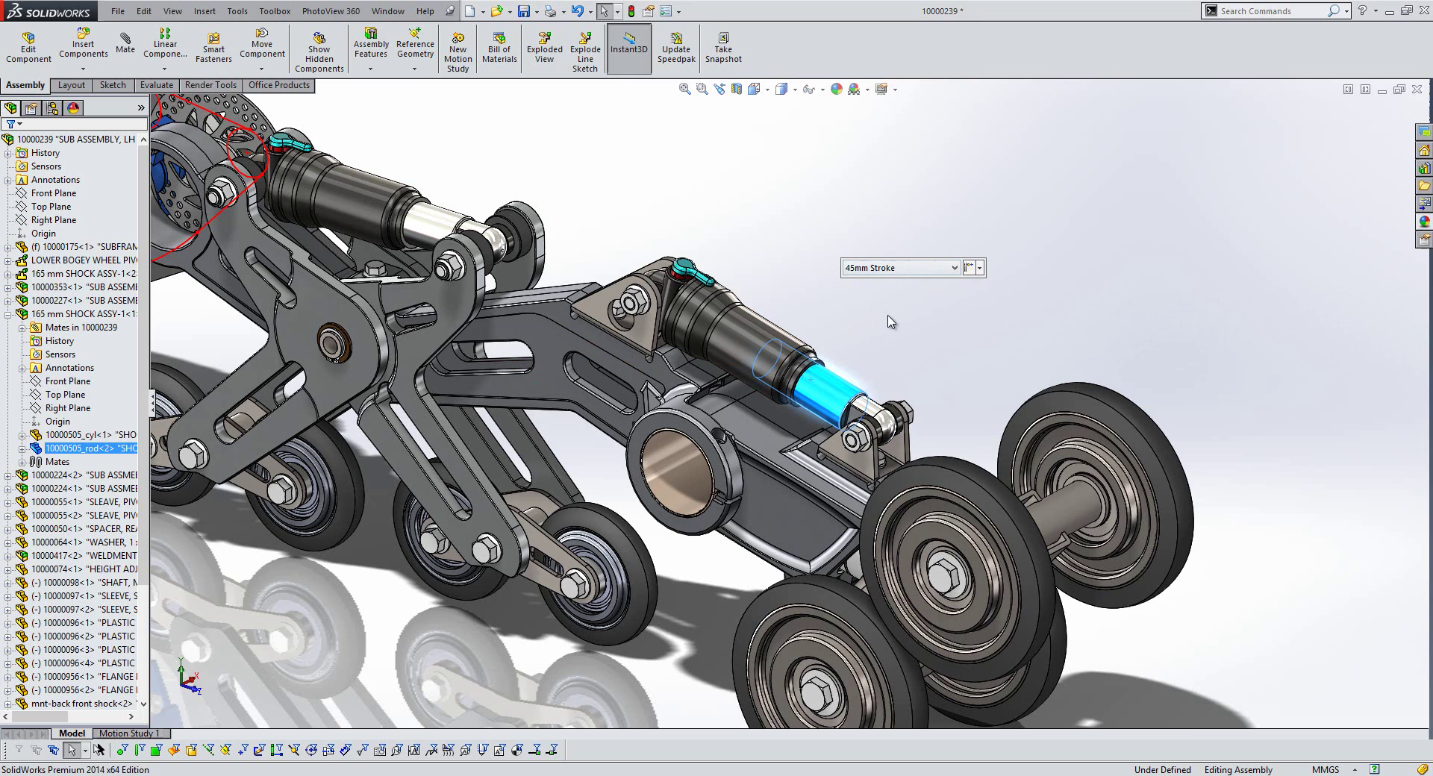
Set the configuration of the 165 mm shock assembly nearest the large wheels to Retracted
{"action": "right_click", "coordinate": [778, 337]}
{"action": "left_click", "coordinate": [823, 373]}
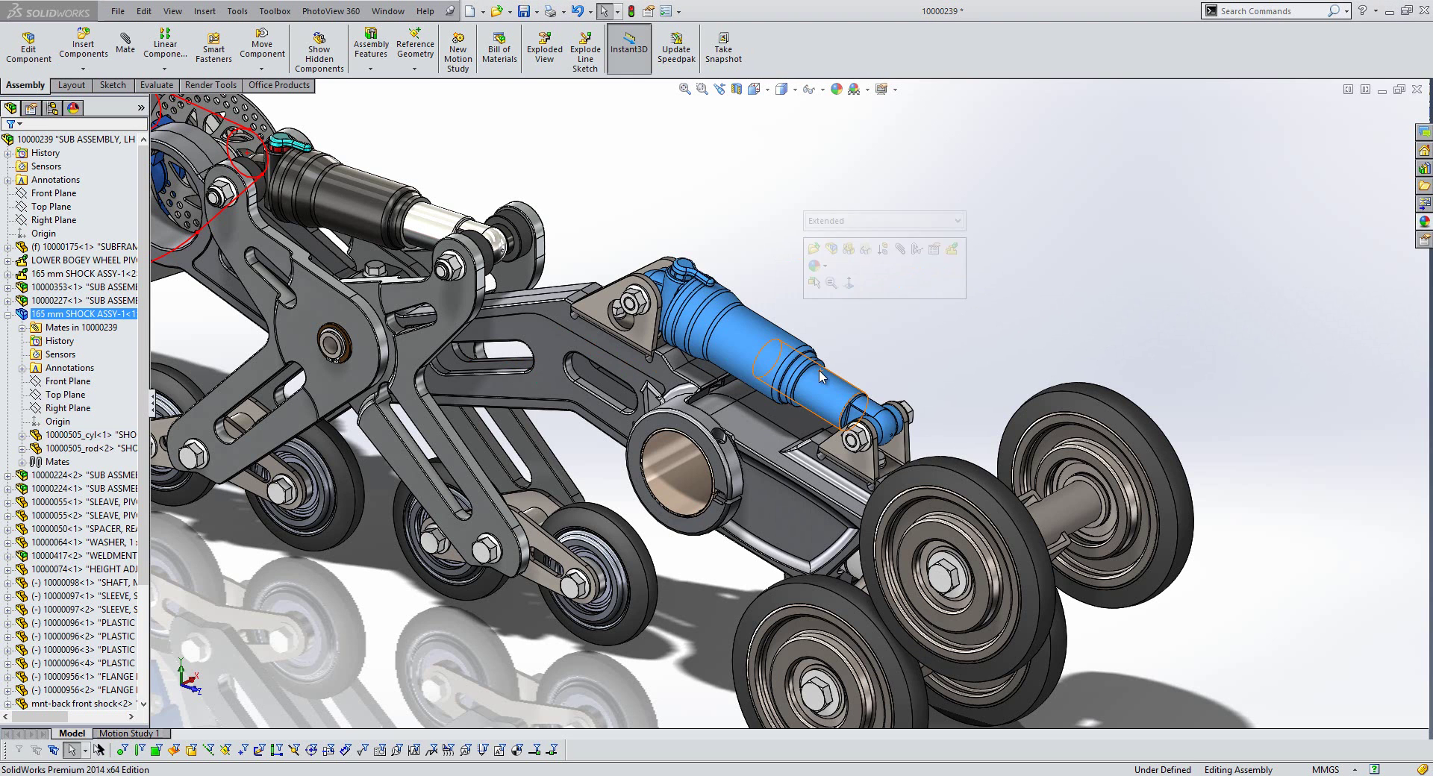
{"action": "left_click", "coordinate": [955, 221]}
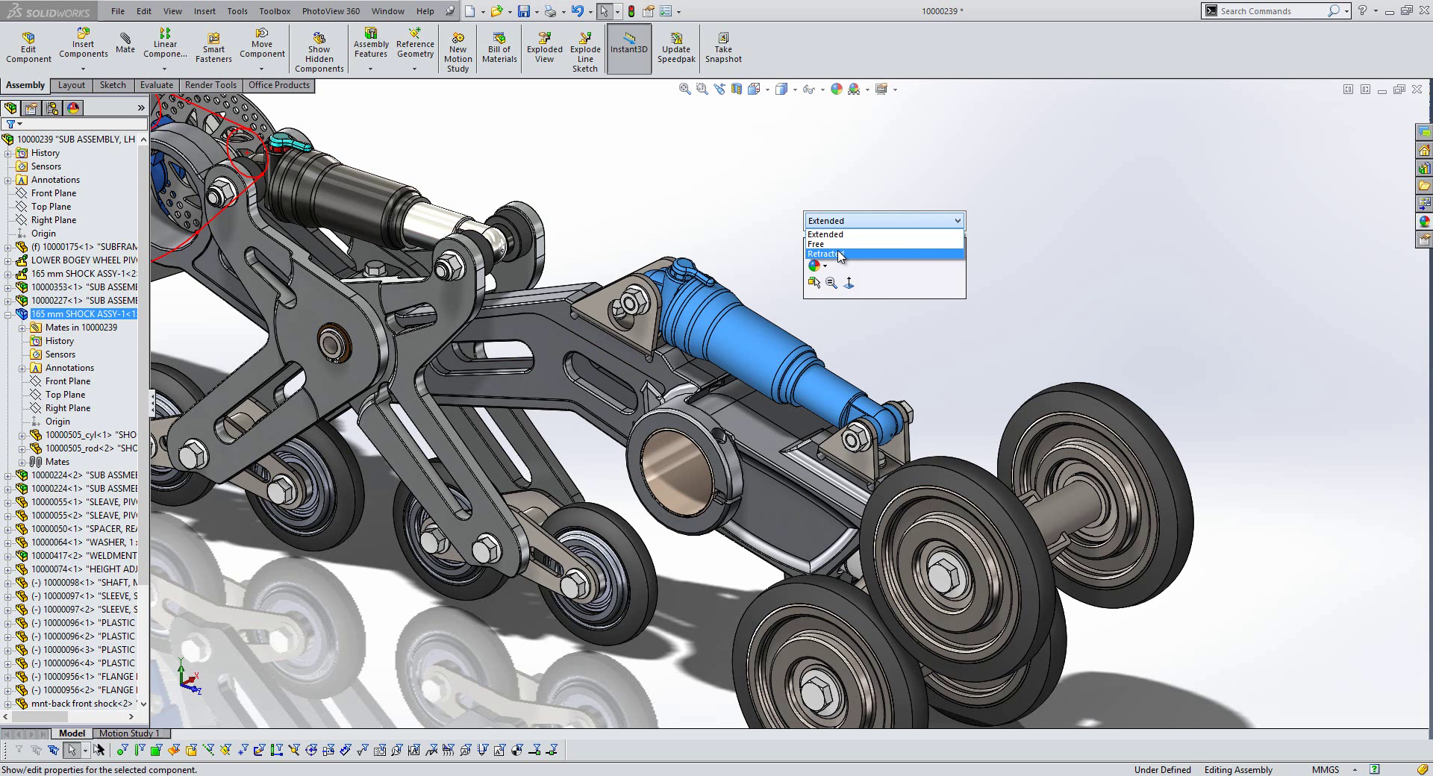
{"action": "left_click", "coordinate": [838, 254]}
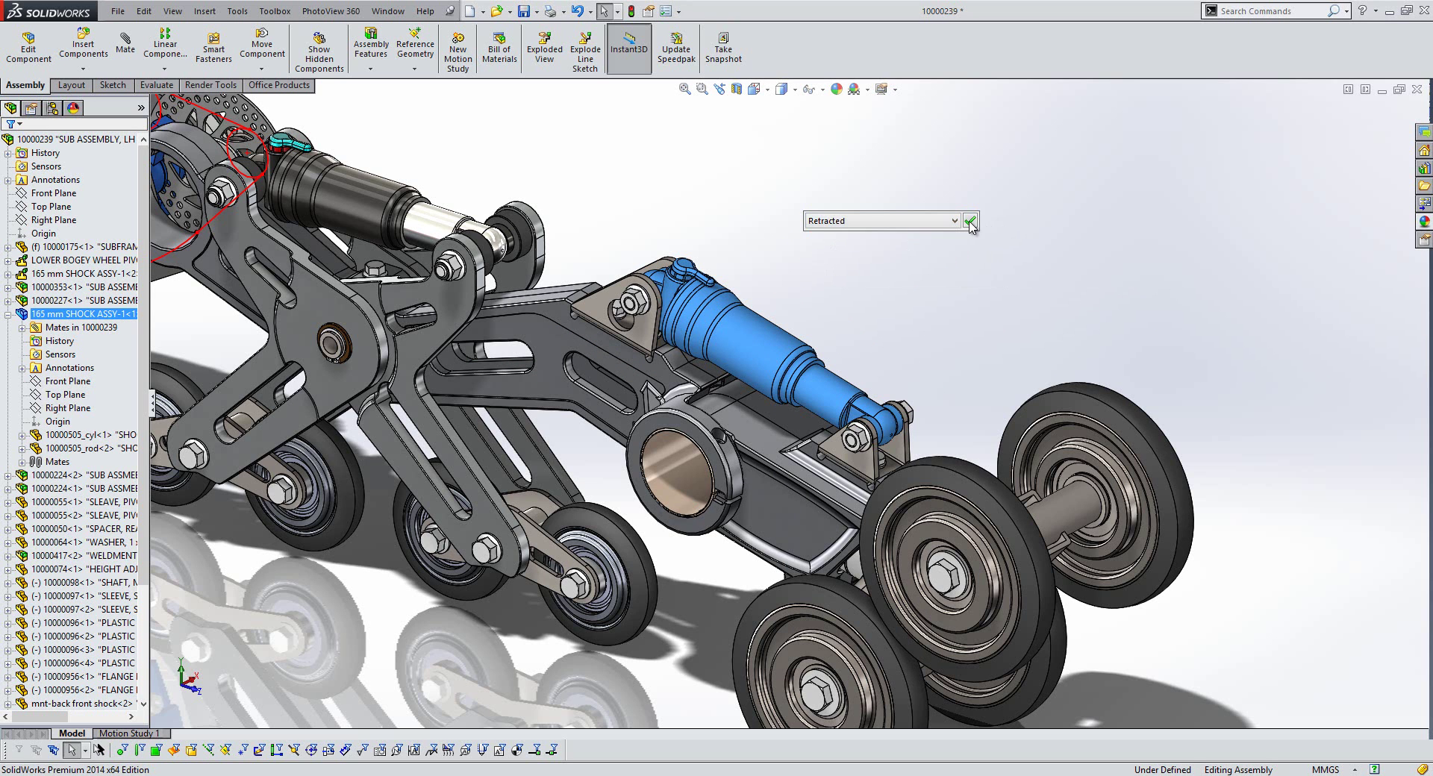
{"action": "key", "text": "Return"}
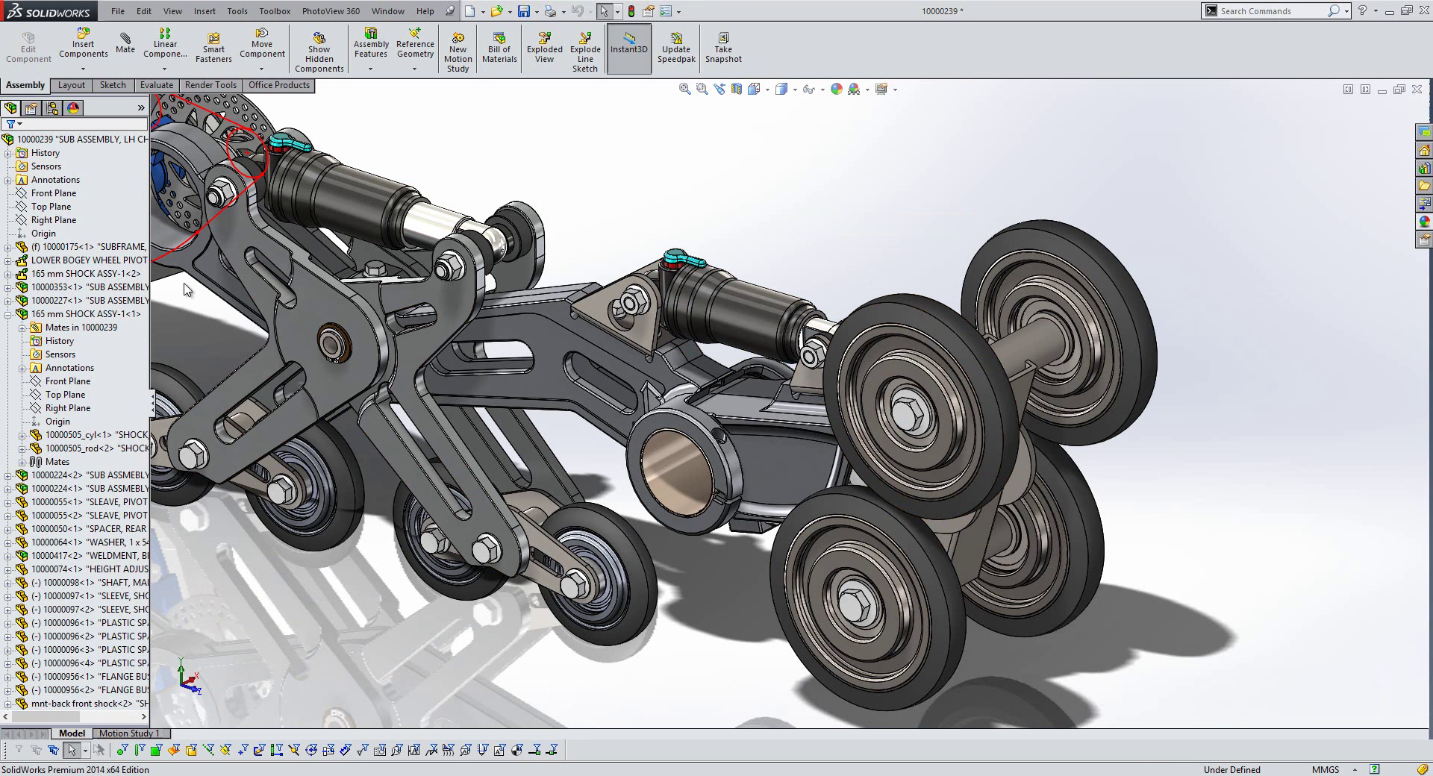
Set the configuration of the 165 mm shock assembly to Free and make the subassembly flexible
{"action": "left_click", "coordinate": [54, 315]}
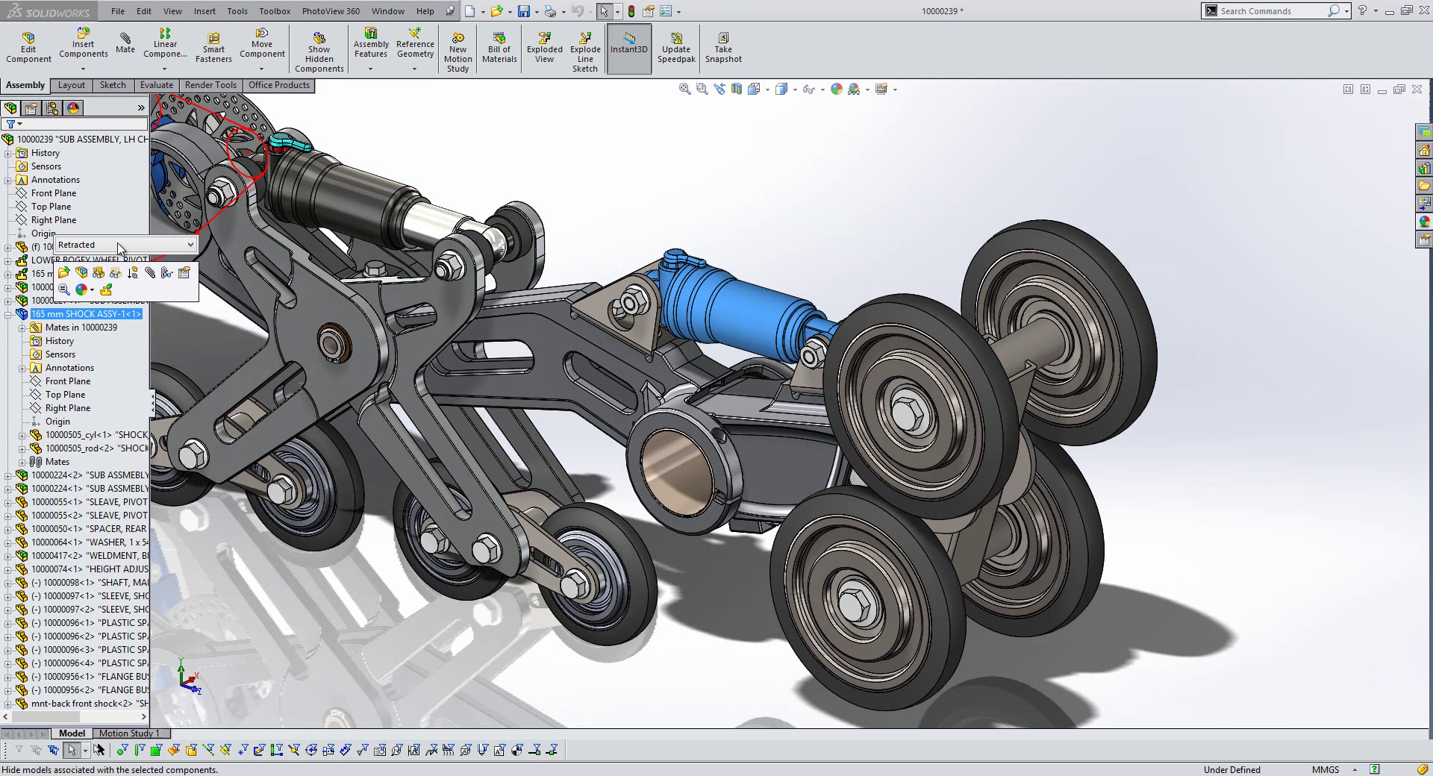
{"action": "left_click", "coordinate": [191, 247]}
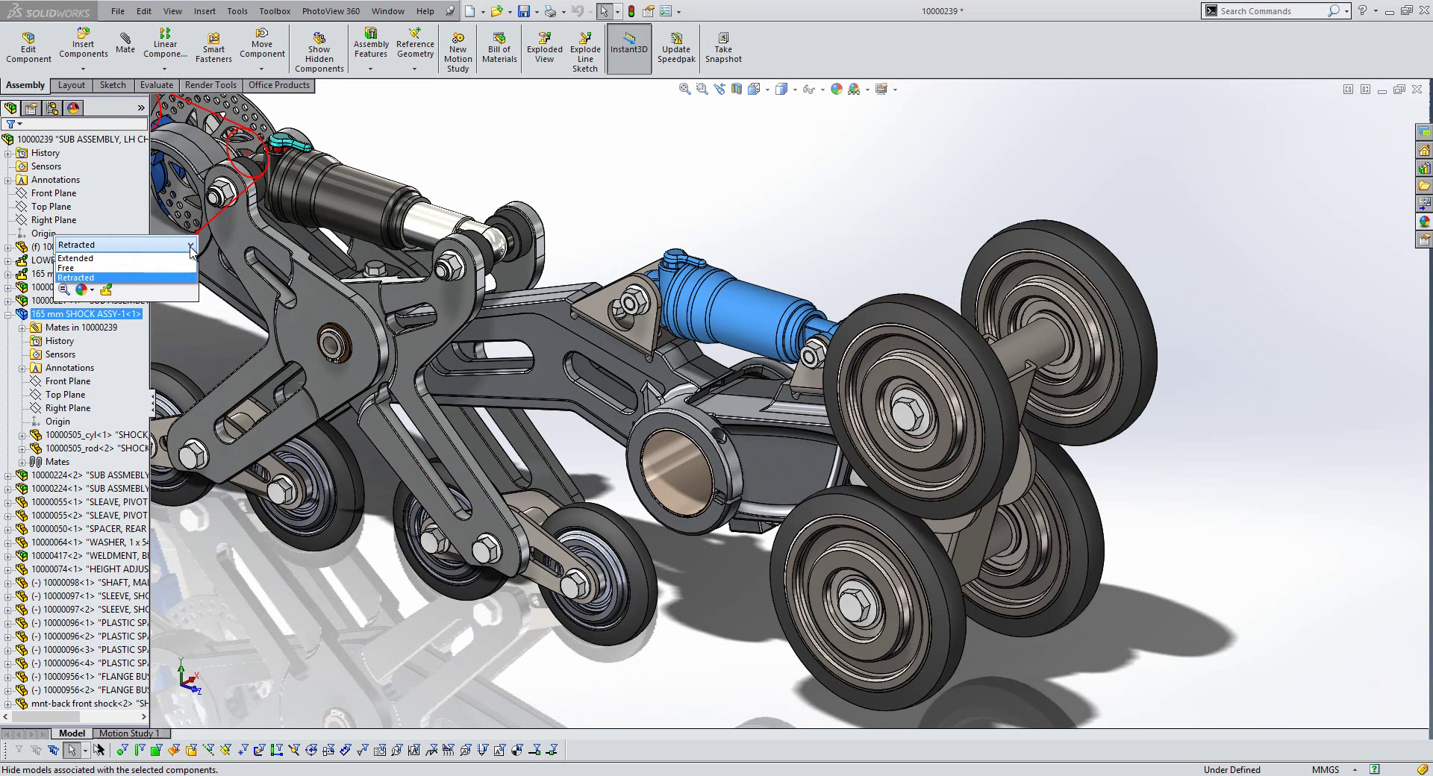
{"action": "left_click", "coordinate": [110, 267]}
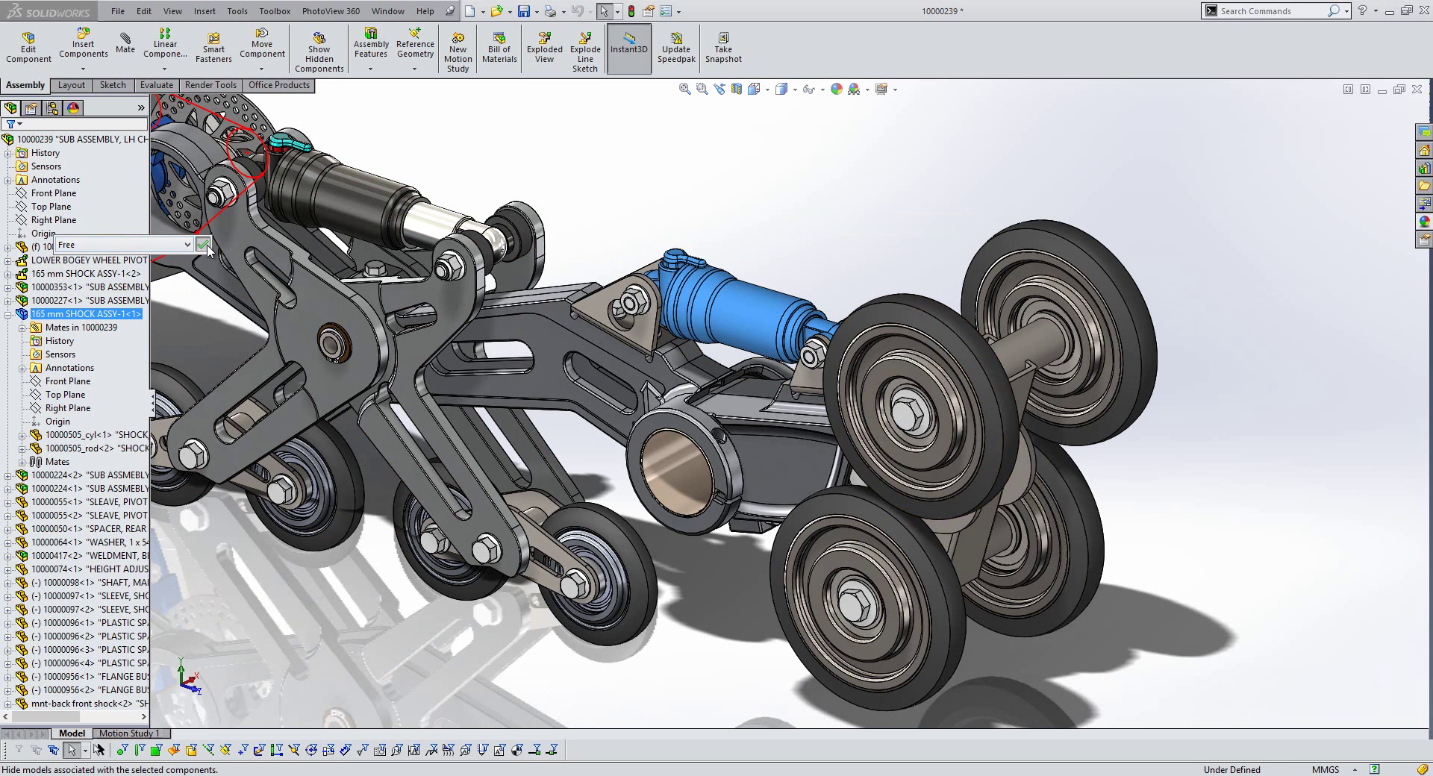
{"action": "right_click", "coordinate": [82, 317]}
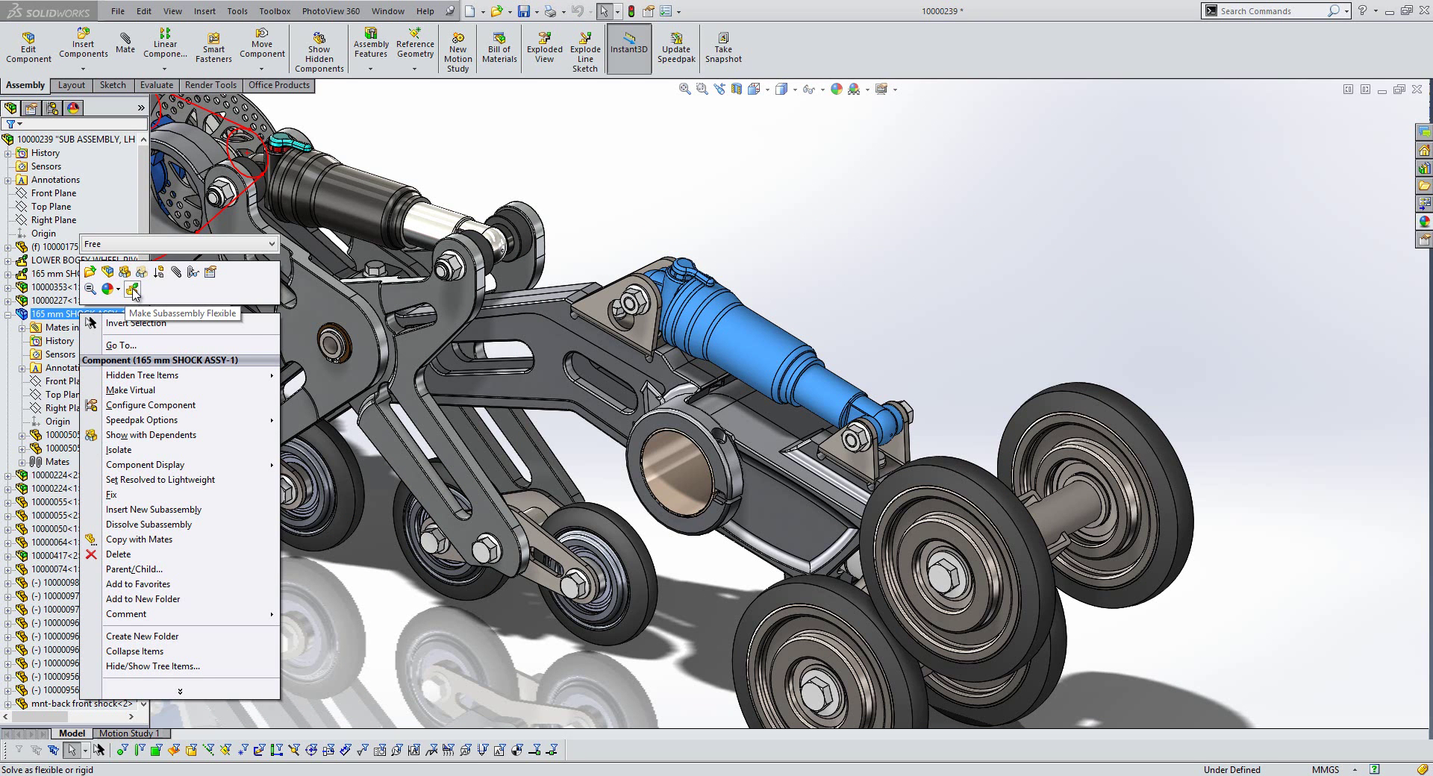
{"action": "left_click", "coordinate": [132, 291]}
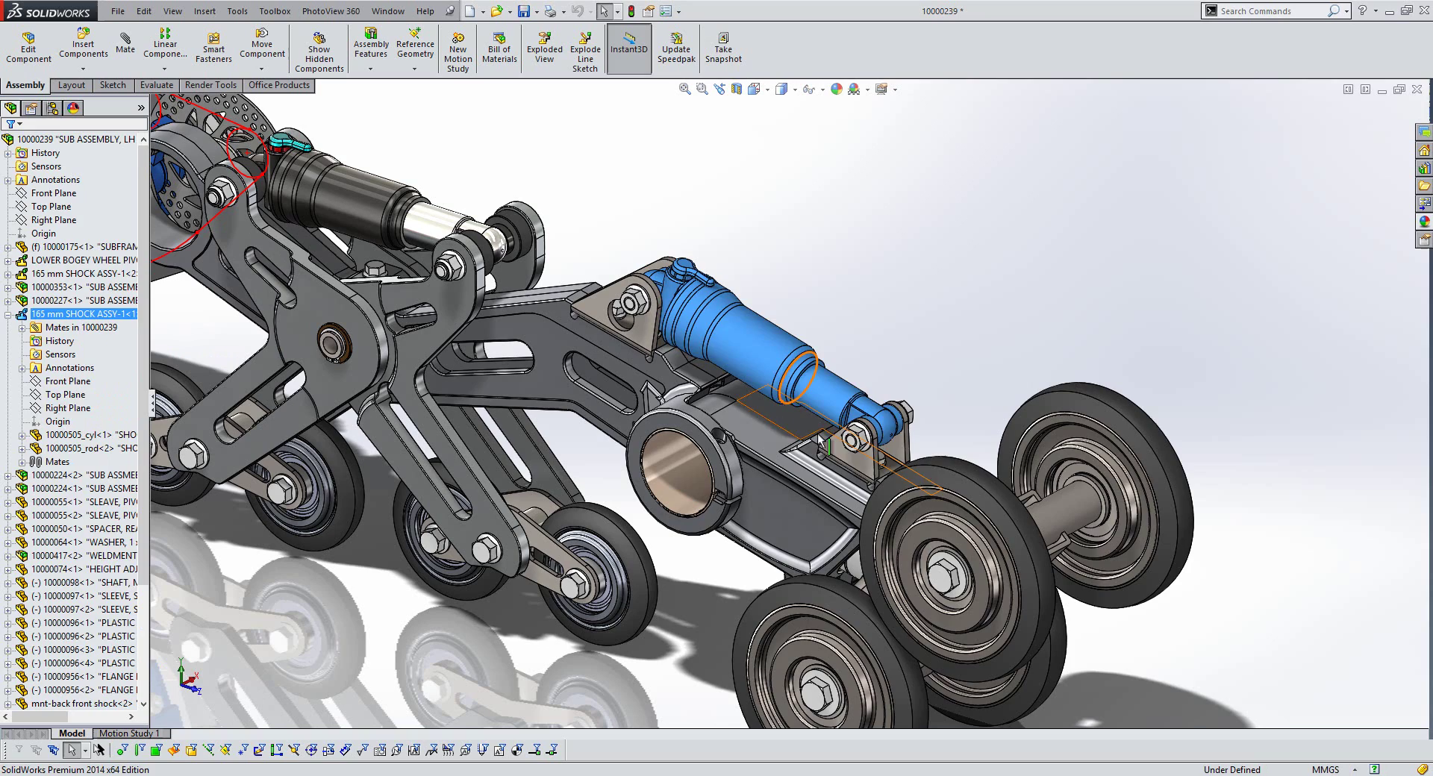
Move the wheel arm upward by the shock's lower mount to exercise the flexible shock, then clear the selection
{"action": "left_click", "coordinate": [857, 440]}
{"action": "left_click_drag", "start_coordinate": [851, 431], "coordinate": [871, 373]}
{"action": "left_click", "coordinate": [870, 314]}
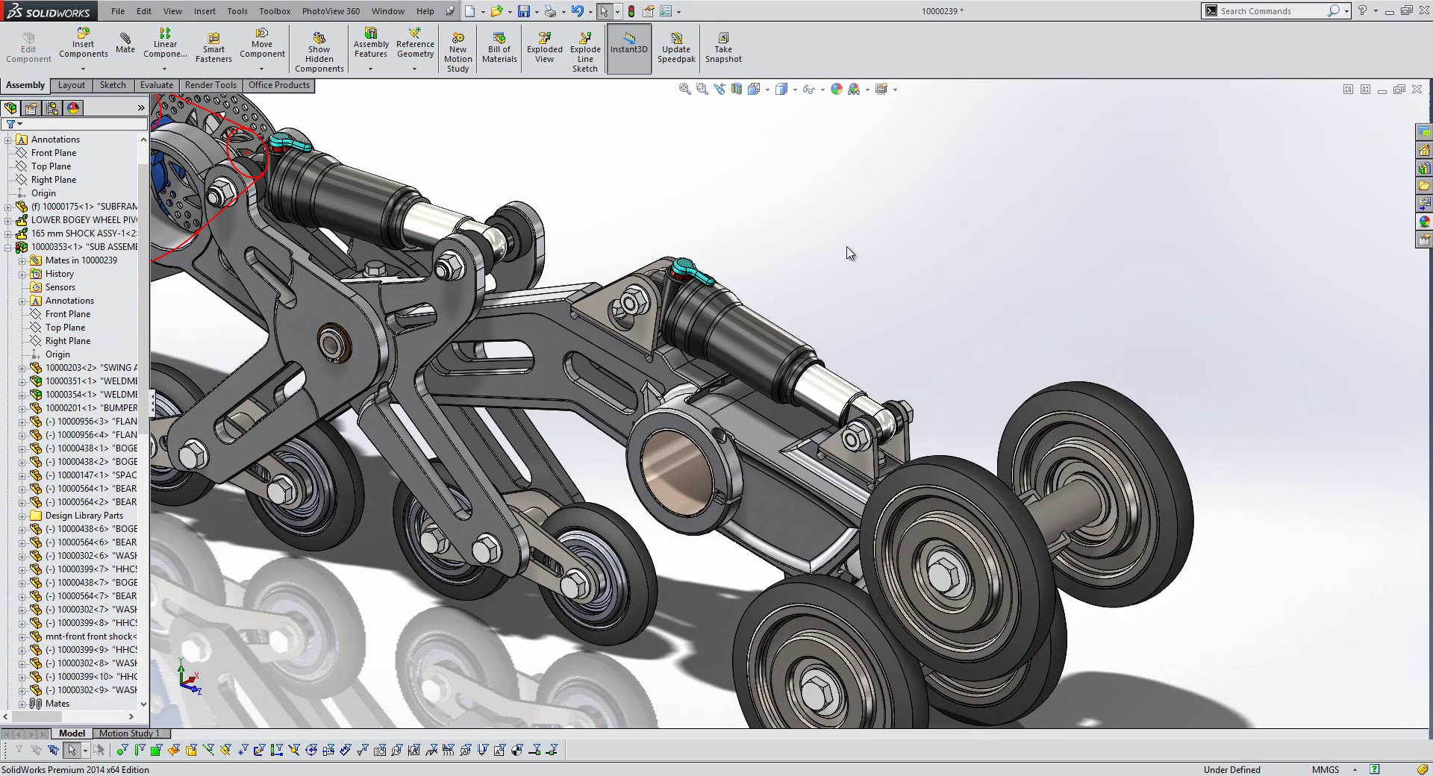
Move the rod of the shock nearest the large wheels slightly upward to exercise the suspension linkage, then clear the selection
{"action": "middle_click_drag", "start_coordinate": [741, 346], "coordinate": [748, 485]}
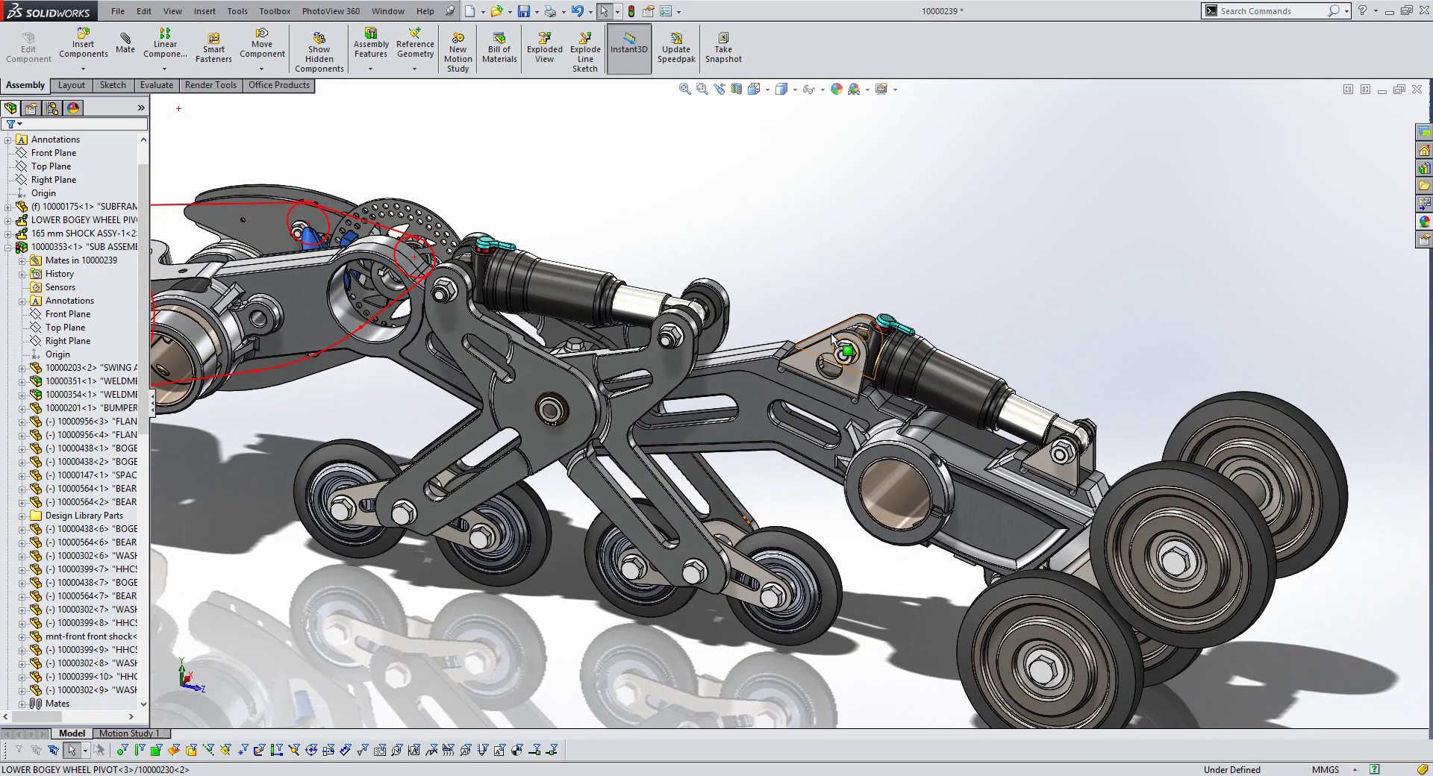
{"action": "scroll", "coordinate": [812, 285], "scroll_direction": "down", "scroll_amount": 2}
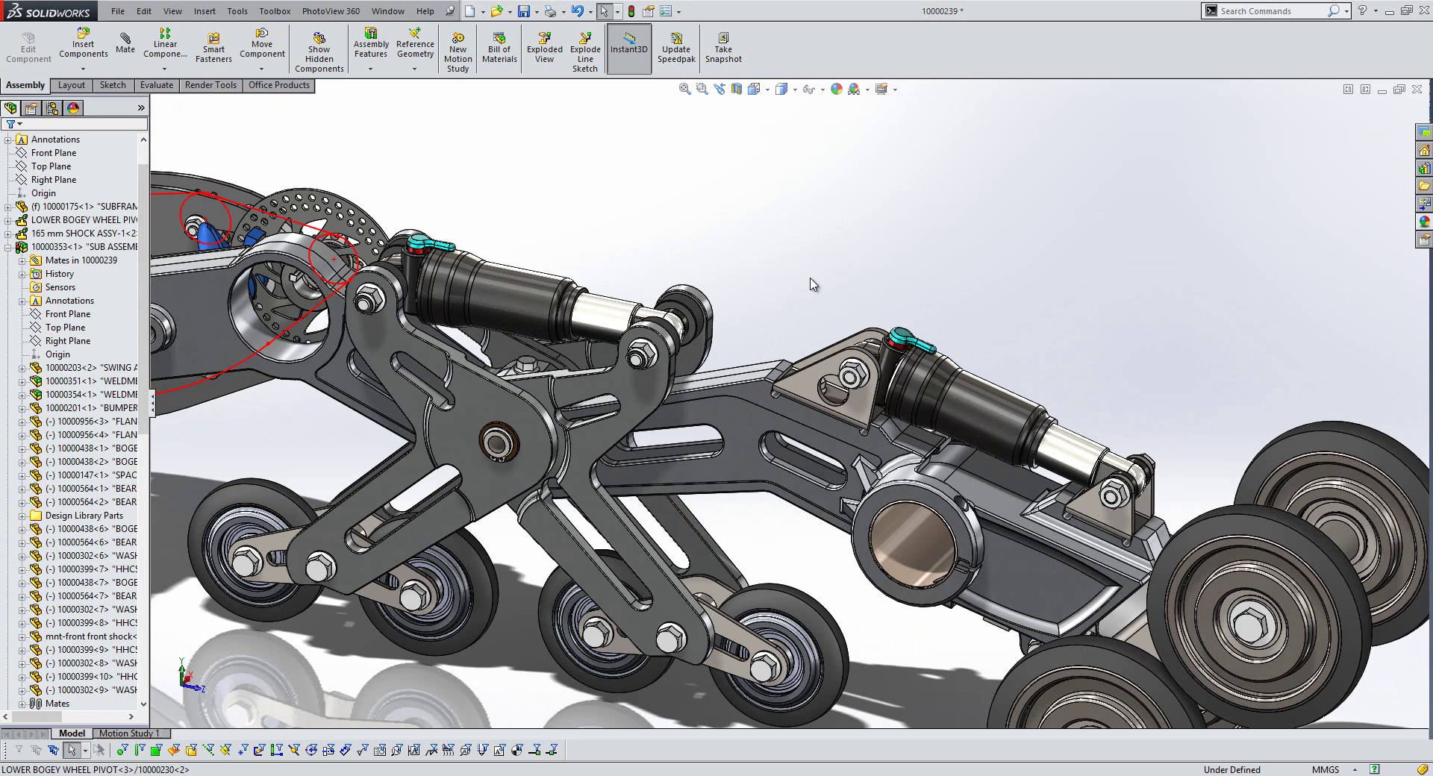
{"action": "left_click_drag", "start_coordinate": [625, 388], "coordinate": [613, 383]}
{"action": "mouse_move", "coordinate": [1073, 445]}
{"action": "left_mouse_down"}
{"action": "mouse_move", "coordinate": [1057, 411]}
{"action": "mouse_move", "coordinate": [1067, 434]}
{"action": "left_mouse_up"}
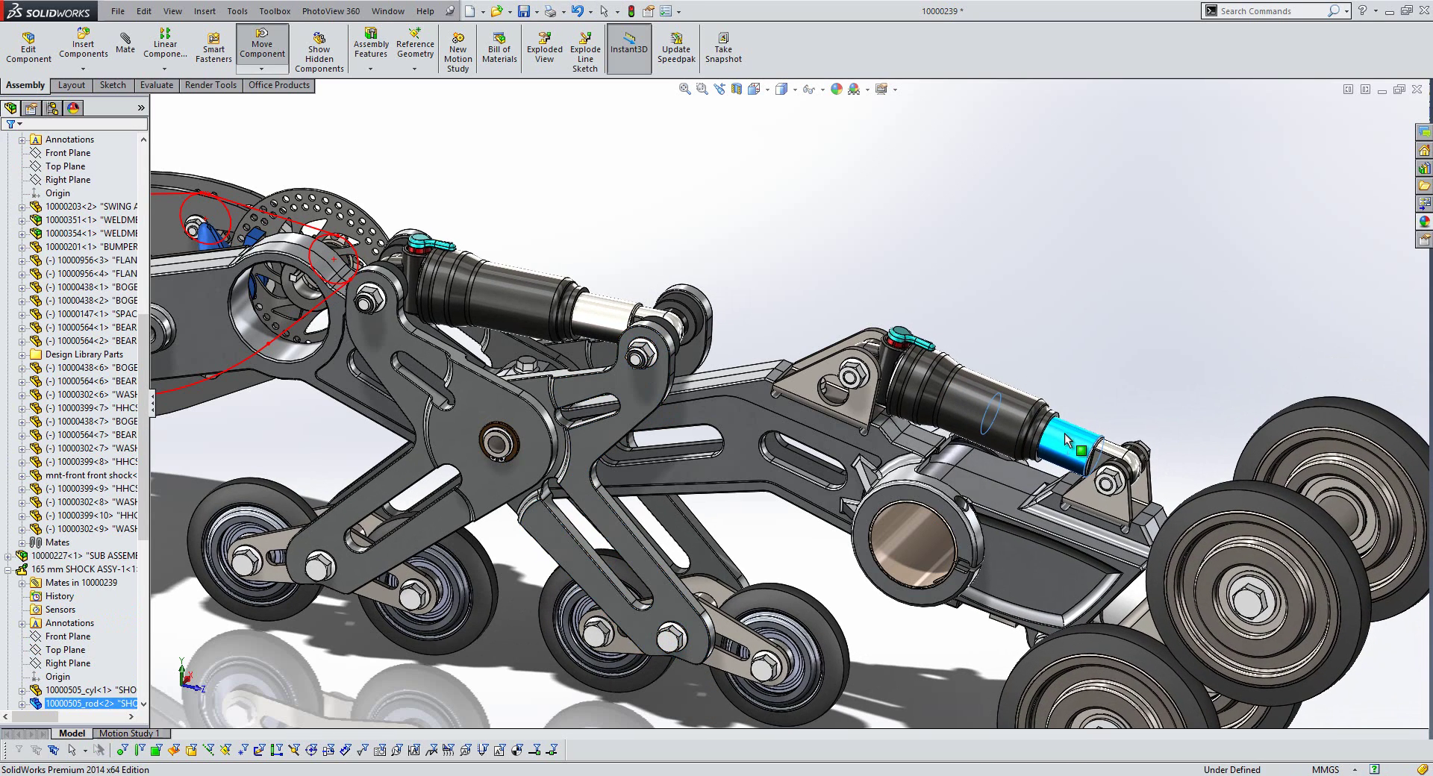
{"action": "left_click", "coordinate": [1009, 298]}
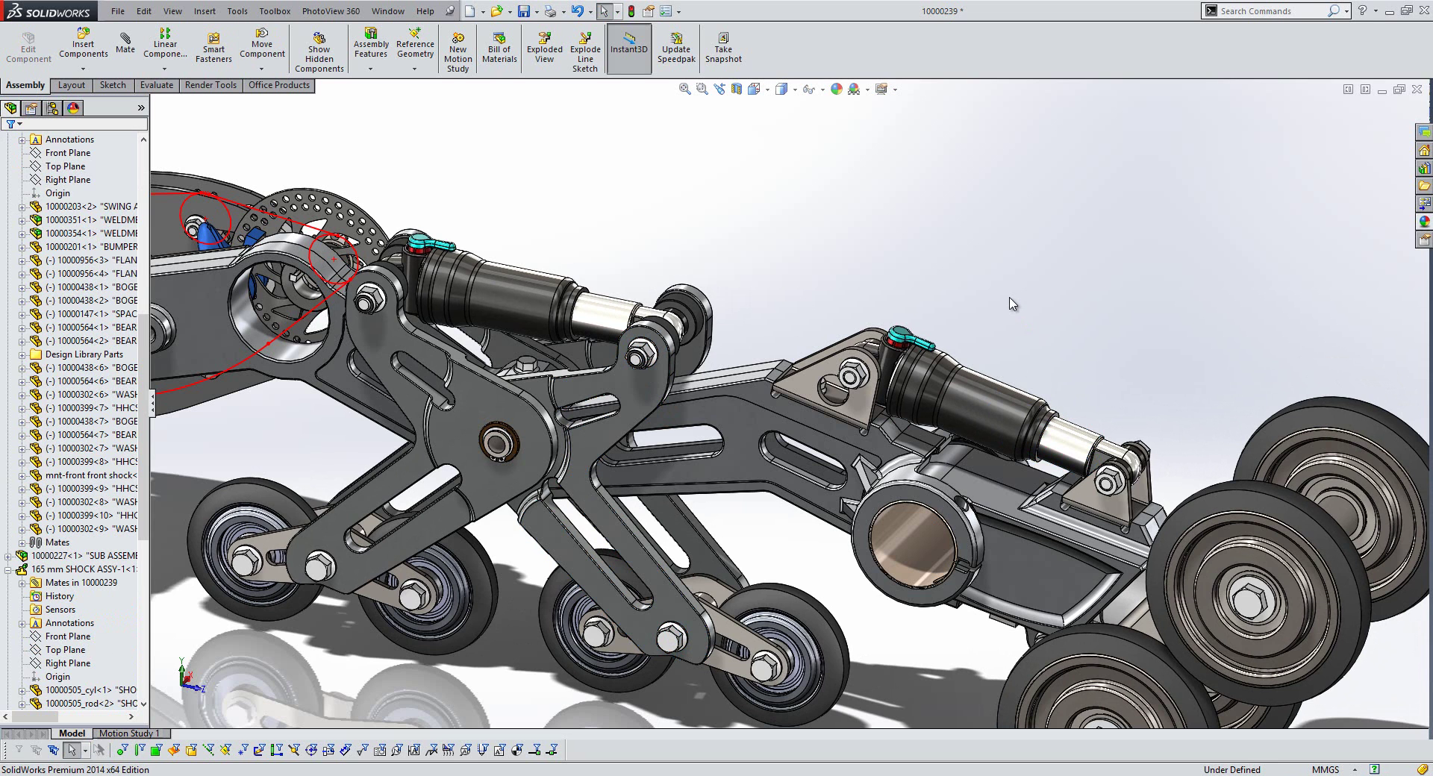
Collapse all expanded items in the assembly tree and select the MirrorComponent1 feature to highlight the mirrored arms
{"action": "right_click", "coordinate": [134, 155]}
{"action": "left_click", "coordinate": [179, 164]}
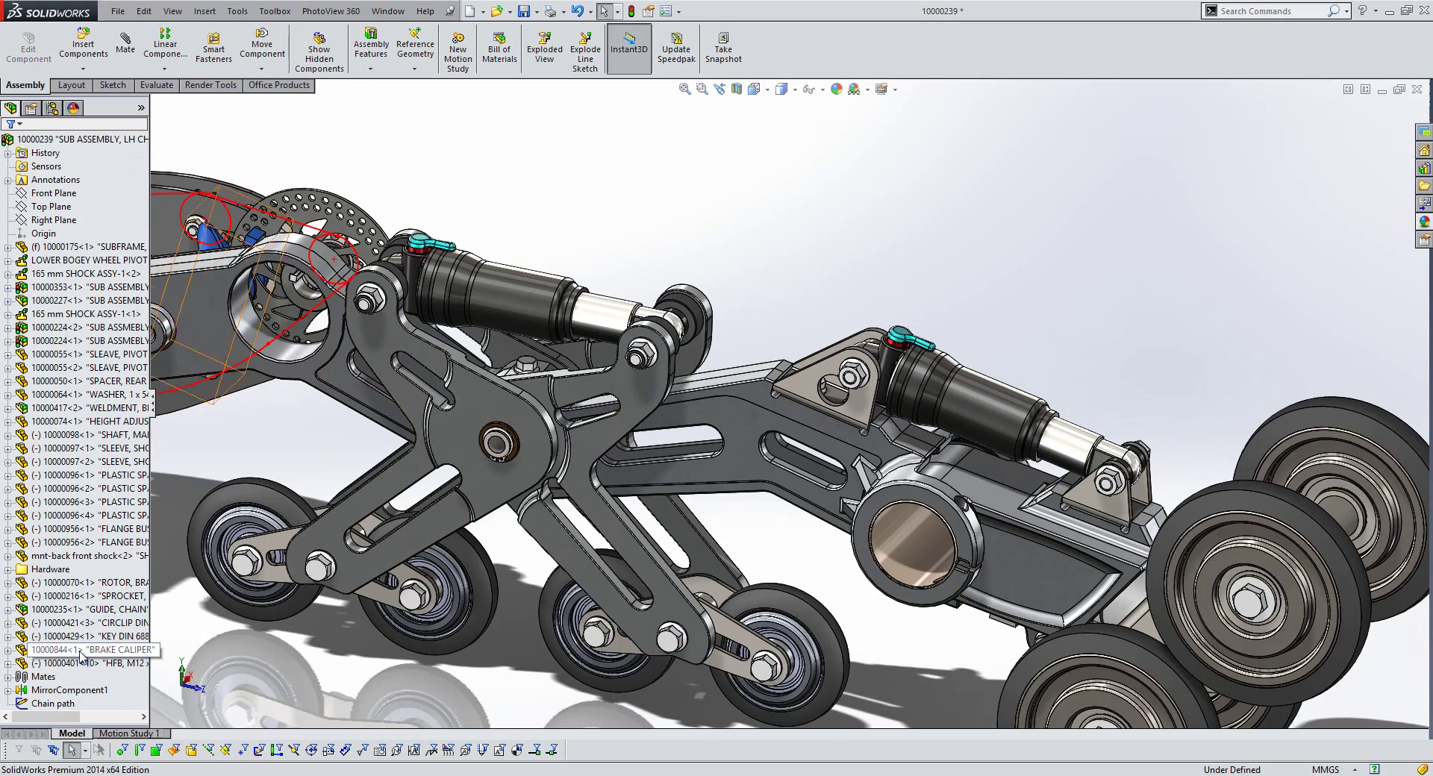
{"action": "scroll", "coordinate": [721, 473], "scroll_direction": "up", "scroll_amount": 1}
{"action": "mouse_move", "coordinate": [681, 491]}
{"action": "middle_mouse_down"}
{"action": "mouse_move", "coordinate": [721, 464]}
{"action": "mouse_move", "coordinate": [688, 477]}
{"action": "middle_mouse_up"}
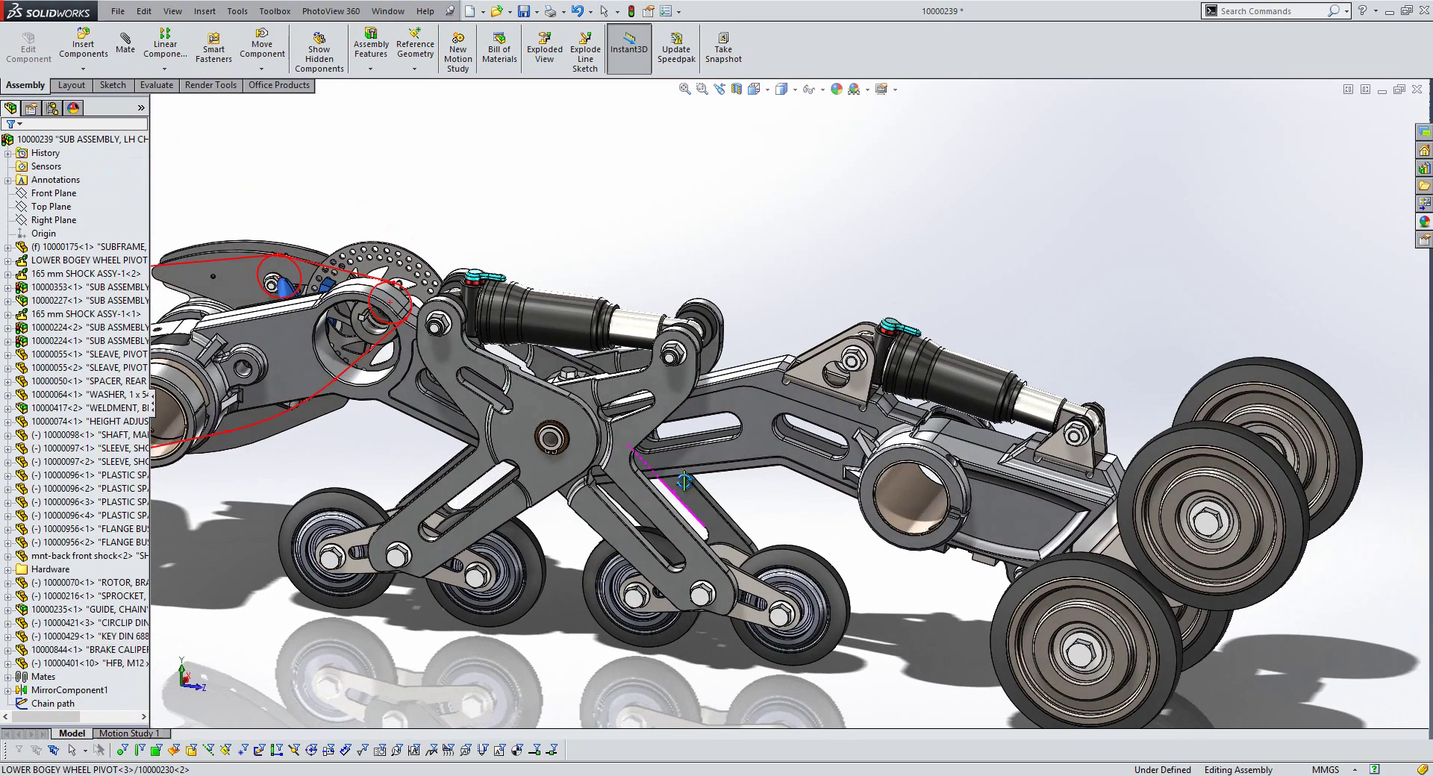
{"action": "left_click", "coordinate": [83, 694]}
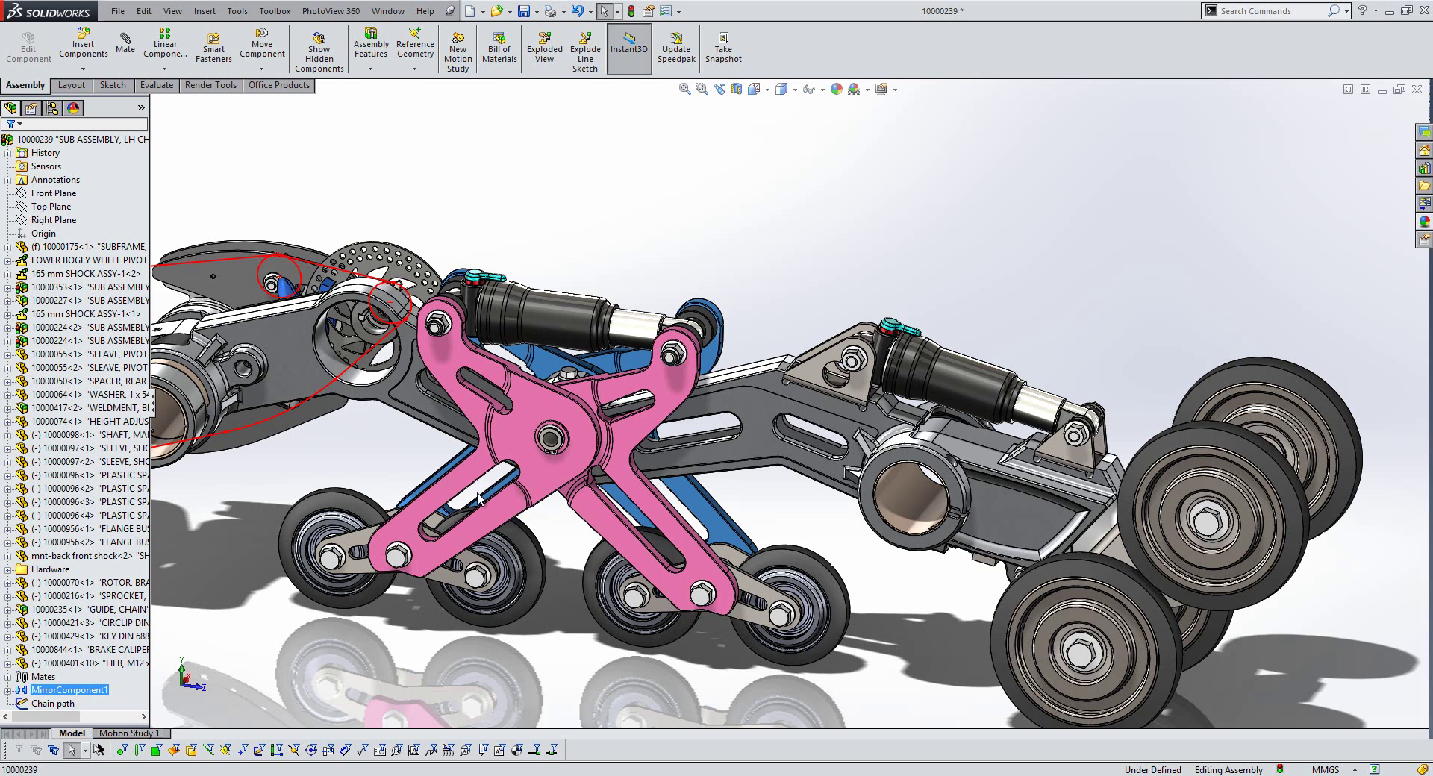
Open the Design Journal from the Design Binder of the LOWER BOGEY WHEEL PIVOT subassembly under MirrorComponent1, read its mate list and close it
{"action": "left_click", "coordinate": [9, 691]}
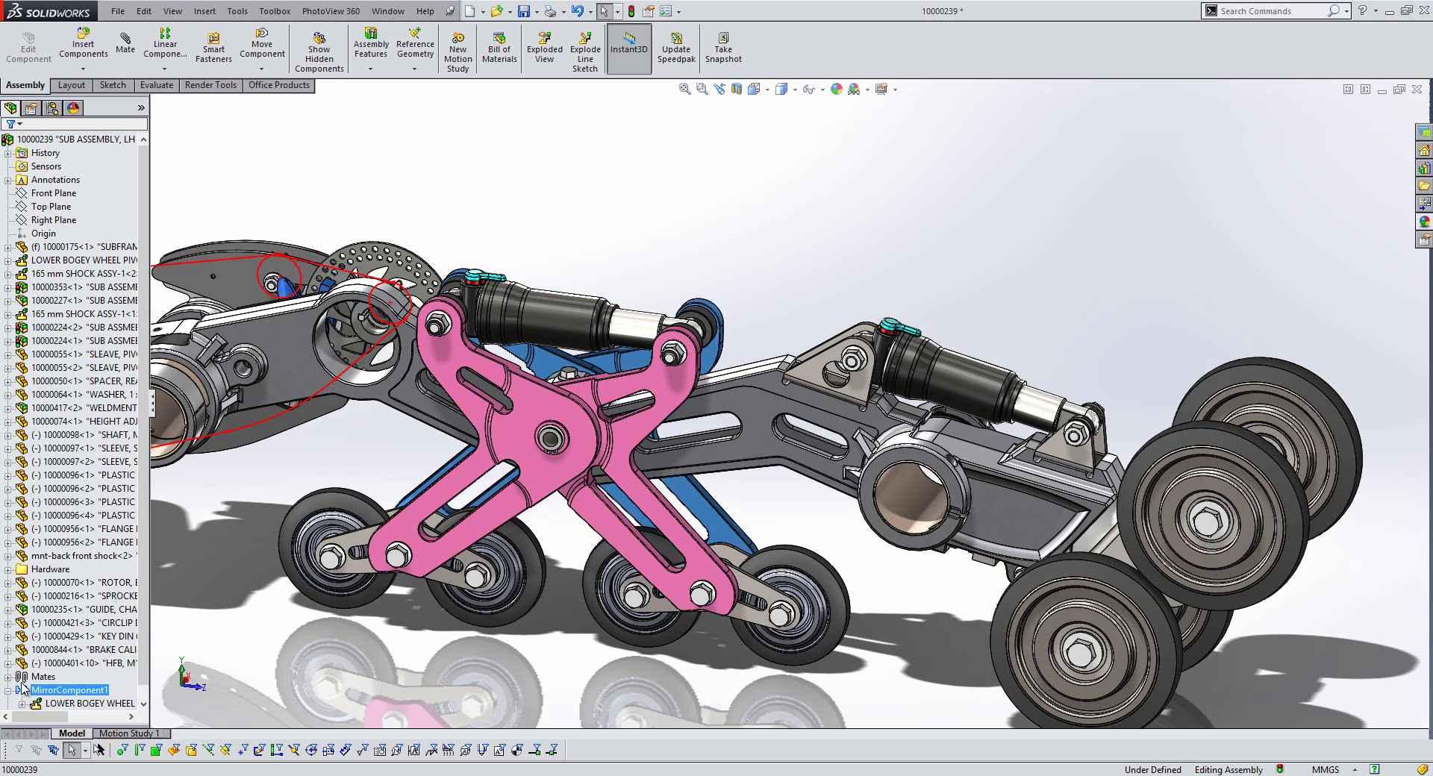
{"action": "left_click_drag", "start_coordinate": [145, 598], "coordinate": [145, 609]}
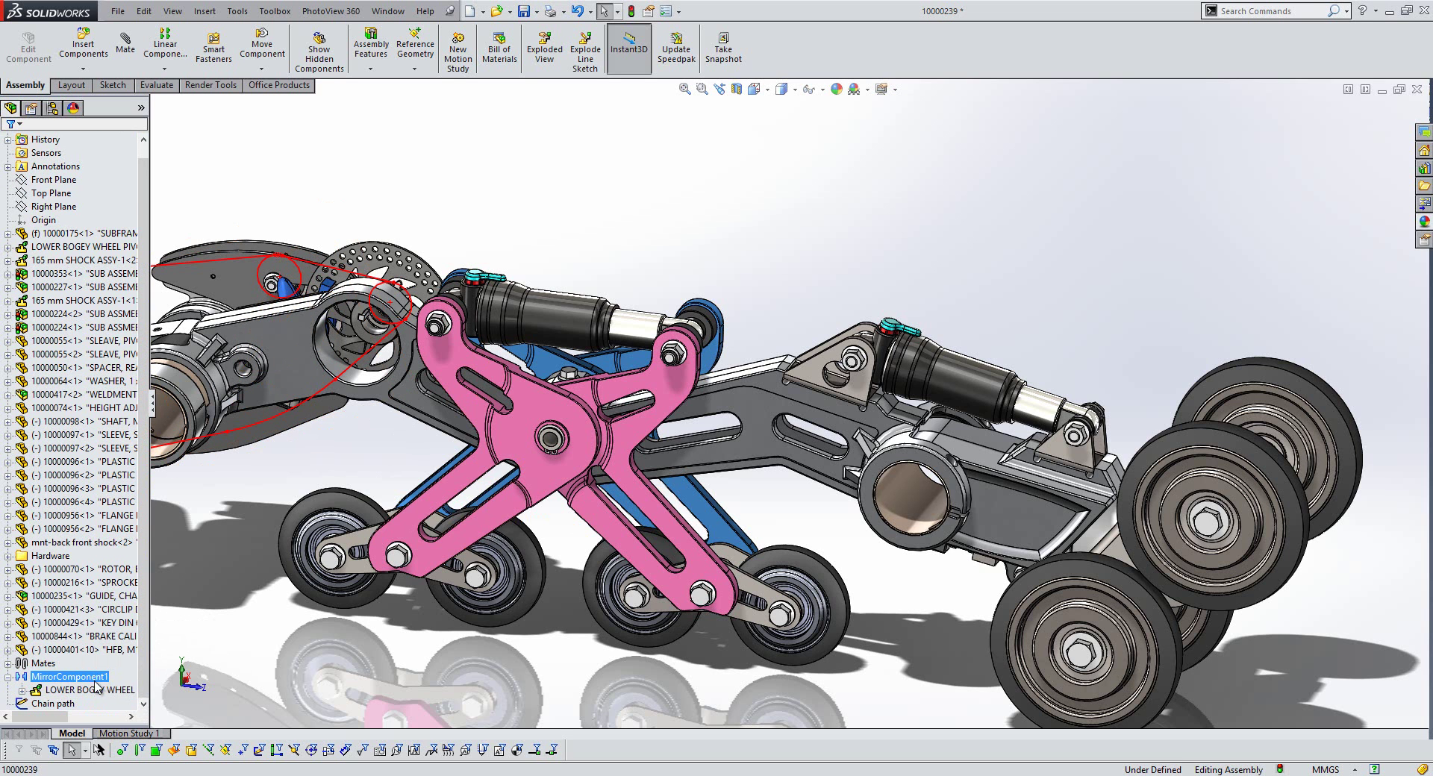
{"action": "left_click", "coordinate": [21, 690]}
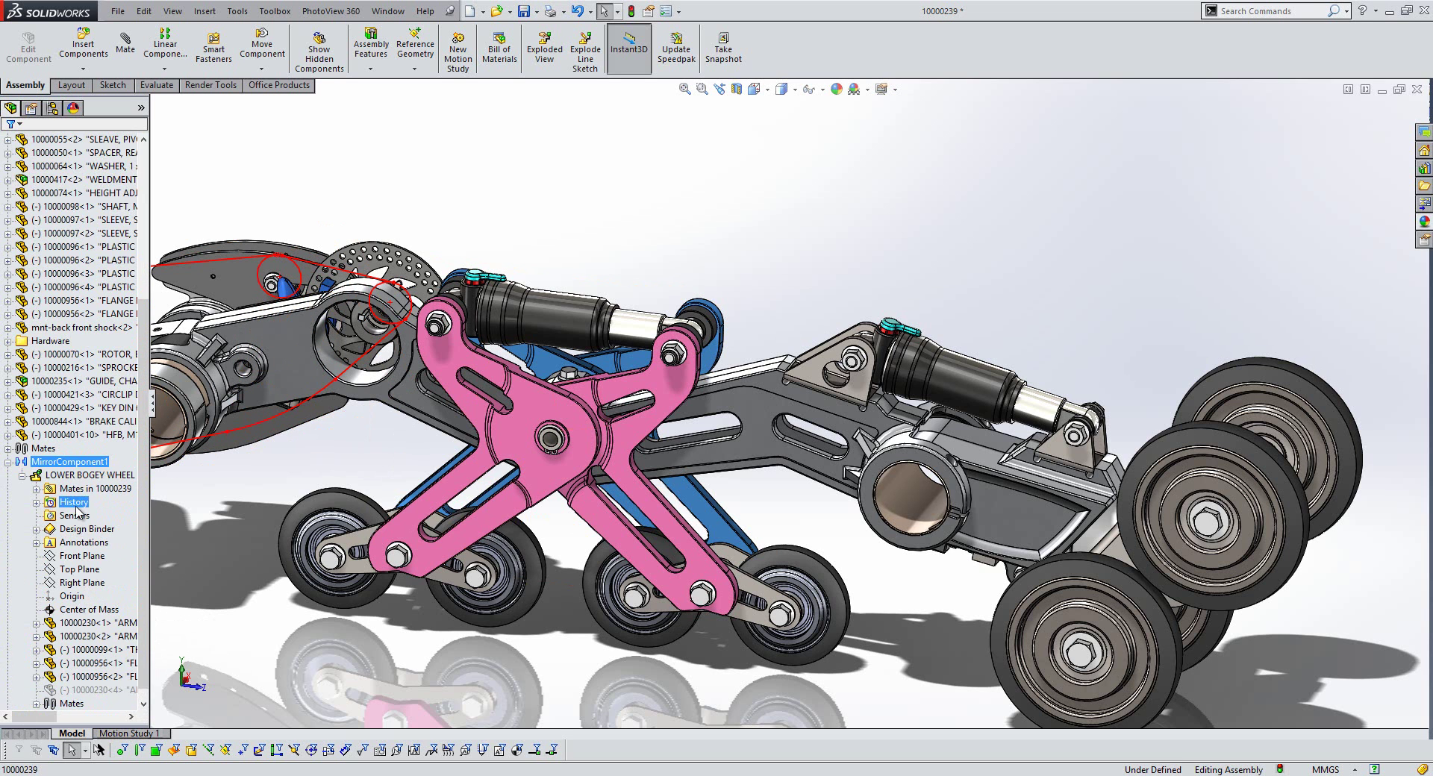
{"action": "left_click", "coordinate": [36, 528]}
{"action": "right_click", "coordinate": [94, 544]}
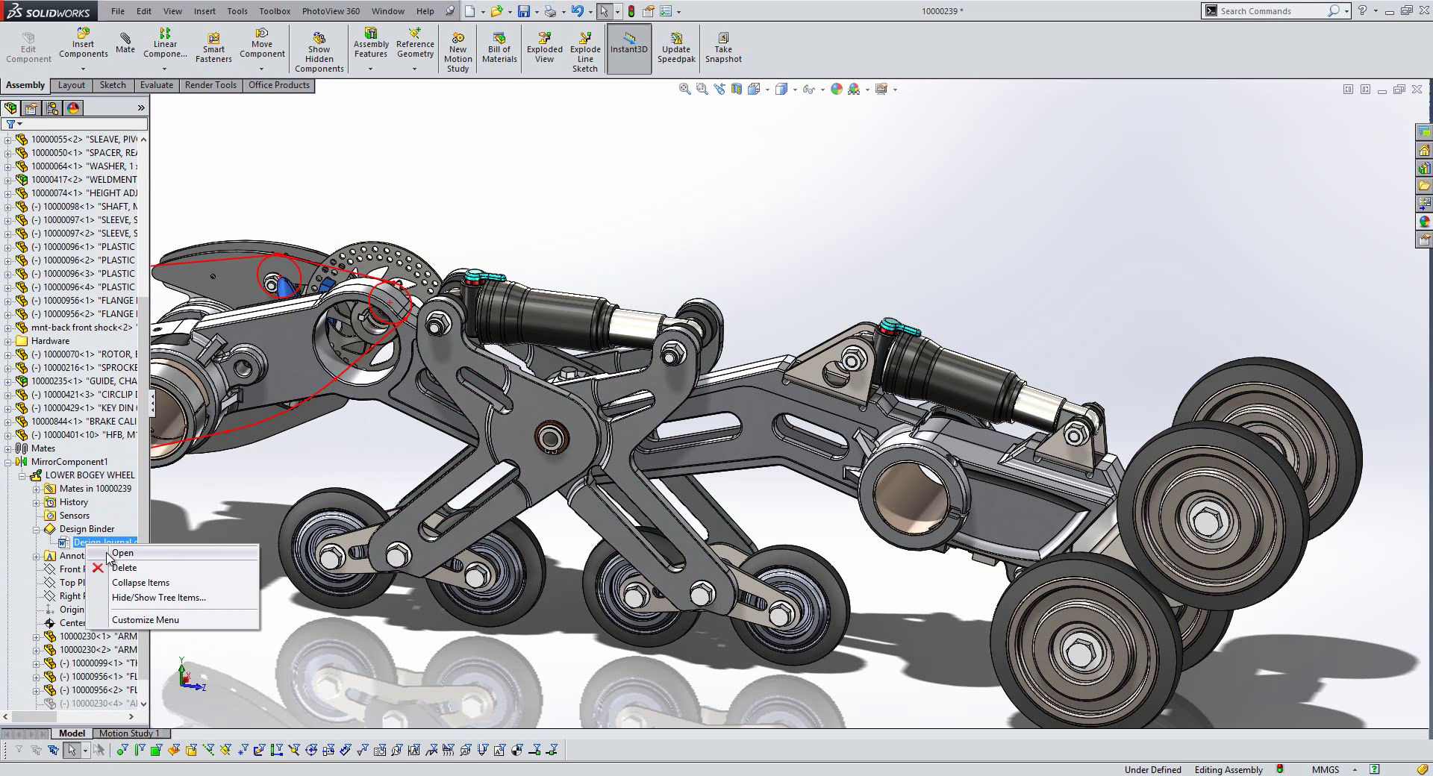
{"action": "left_click", "coordinate": [122, 552]}
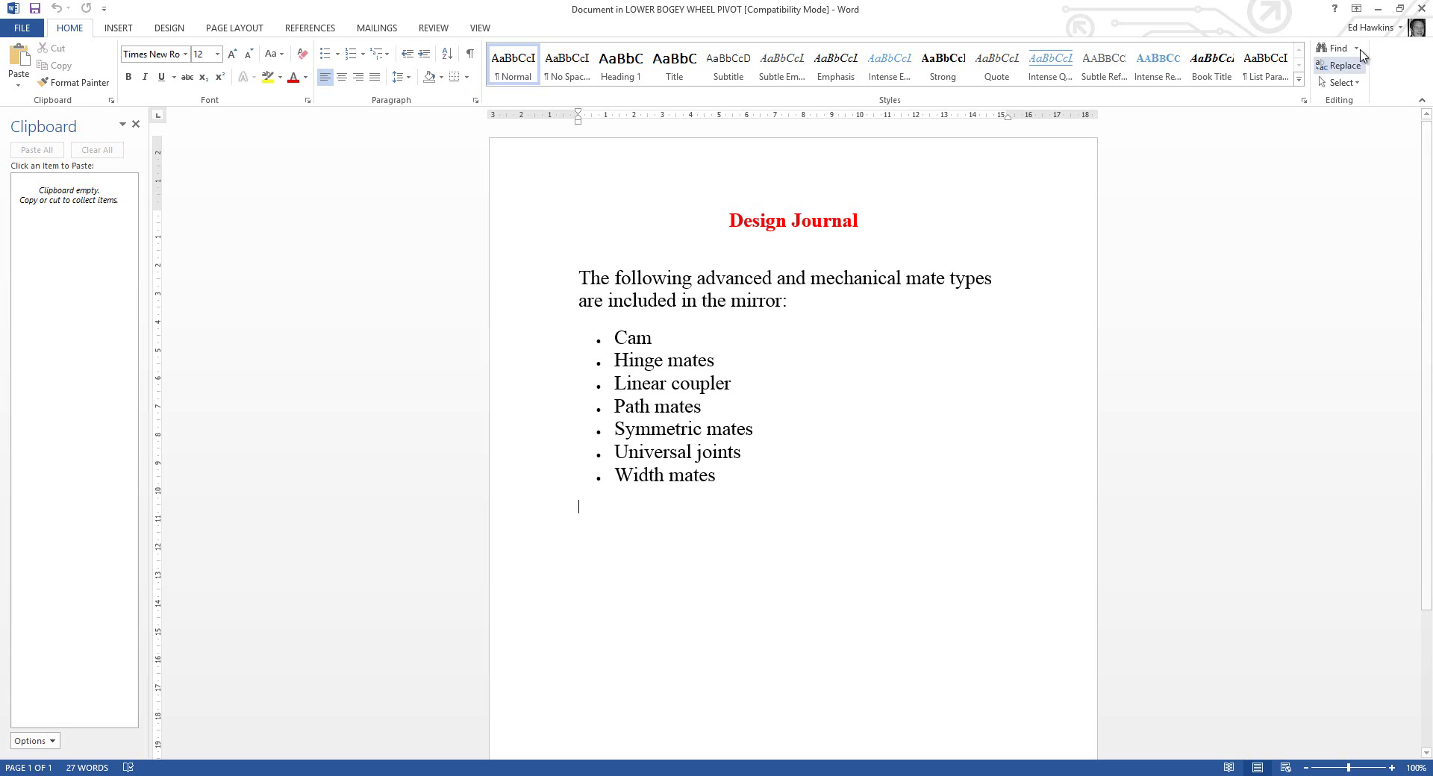
{"action": "left_click", "coordinate": [1421, 8]}
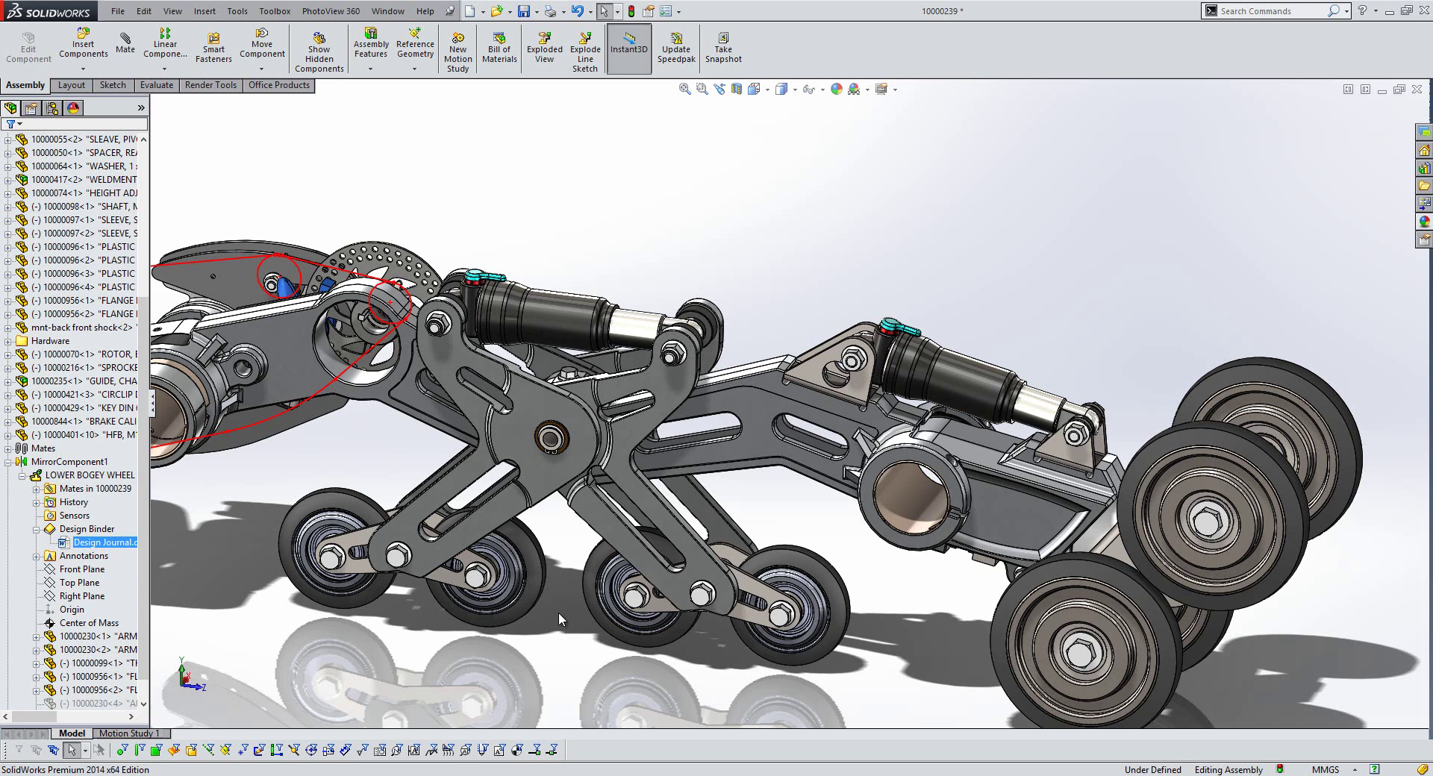
Locate the greyed-out arm 10000230<4> in the wheel pivot subassembly, then turn on the display of center of mass symbols
{"action": "left_click", "coordinate": [511, 420]}
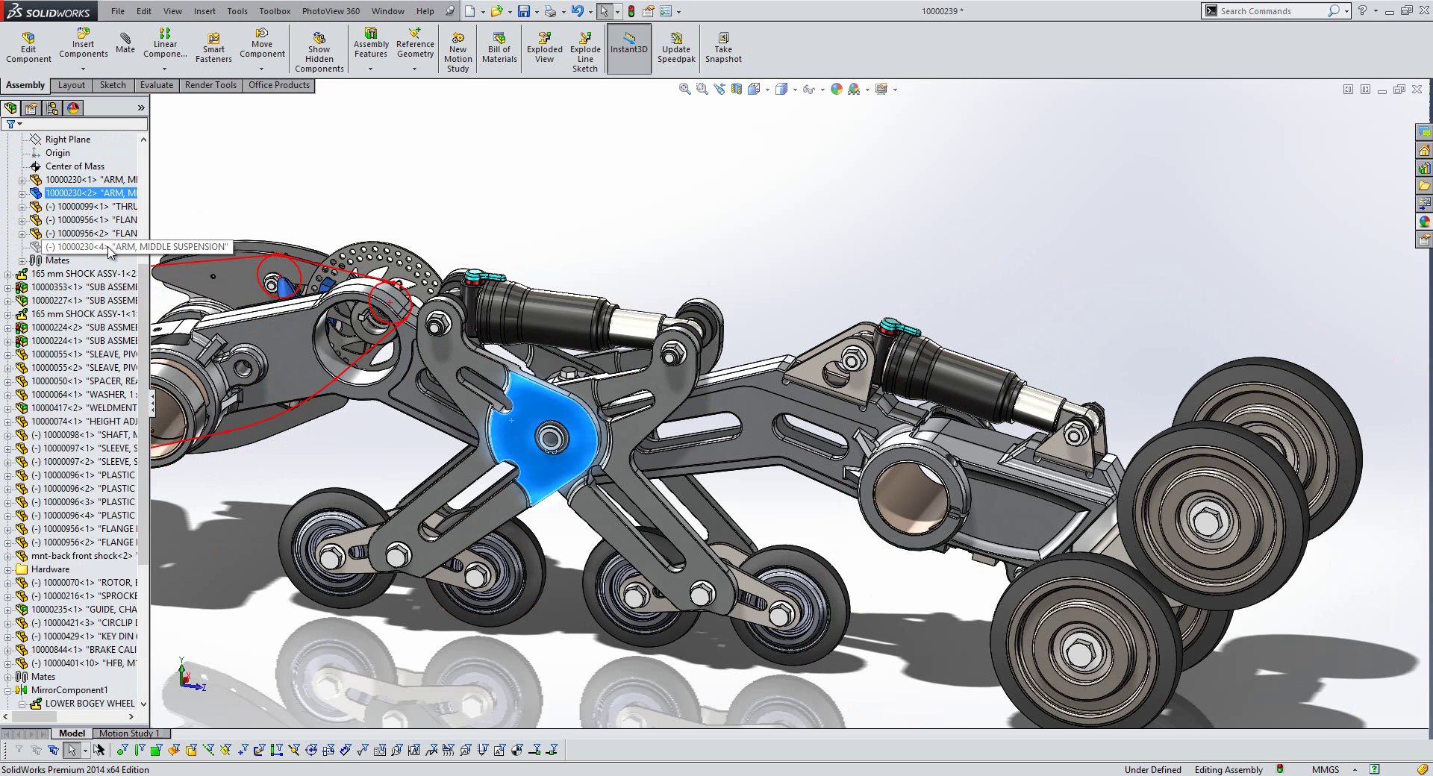
{"action": "left_click", "coordinate": [102, 249]}
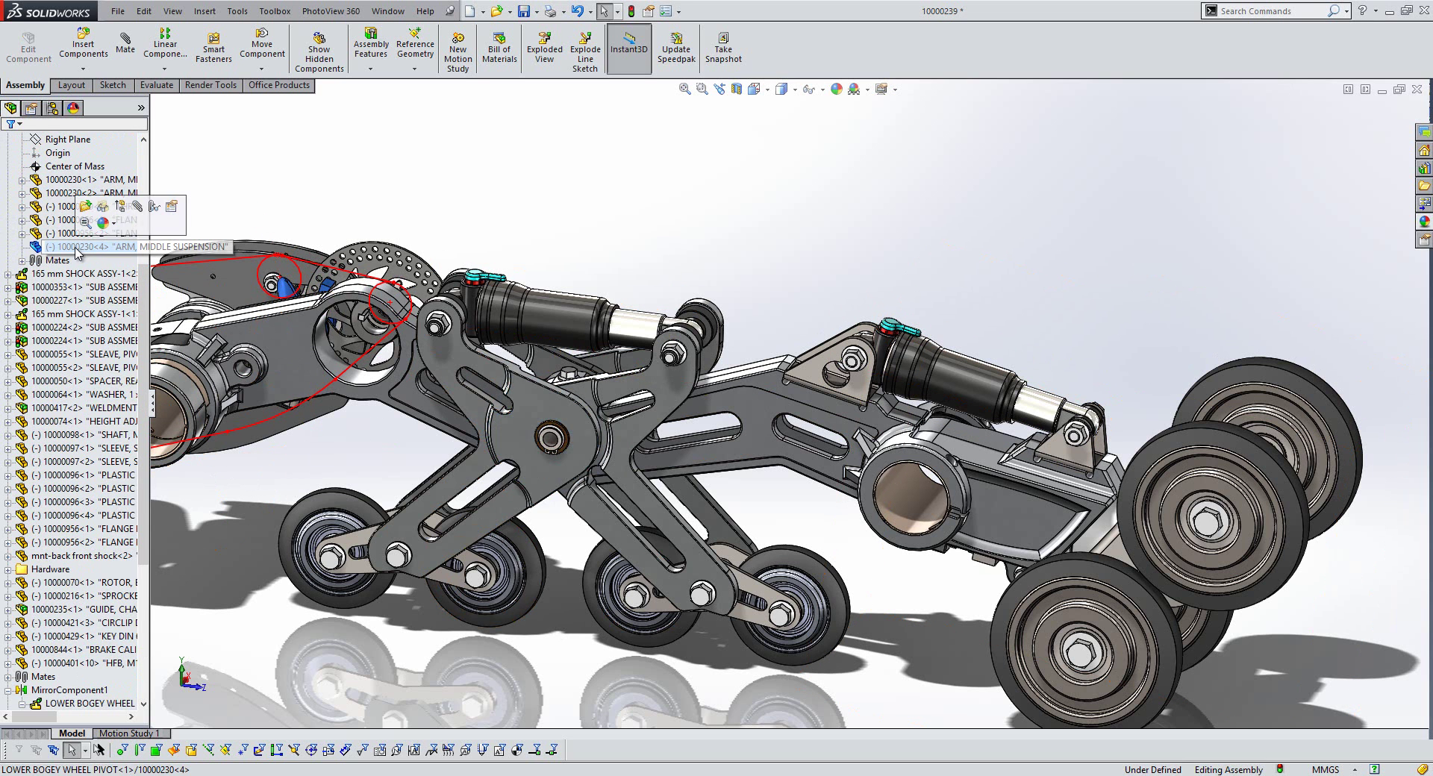
{"action": "left_click", "coordinate": [507, 177]}
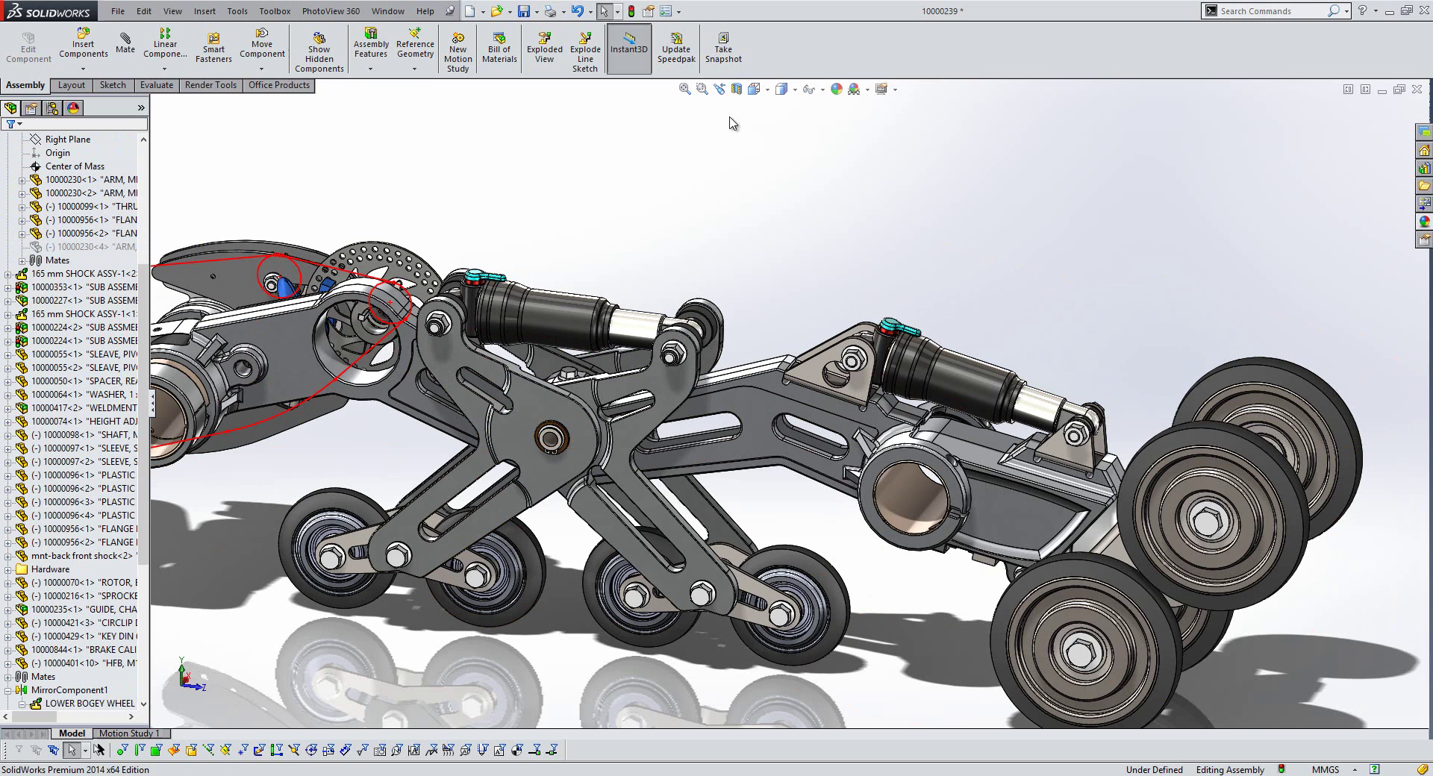
{"action": "left_click", "coordinate": [812, 89]}
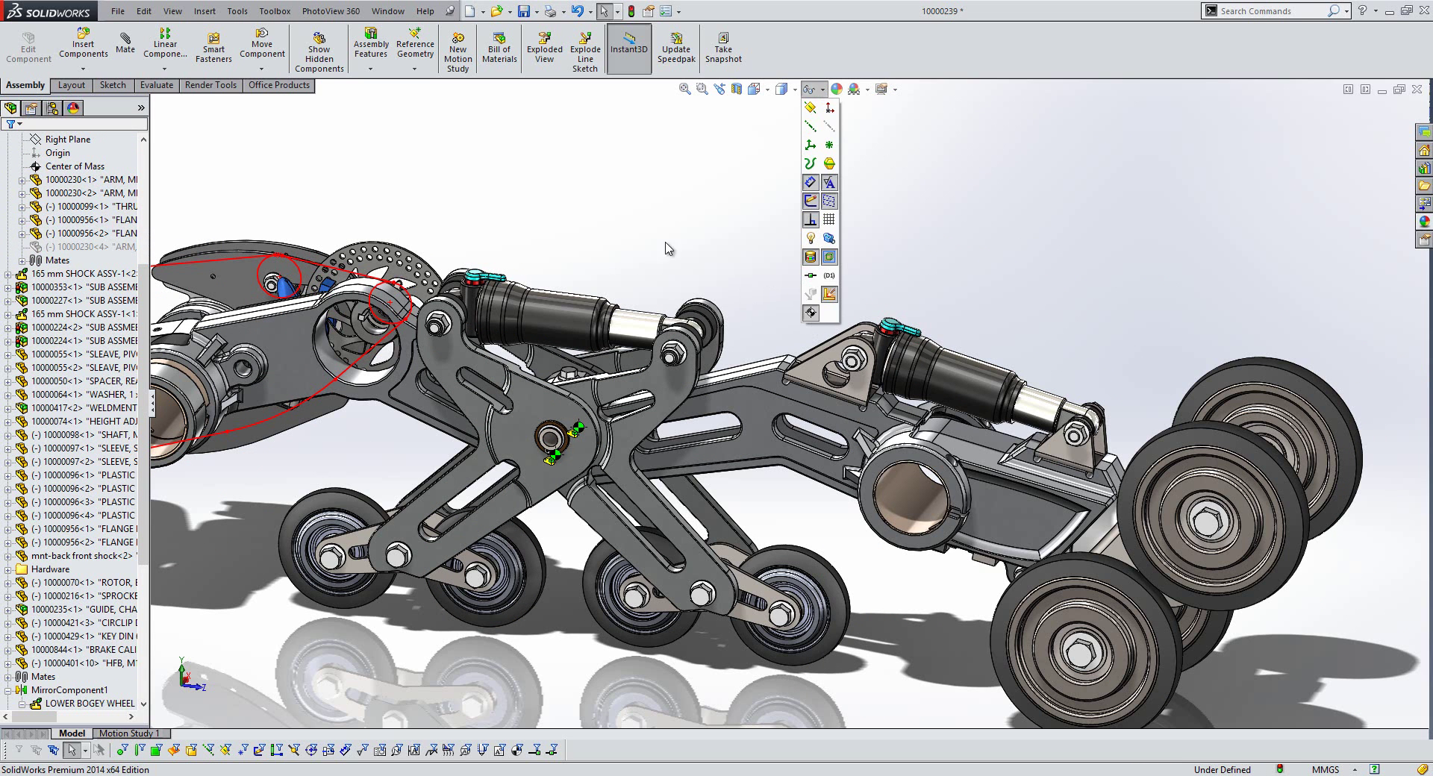
Examine the center of mass positions on the middle suspension arms, looking straight at the hub face and from an angle
{"action": "left_click", "coordinate": [534, 413]}
{"action": "left_click", "coordinate": [626, 359]}
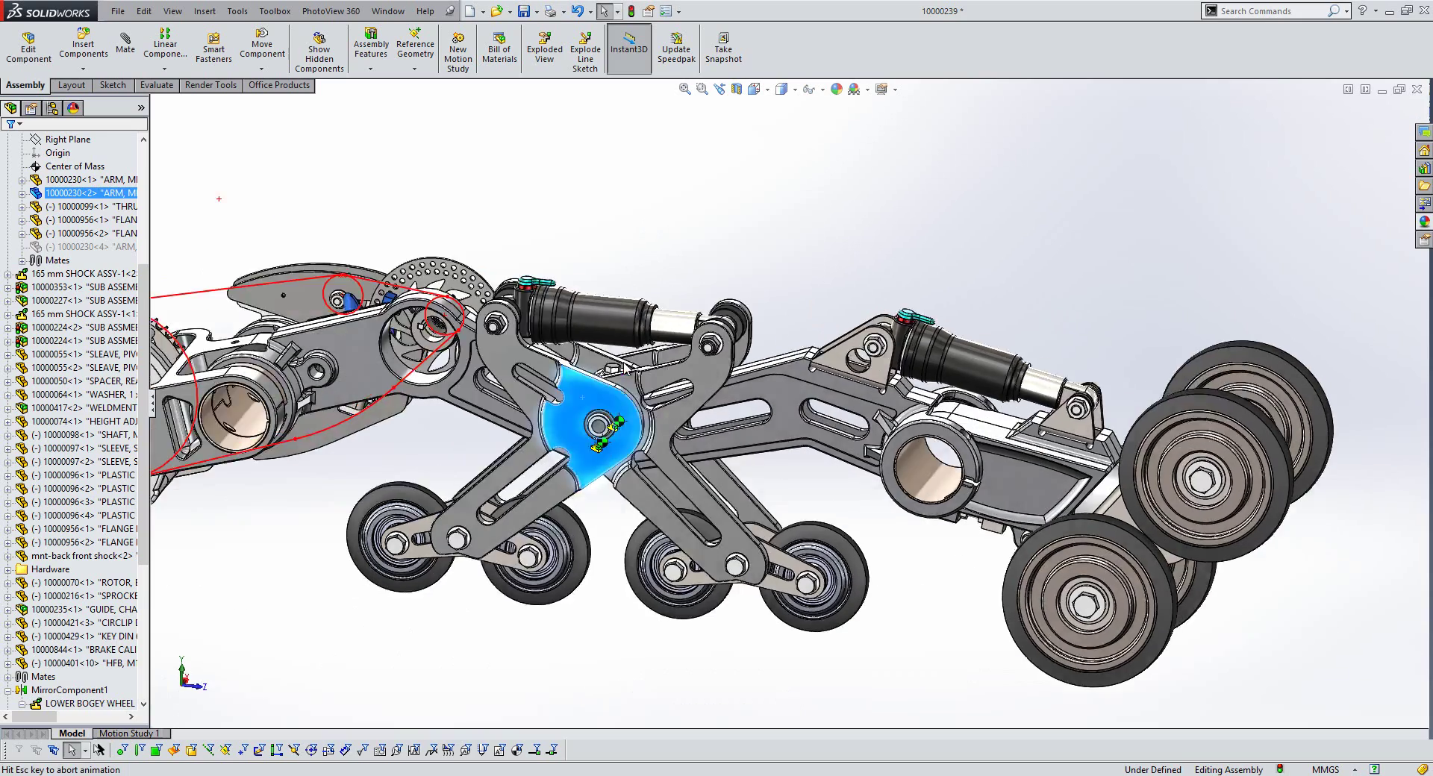
{"action": "scroll", "coordinate": [776, 392], "scroll_direction": "down", "scroll_amount": 5}
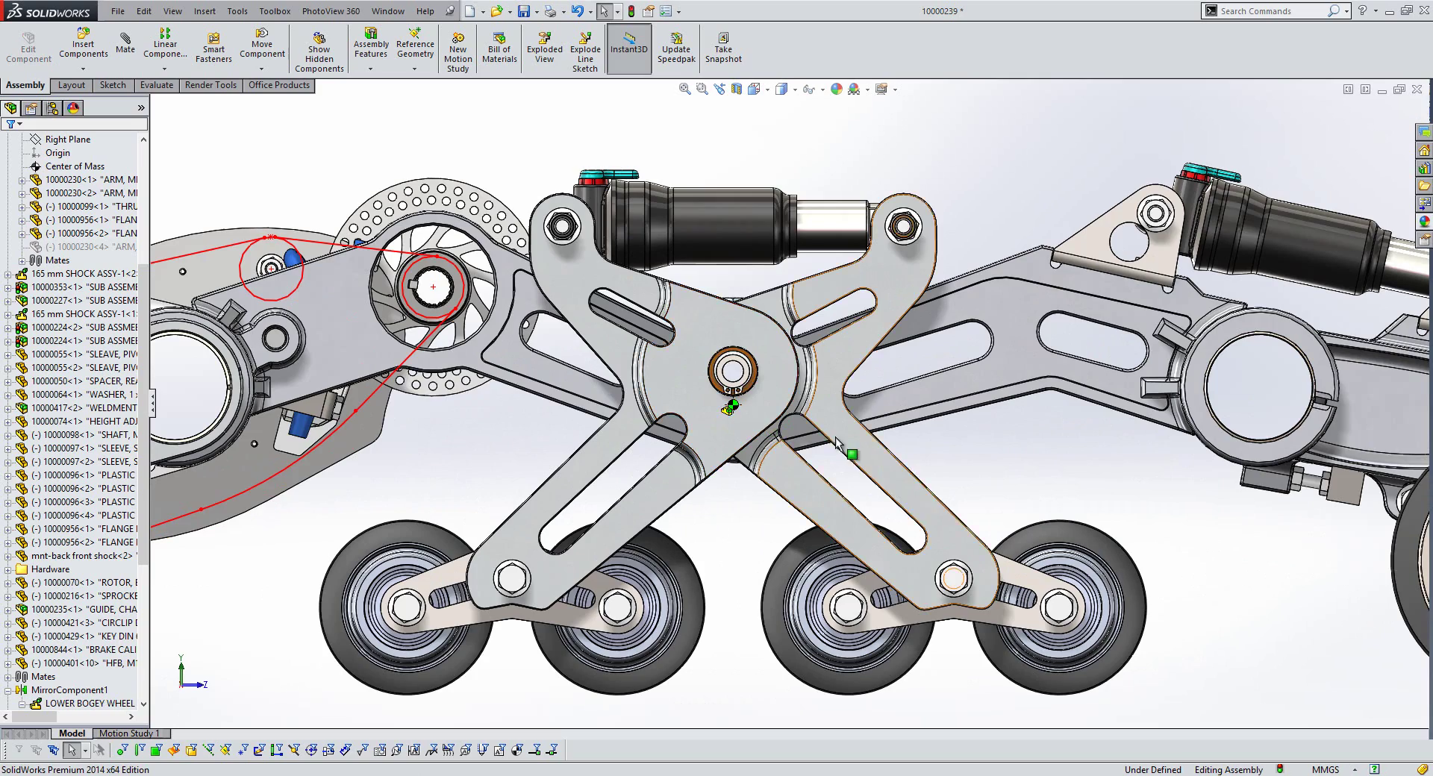
{"action": "middle_click_drag", "start_coordinate": [837, 436], "coordinate": [785, 452]}
{"action": "left_click", "coordinate": [682, 337]}
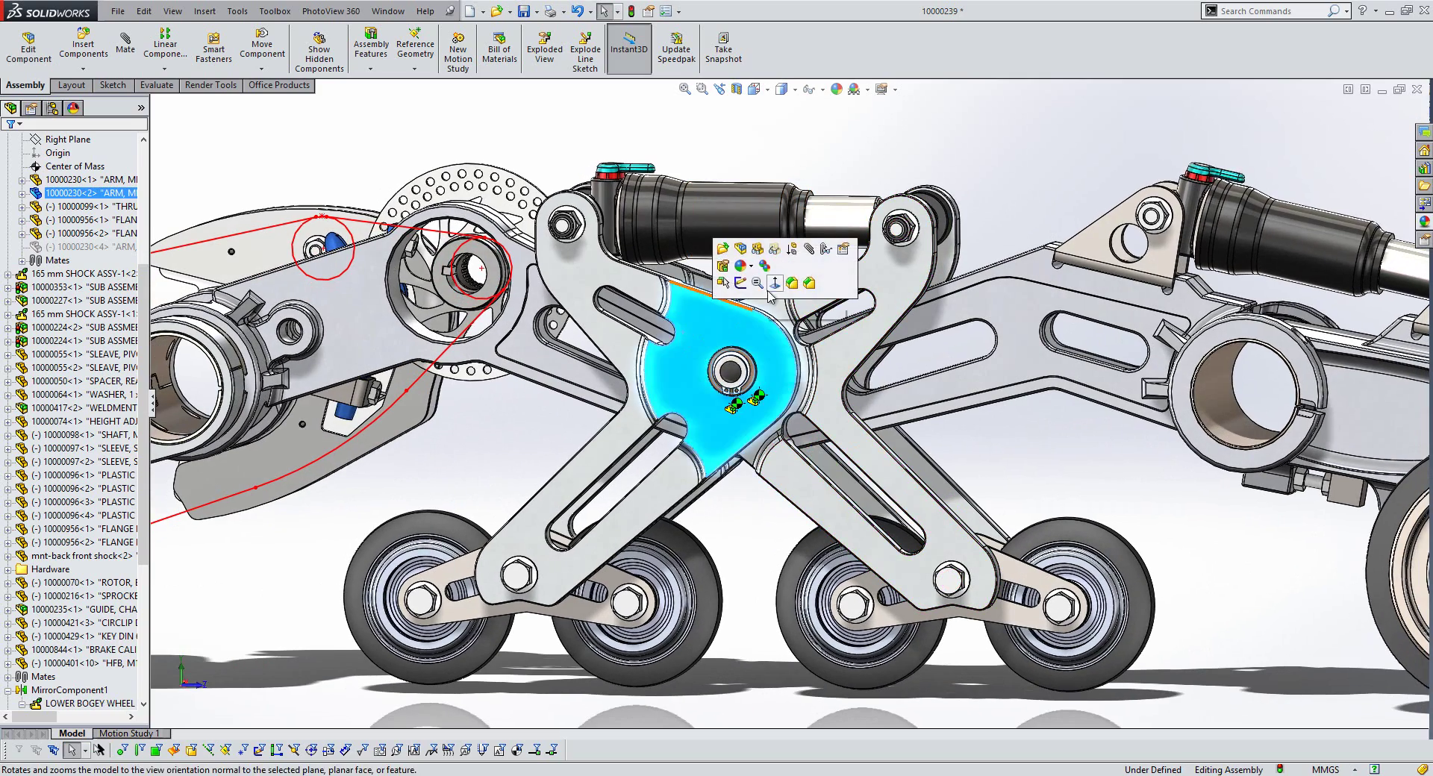
{"action": "left_click", "coordinate": [772, 287]}
{"action": "left_click", "coordinate": [884, 415]}
{"action": "scroll", "coordinate": [813, 405], "scroll_direction": "down", "scroll_amount": 2}
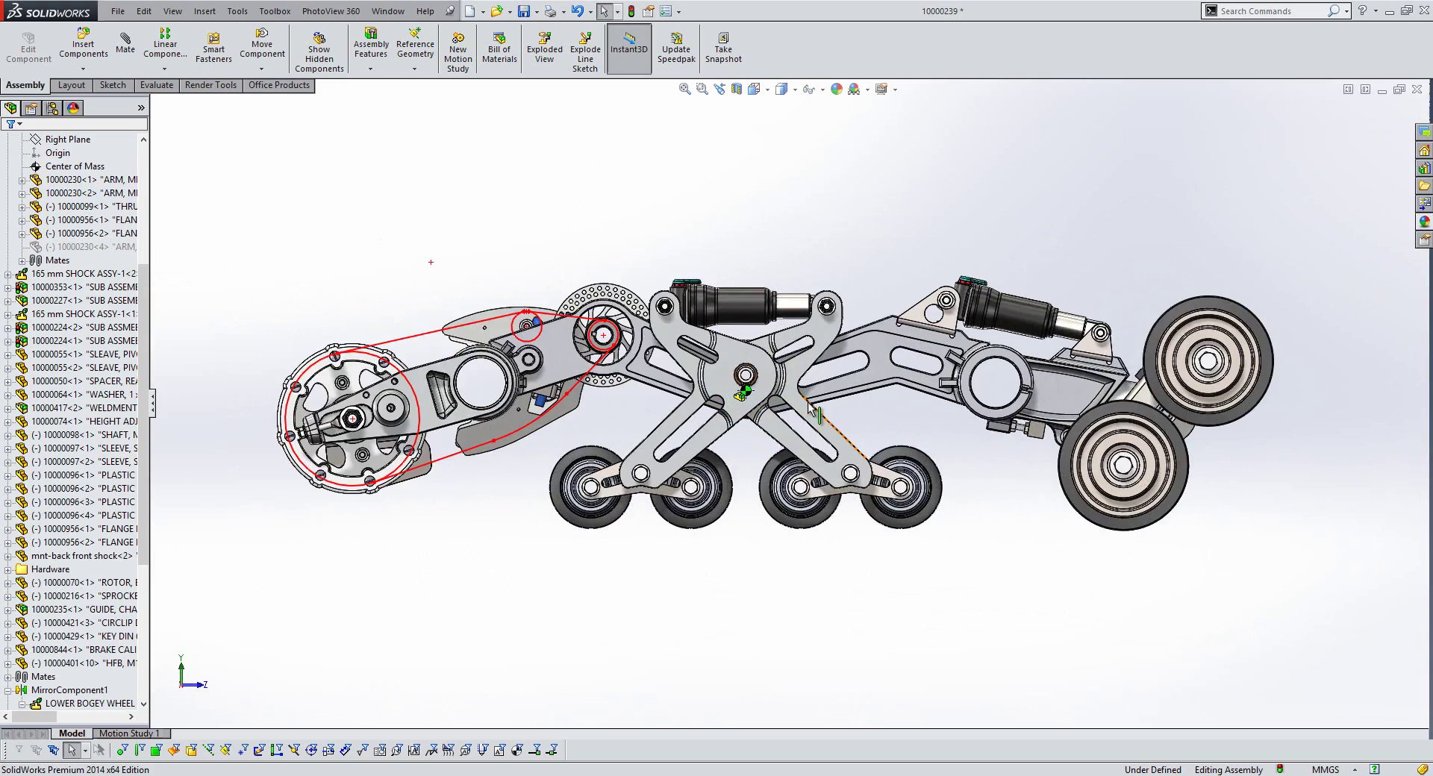
{"action": "middle_click_drag", "start_coordinate": [800, 489], "coordinate": [765, 535]}
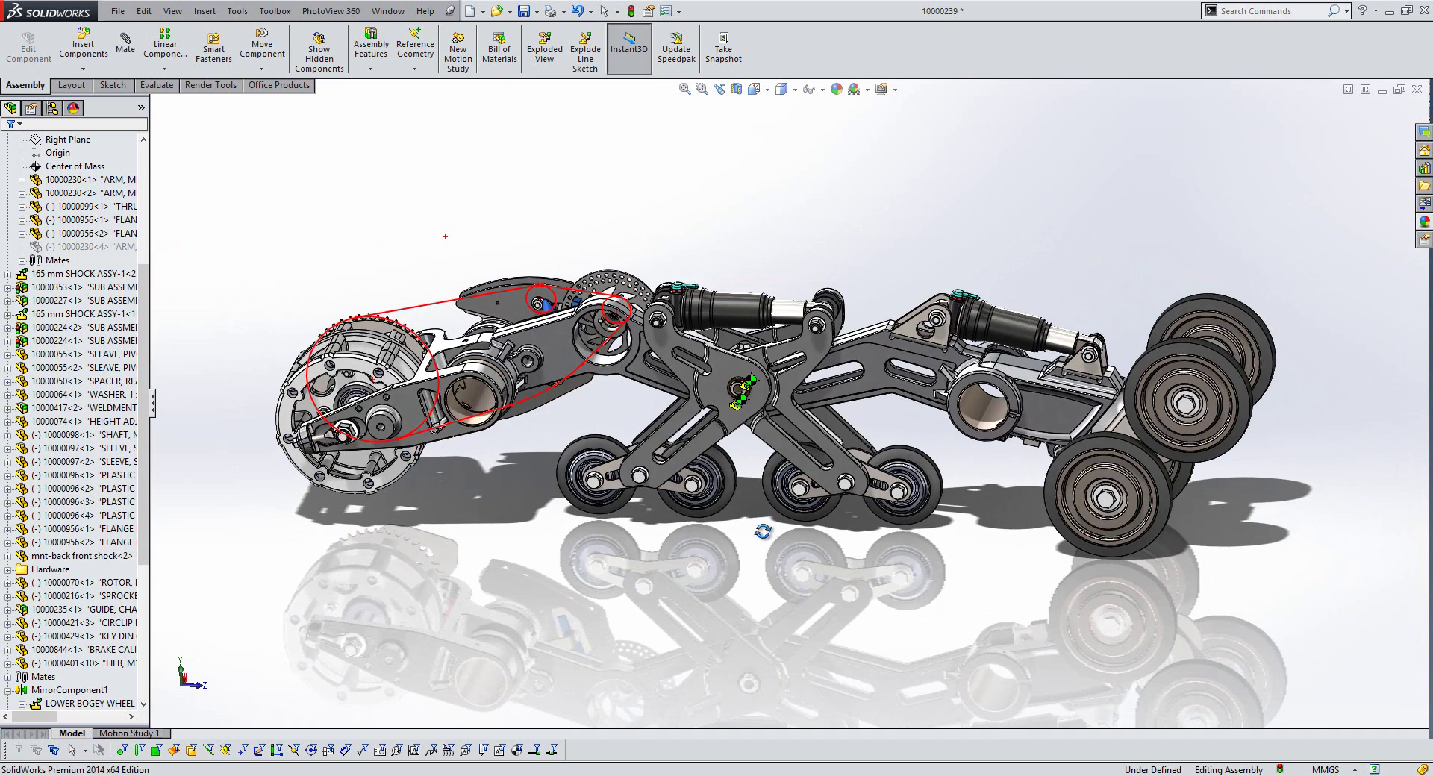
Unsuppress the middle suspension arm 10000230<4> in the LOWER BOGEY WHEEL PIVOT subassembly
{"action": "scroll", "coordinate": [762, 261], "scroll_direction": "down", "scroll_amount": 2}
{"action": "left_click", "coordinate": [23, 262]}
{"action": "left_click", "coordinate": [54, 247]}
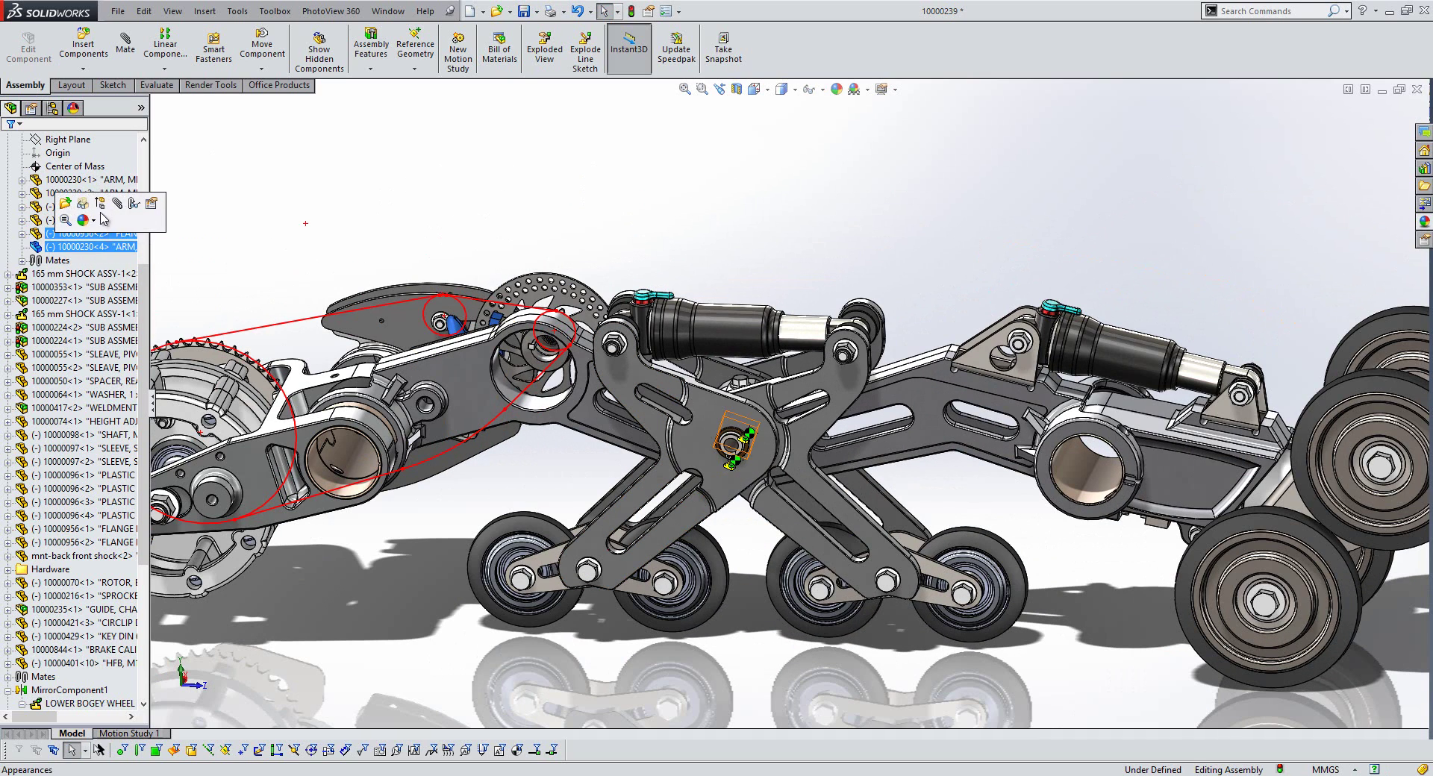
{"action": "left_click", "coordinate": [102, 204]}
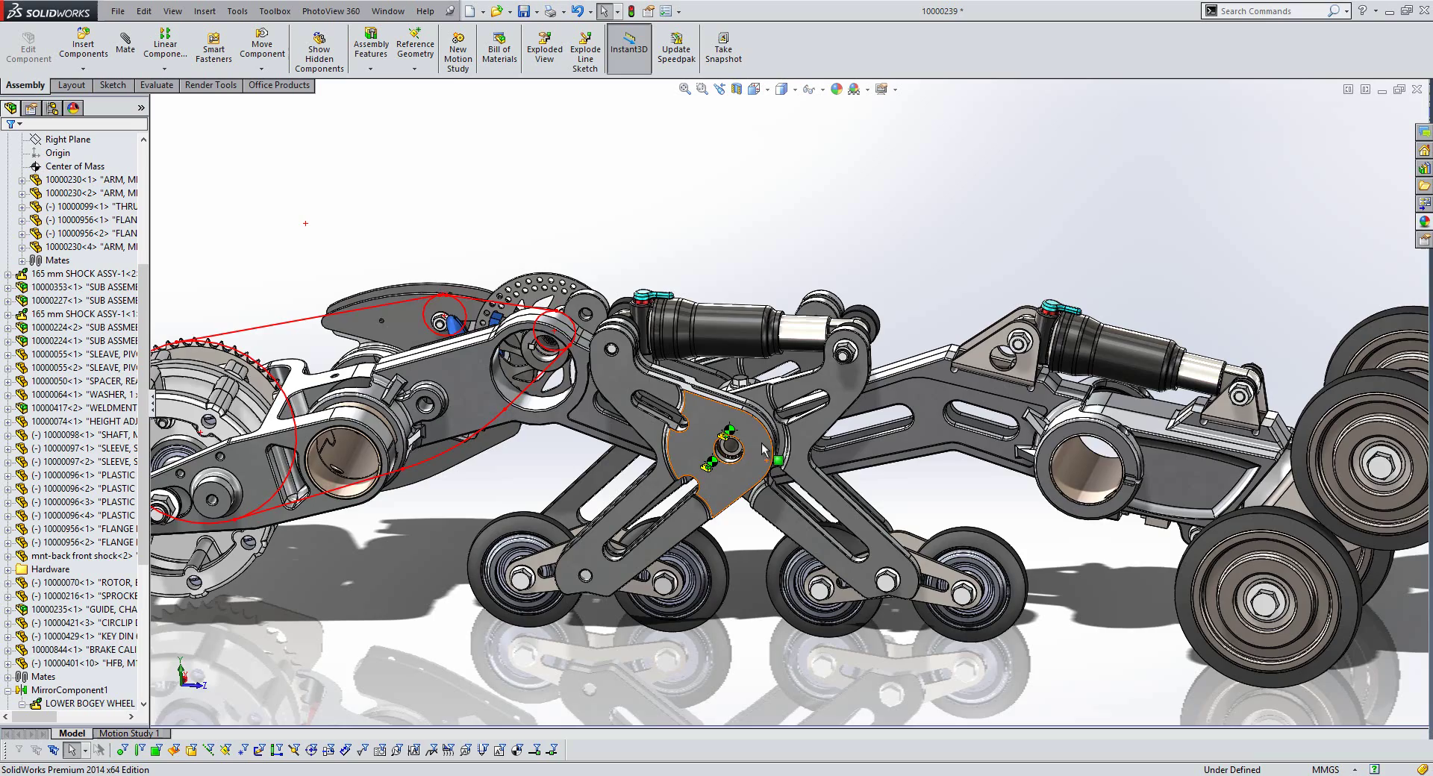
Examine the shifted center of mass and the alignment of the mirrored arms, face-on at the added arm and from above
{"action": "middle_click_drag", "start_coordinate": [706, 330], "coordinate": [676, 398]}
{"action": "scroll", "coordinate": [674, 396], "scroll_direction": "down", "scroll_amount": 3}
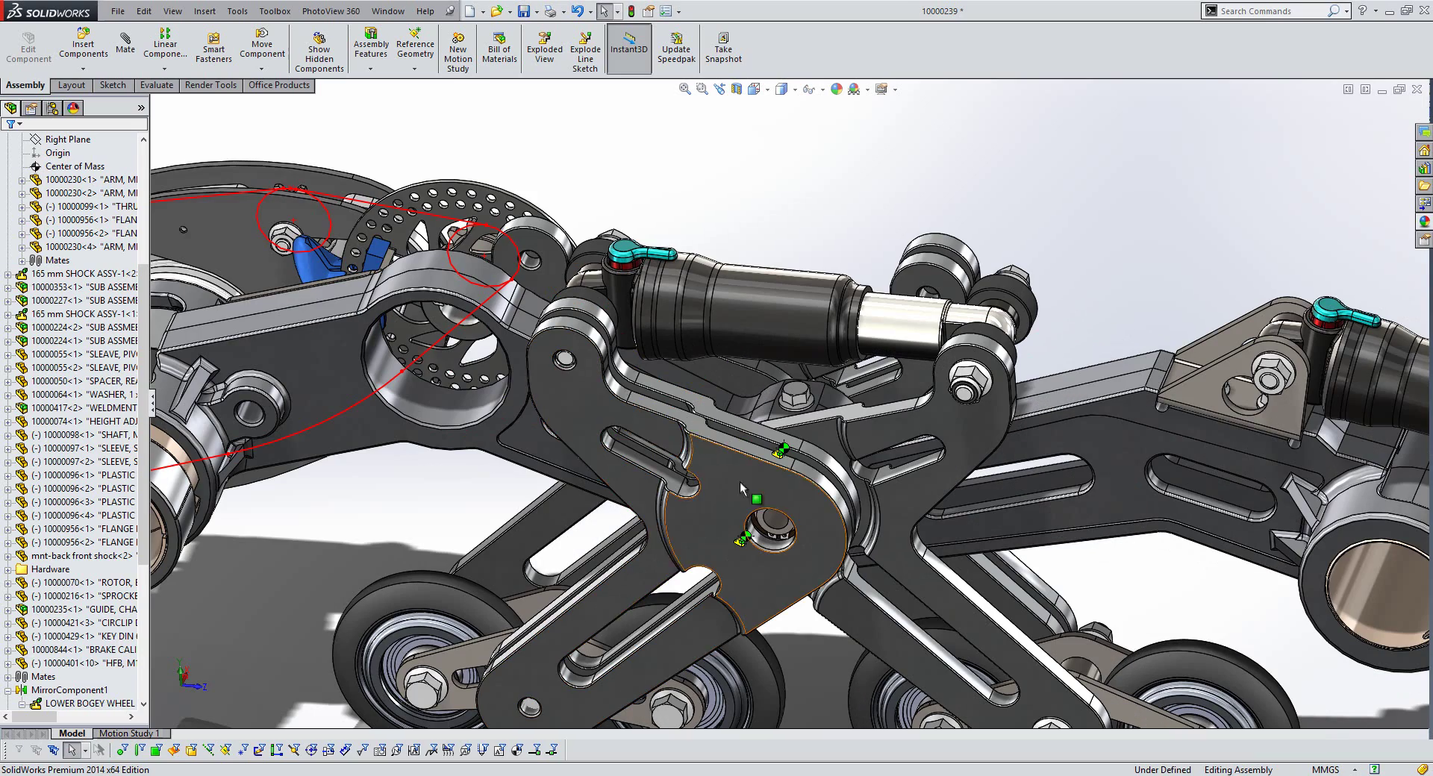
{"action": "left_click", "coordinate": [737, 505]}
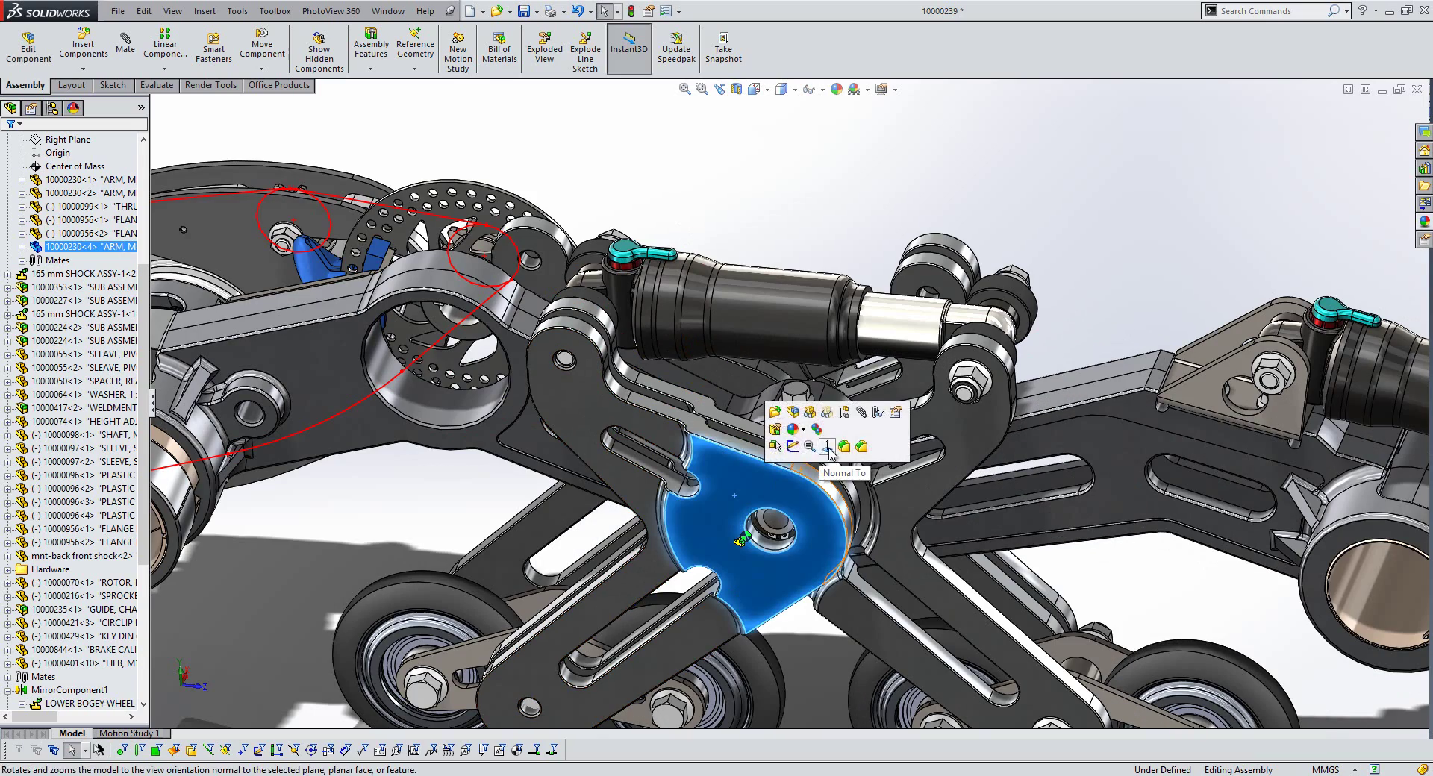
{"action": "left_click", "coordinate": [830, 456]}
{"action": "scroll", "coordinate": [758, 401], "scroll_direction": "down", "scroll_amount": 1}
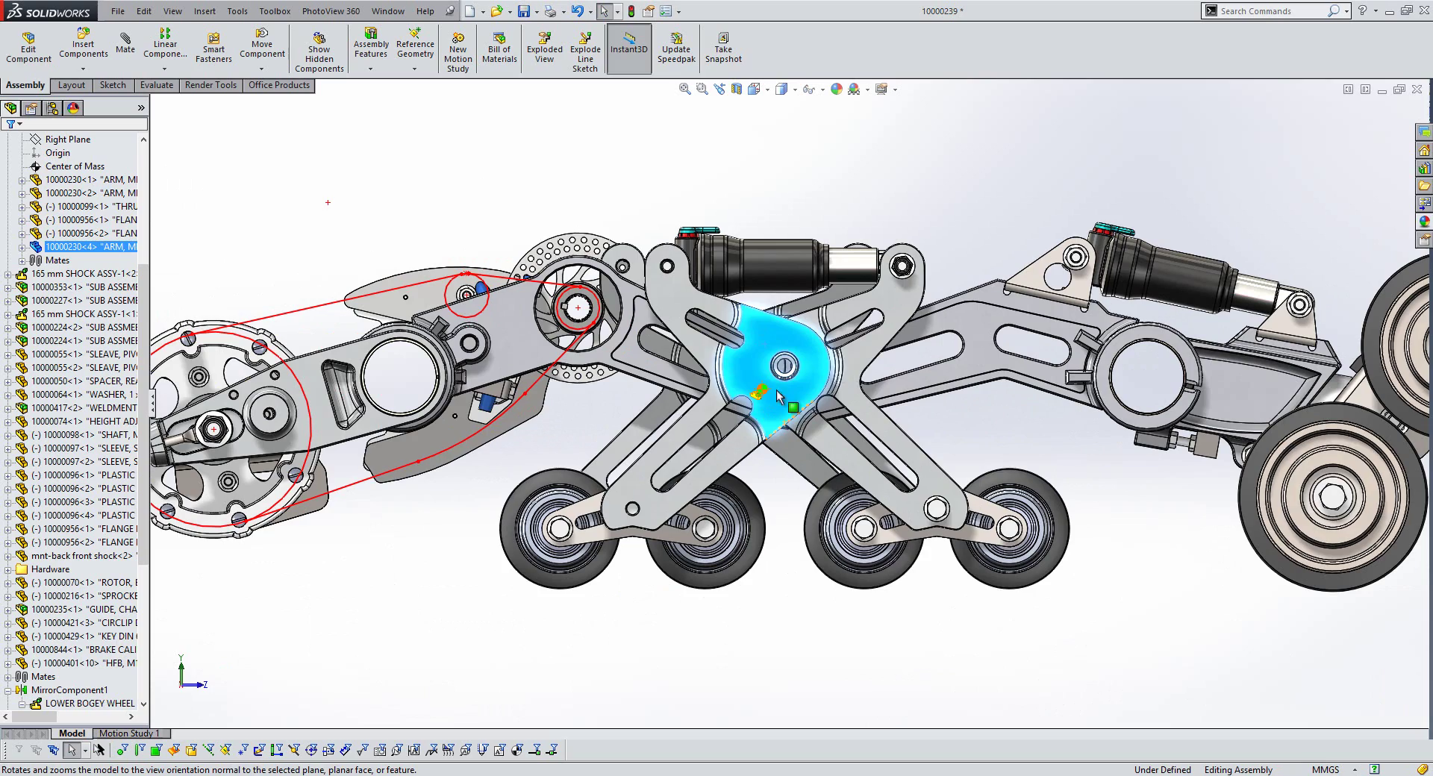
{"action": "left_click", "coordinate": [954, 417]}
{"action": "middle_click_drag", "start_coordinate": [811, 239], "coordinate": [642, 247]}
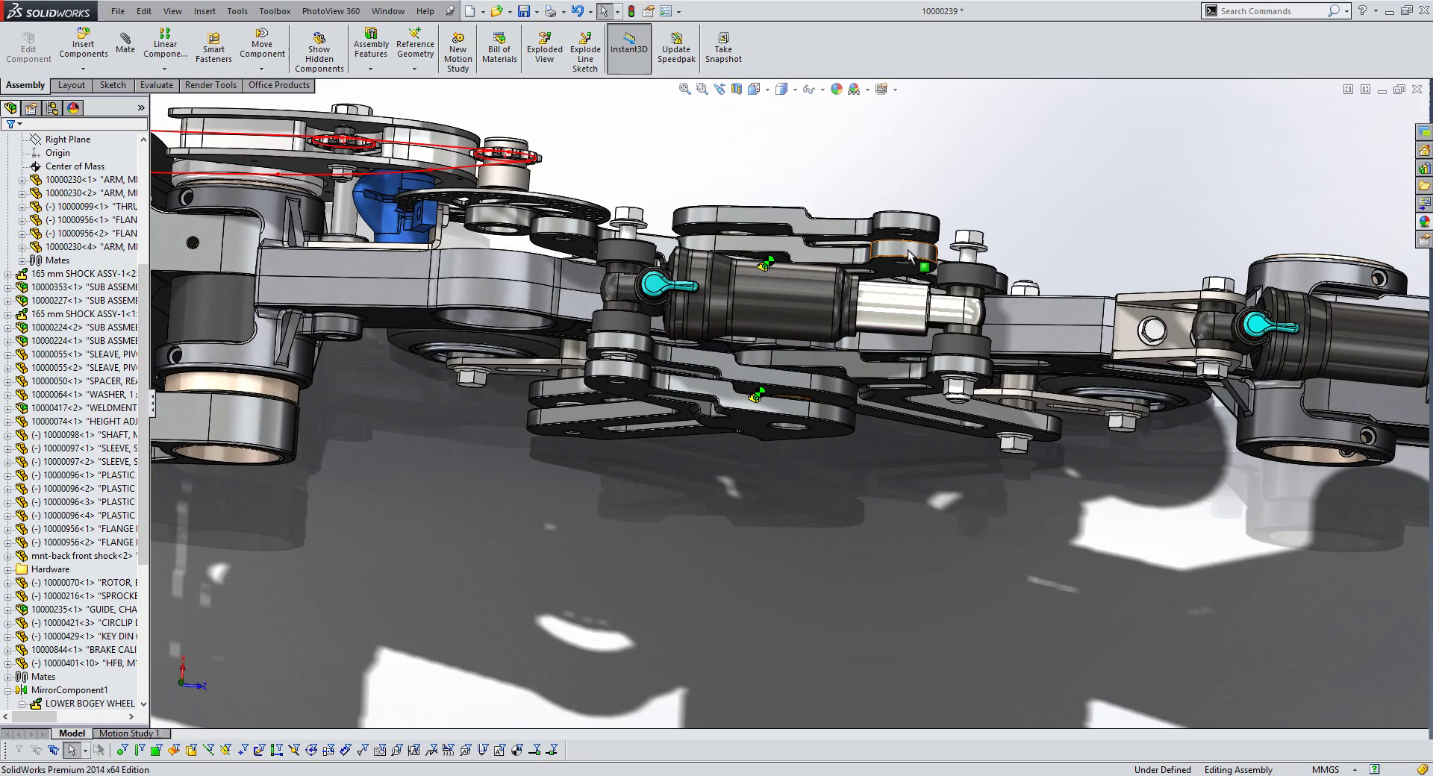
{"action": "scroll", "coordinate": [794, 263], "scroll_direction": "up", "scroll_amount": 1}
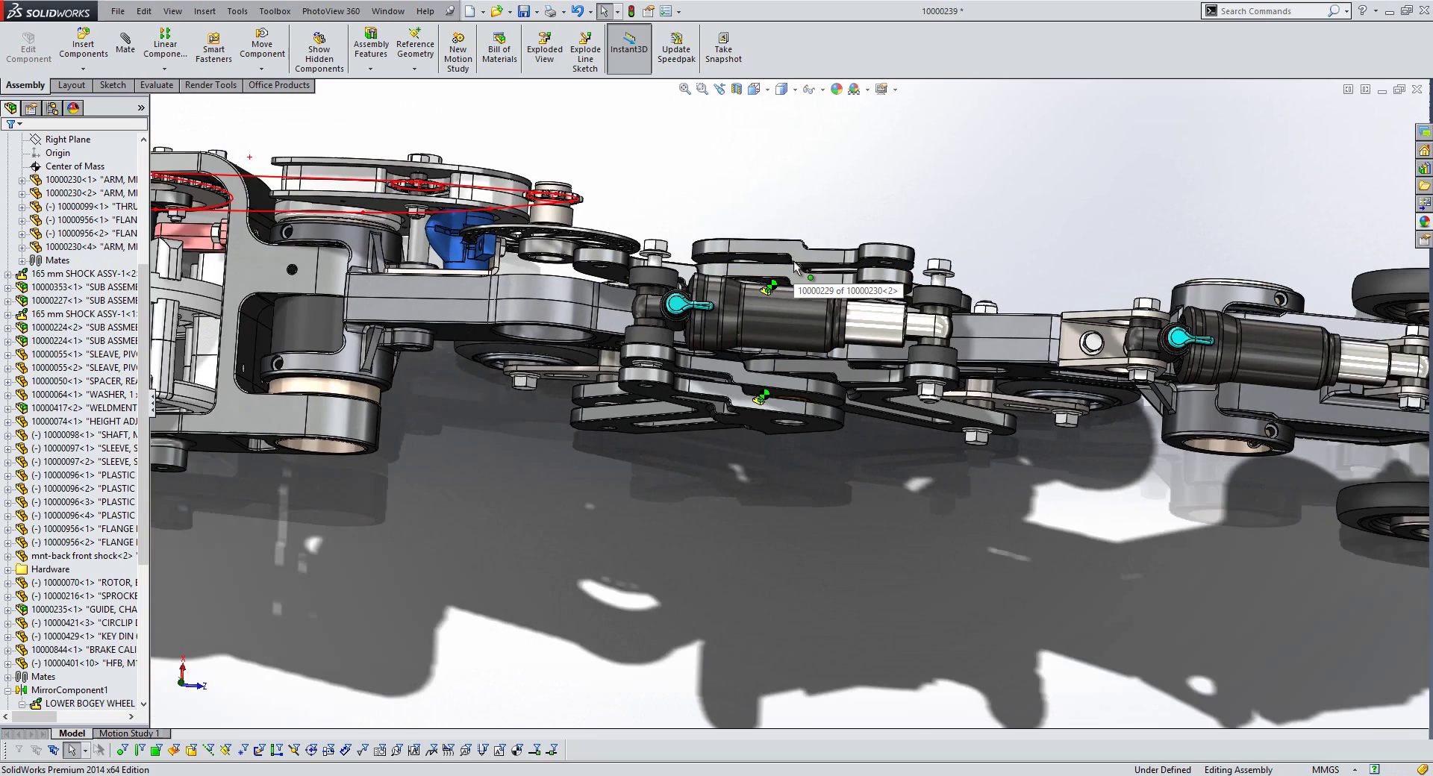
{"action": "scroll", "coordinate": [789, 441], "scroll_direction": "up", "scroll_amount": 3}
{"action": "middle_click_drag", "start_coordinate": [806, 456], "coordinate": [792, 340]}
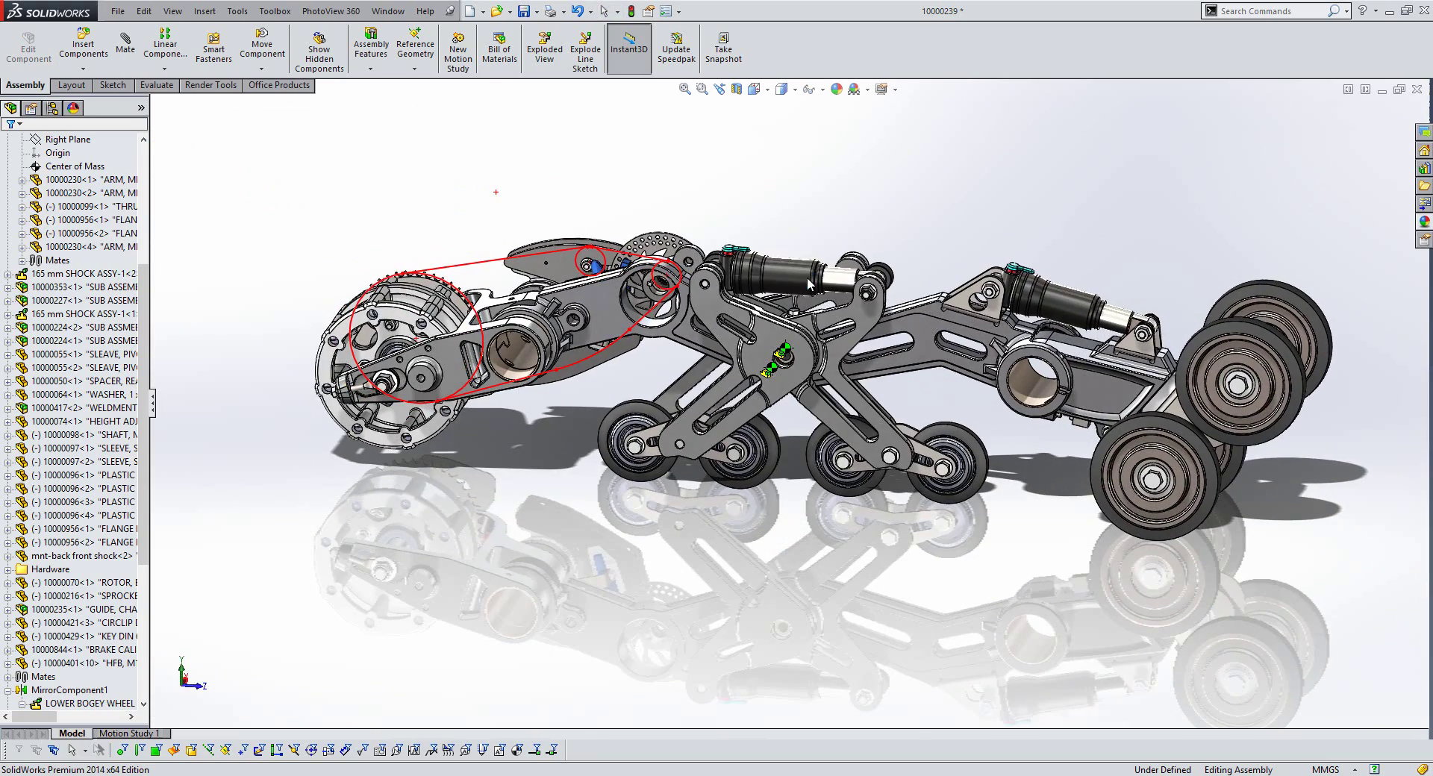
Edit the MirrorComponent1 feature, changing the mirror type of the LOWER BOGEY WHEEL PIVOT subassembly to bounding box center, and accept it
{"action": "scroll", "coordinate": [112, 517], "scroll_direction": "down", "scroll_amount": 6}
{"action": "left_click", "coordinate": [83, 462]}
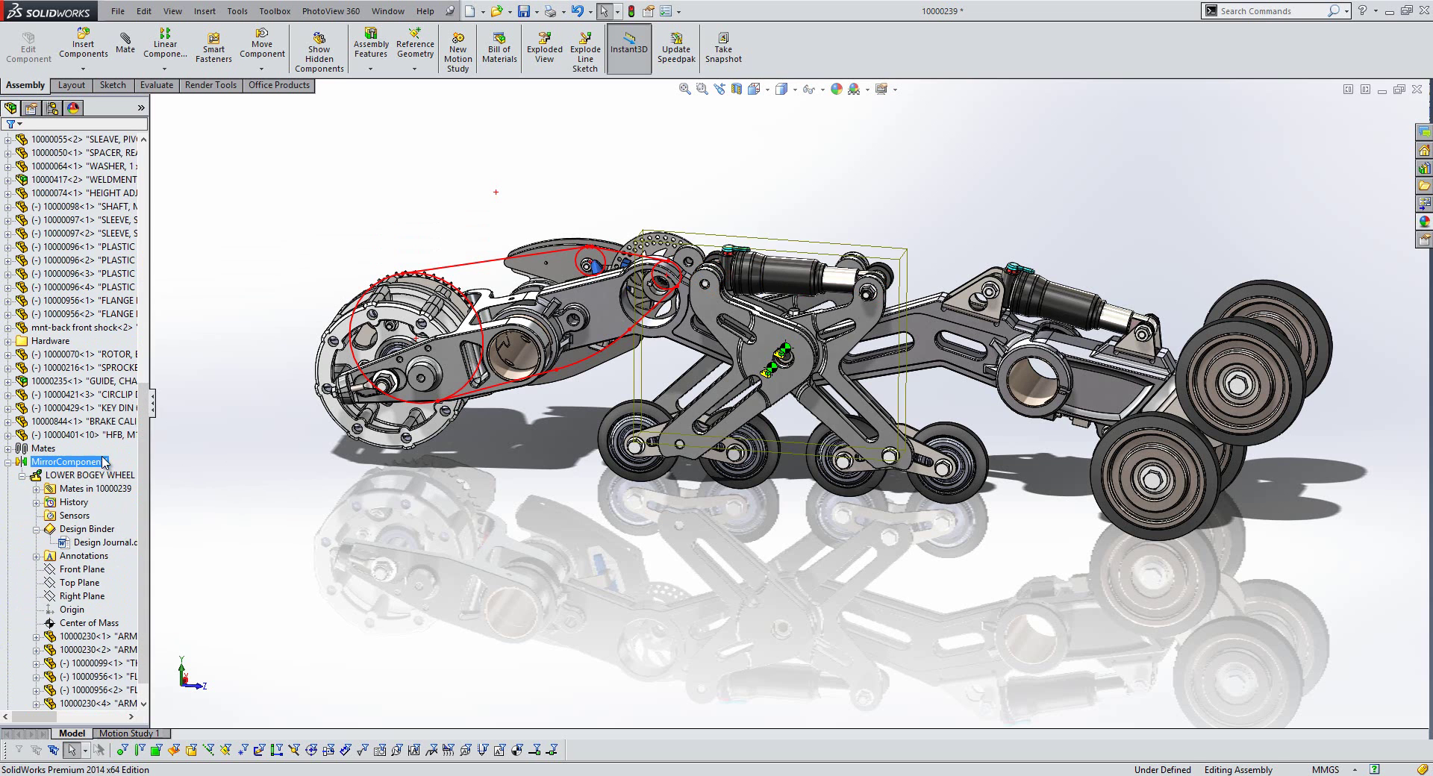
{"action": "left_click", "coordinate": [115, 421]}
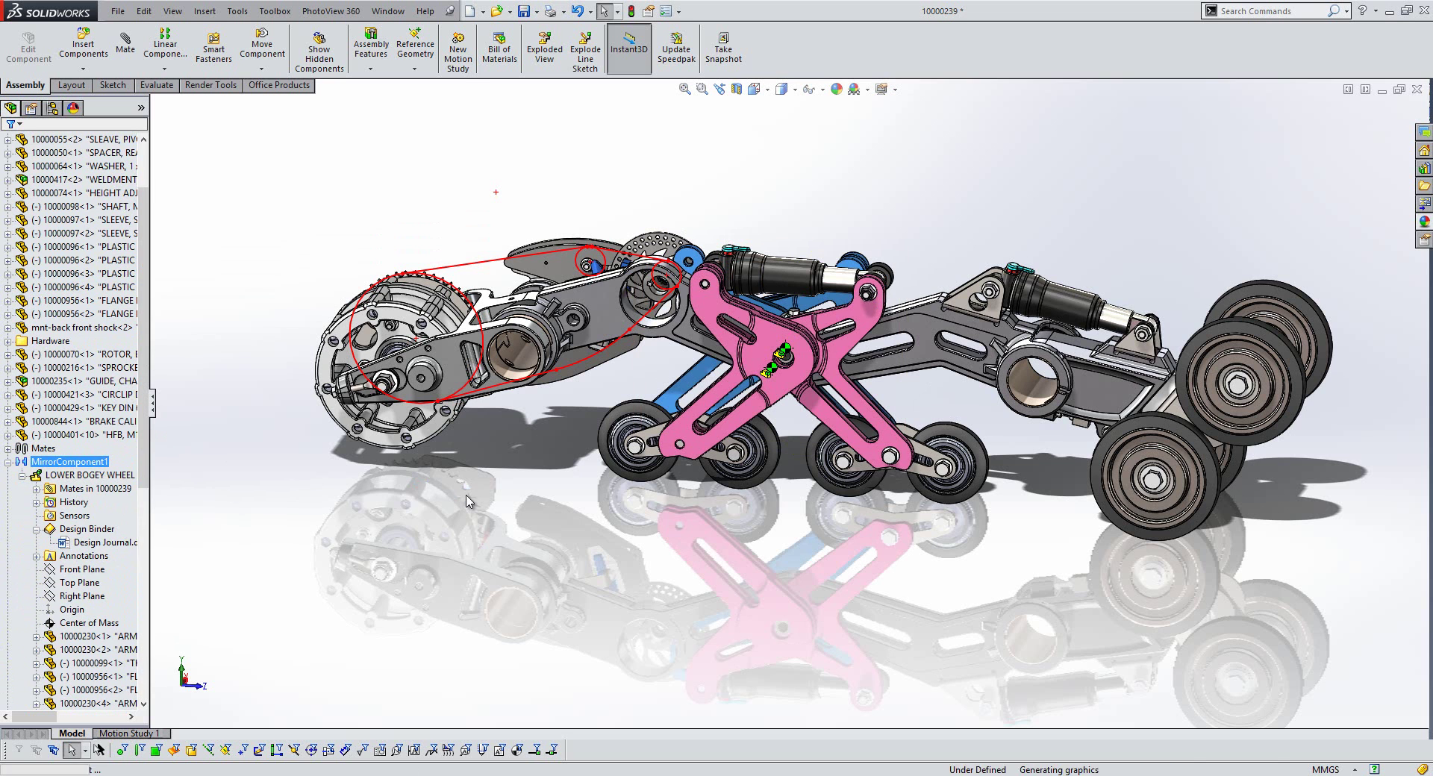
{"action": "left_click", "coordinate": [139, 148]}
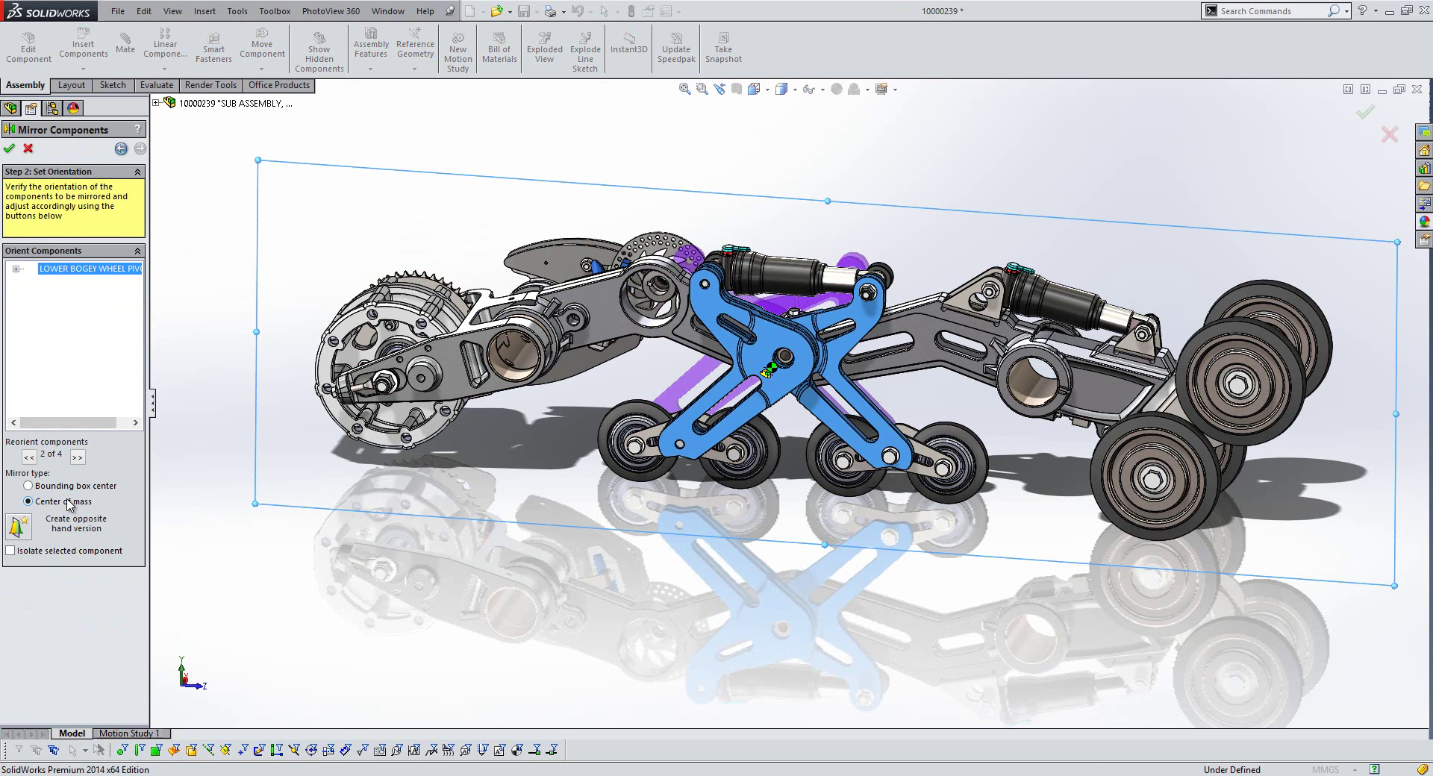
{"action": "left_click", "coordinate": [47, 486]}
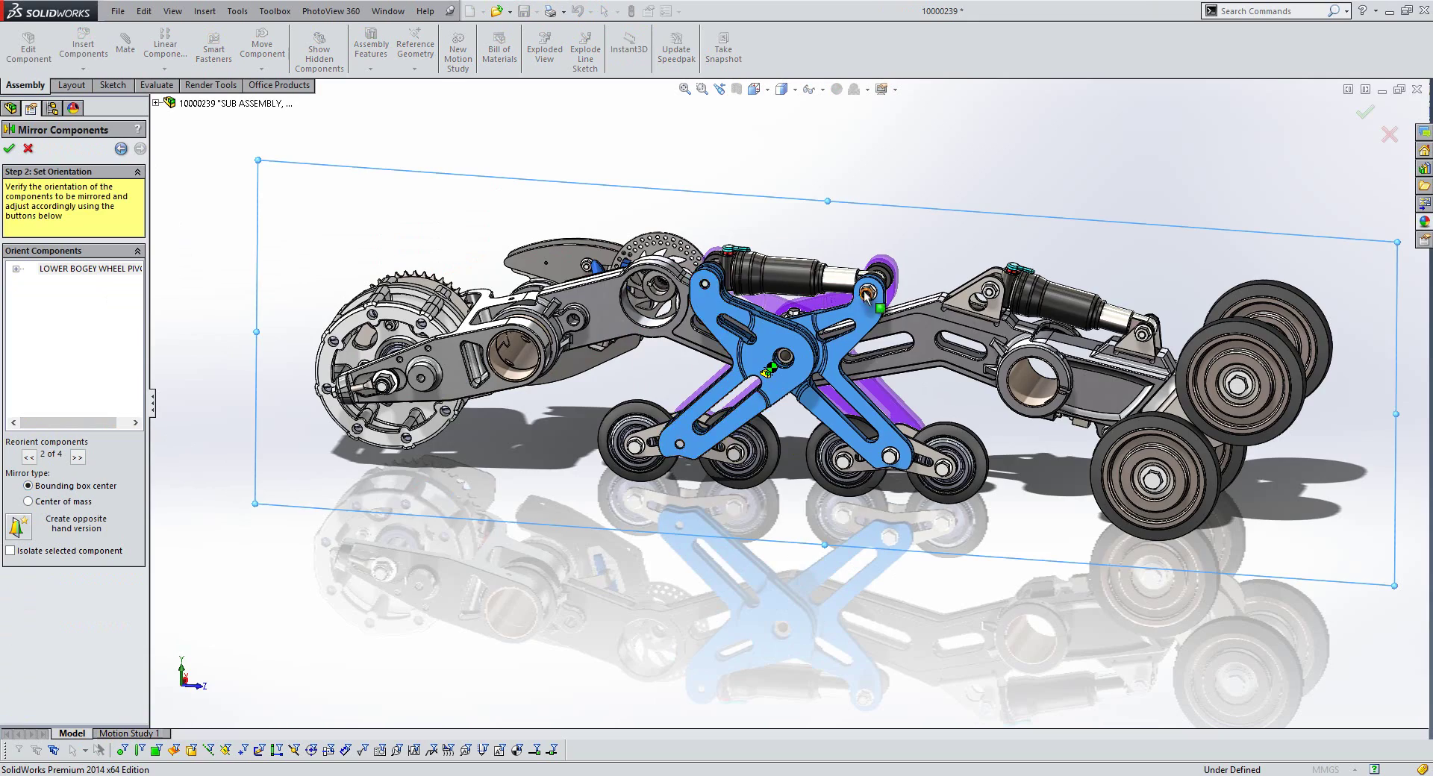
{"action": "scroll", "coordinate": [791, 328], "scroll_direction": "up", "scroll_amount": 2}
{"action": "scroll", "coordinate": [809, 311], "scroll_direction": "up", "scroll_amount": 3}
{"action": "mouse_move", "coordinate": [808, 310]}
{"action": "middle_mouse_down"}
{"action": "mouse_move", "coordinate": [798, 411]}
{"action": "mouse_move", "coordinate": [804, 323]}
{"action": "middle_mouse_up"}
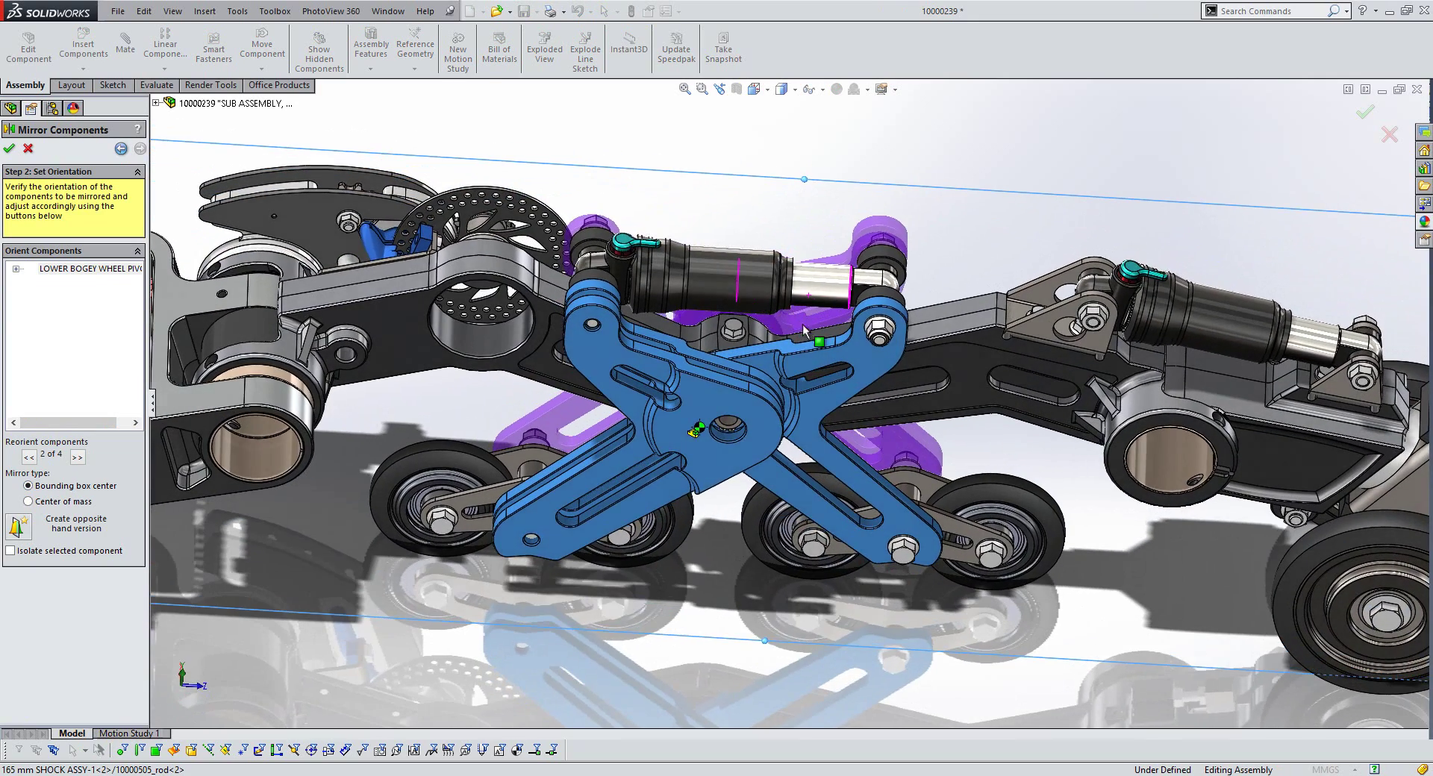
{"action": "left_click", "coordinate": [9, 147]}
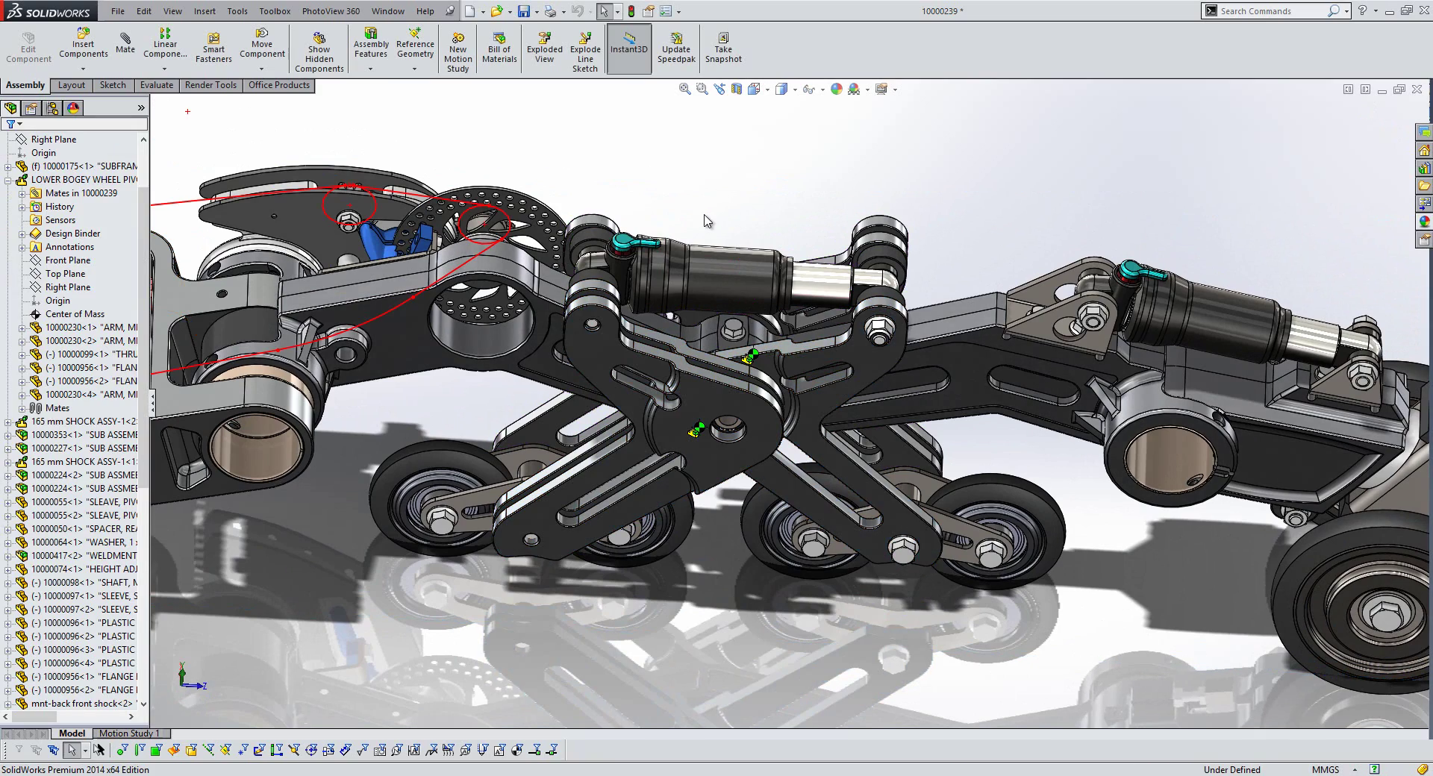
Check the mirrored arms' alignment face-on at the hub, then suppress arm 10000230<4> in the LOWER BOGEY WHEEL PIVOT subassembly
{"action": "middle_click_drag", "start_coordinate": [738, 461], "coordinate": [715, 365]}
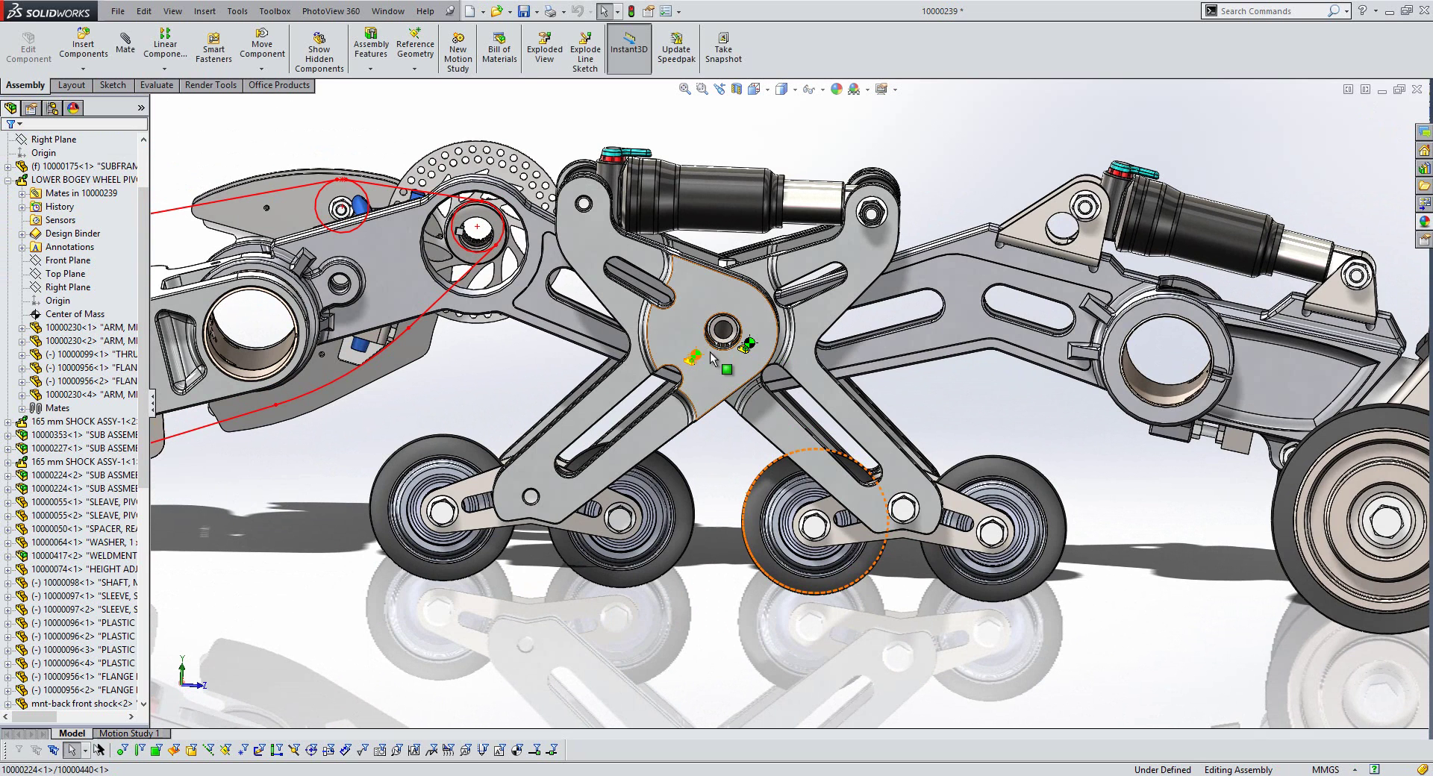
{"action": "left_click", "coordinate": [54, 398]}
{"action": "left_click", "coordinate": [82, 381], "text": "ctrl"}
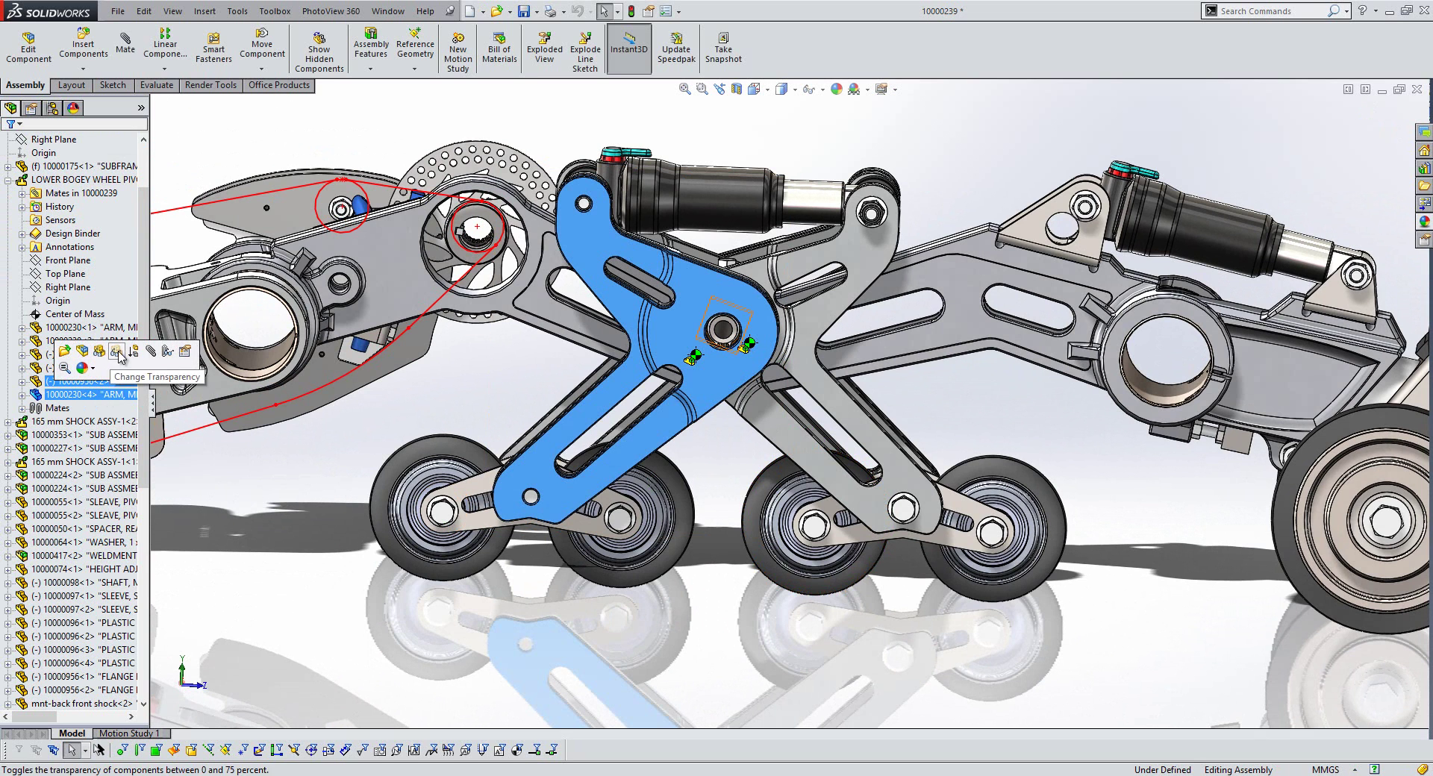
{"action": "left_click", "coordinate": [138, 359]}
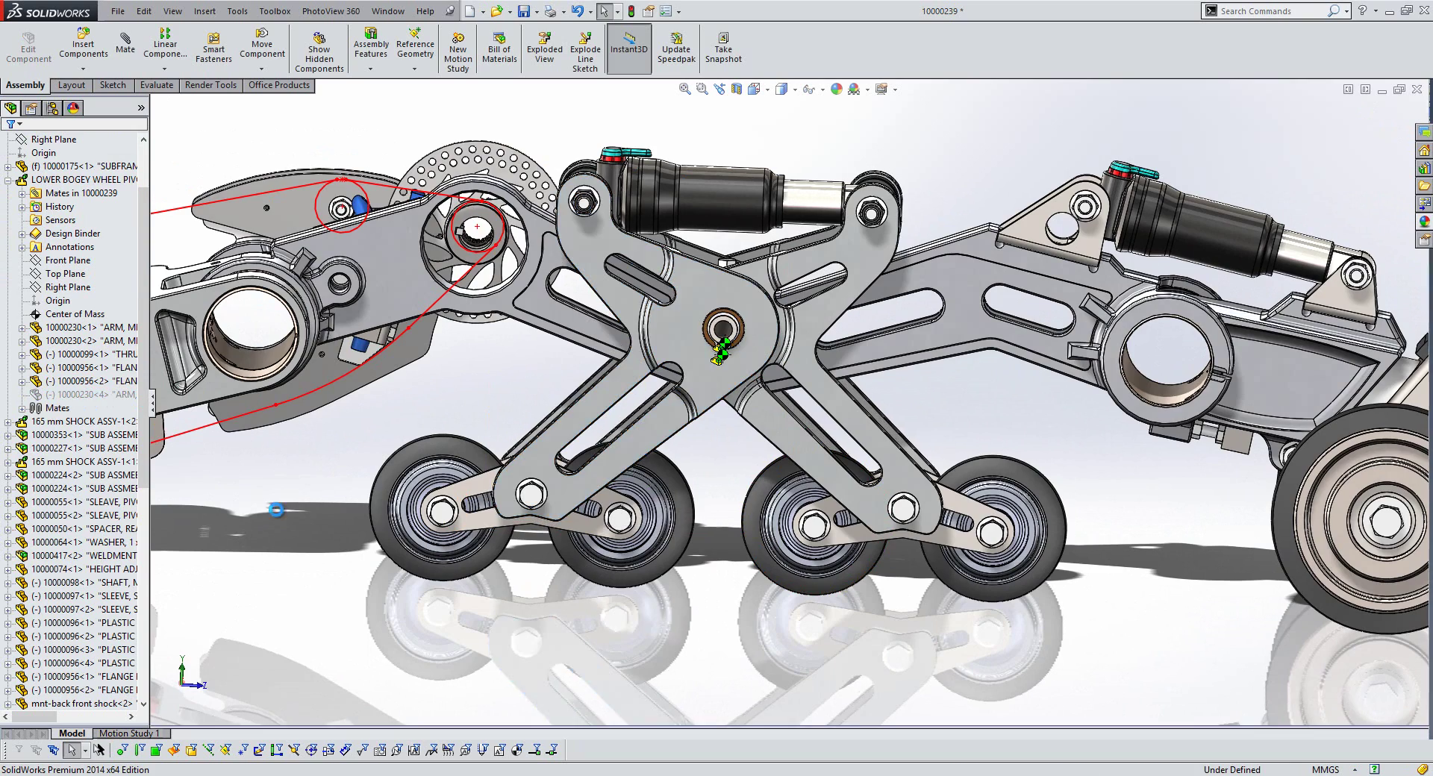
Select the small components by size using a reduced percent of assembly size, and review the commands available for the selection without applying any
{"action": "key", "text": "f"}
{"action": "middle_click_drag", "start_coordinate": [605, 660], "coordinate": [653, 594]}
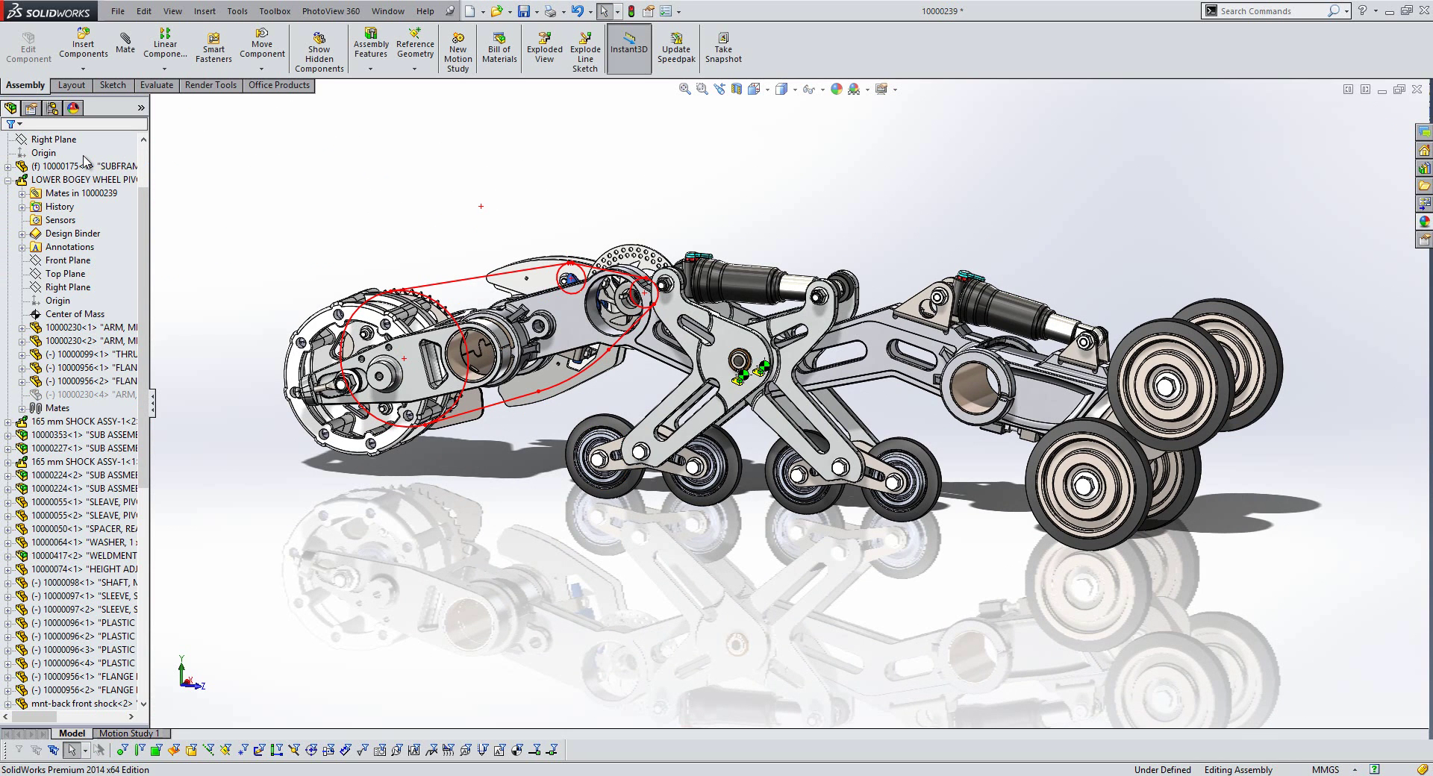
{"action": "left_click", "coordinate": [619, 11]}
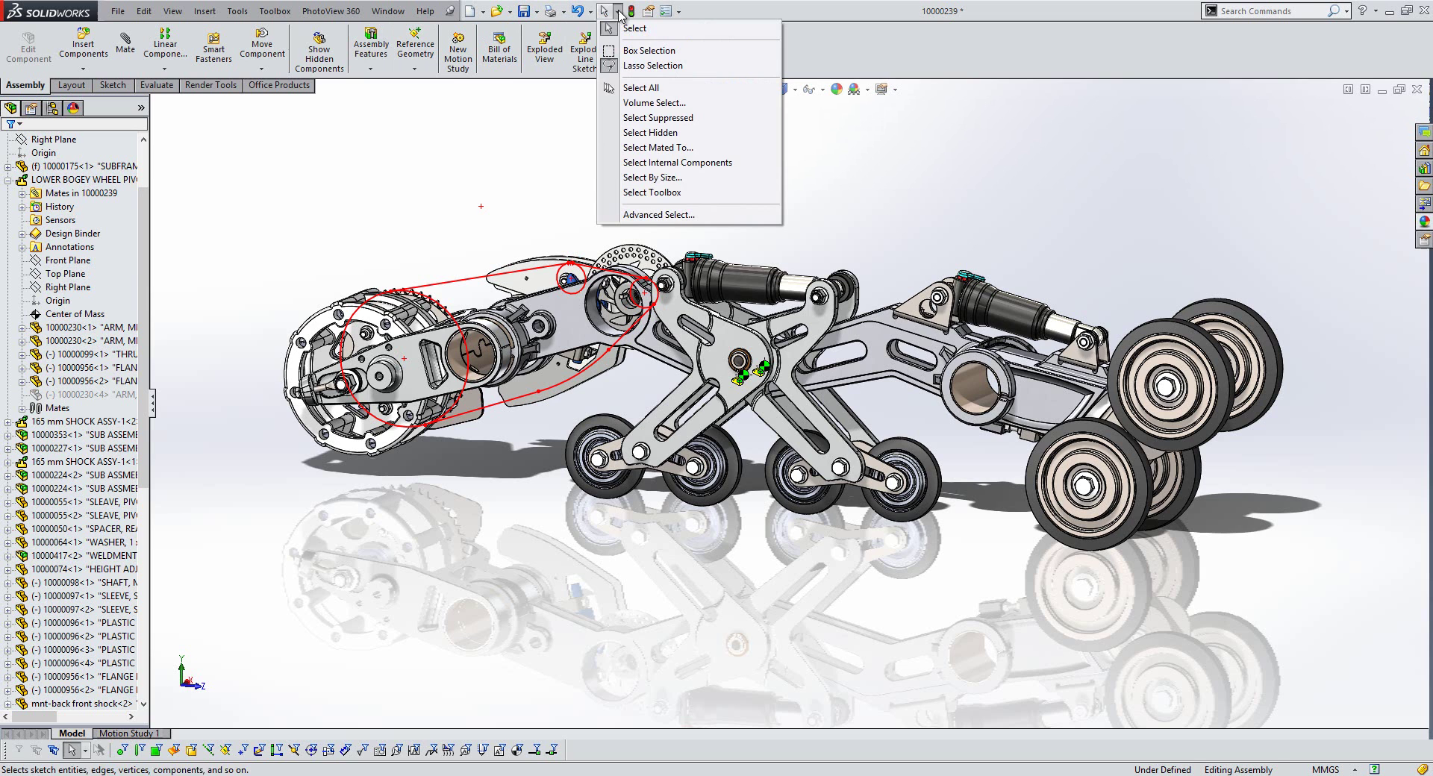
{"action": "left_click", "coordinate": [655, 178]}
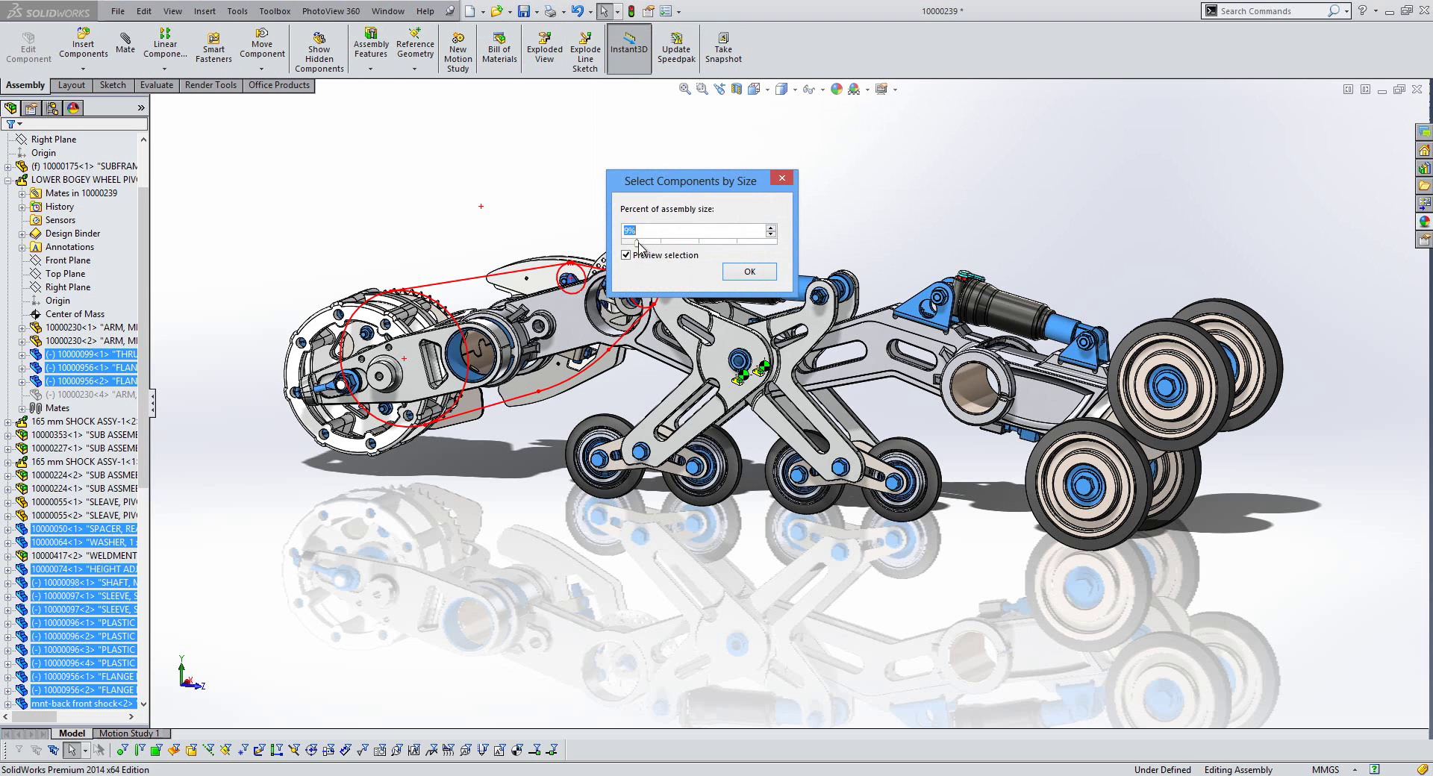
{"action": "mouse_move", "coordinate": [639, 246]}
{"action": "left_mouse_down"}
{"action": "mouse_move", "coordinate": [657, 251]}
{"action": "mouse_move", "coordinate": [634, 251]}
{"action": "left_mouse_up"}
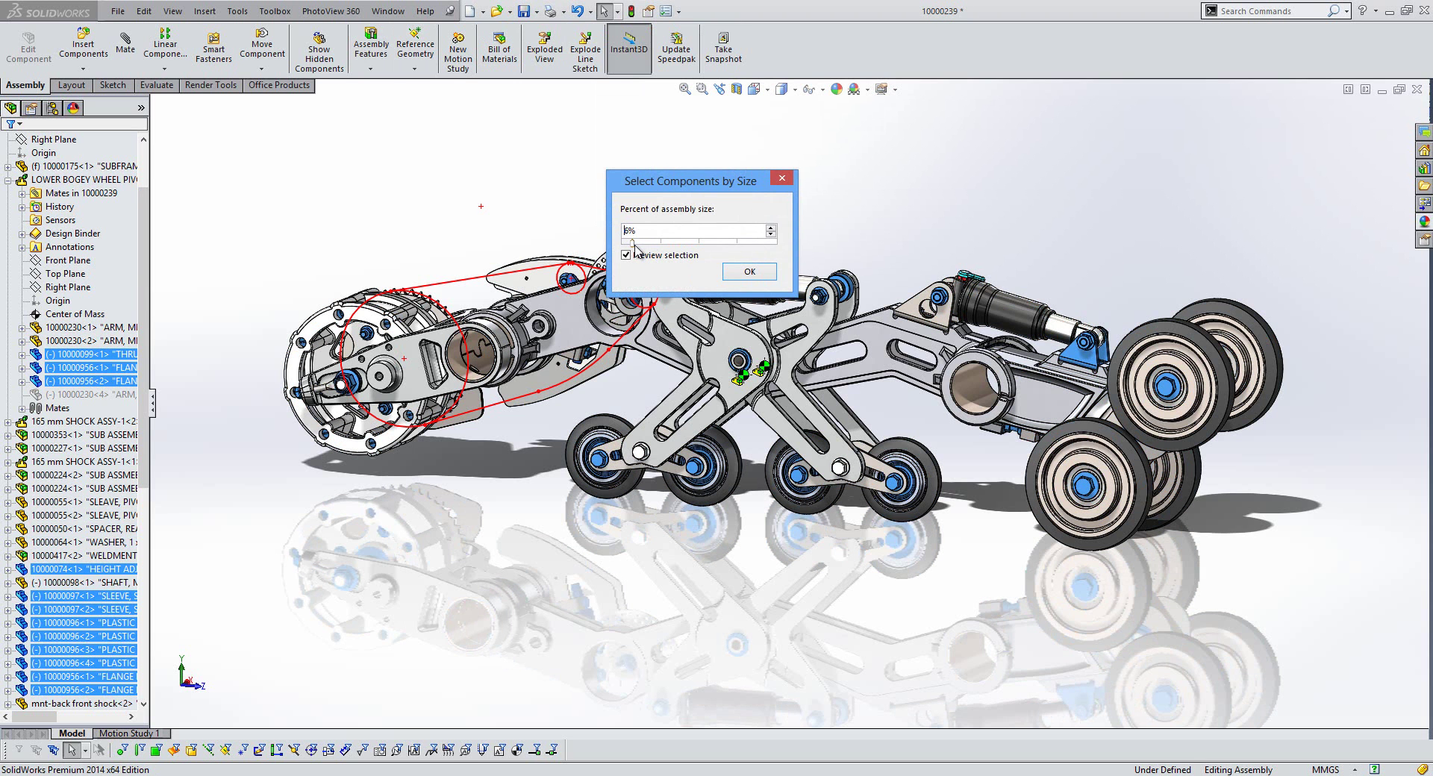
{"action": "left_click", "coordinate": [747, 274]}
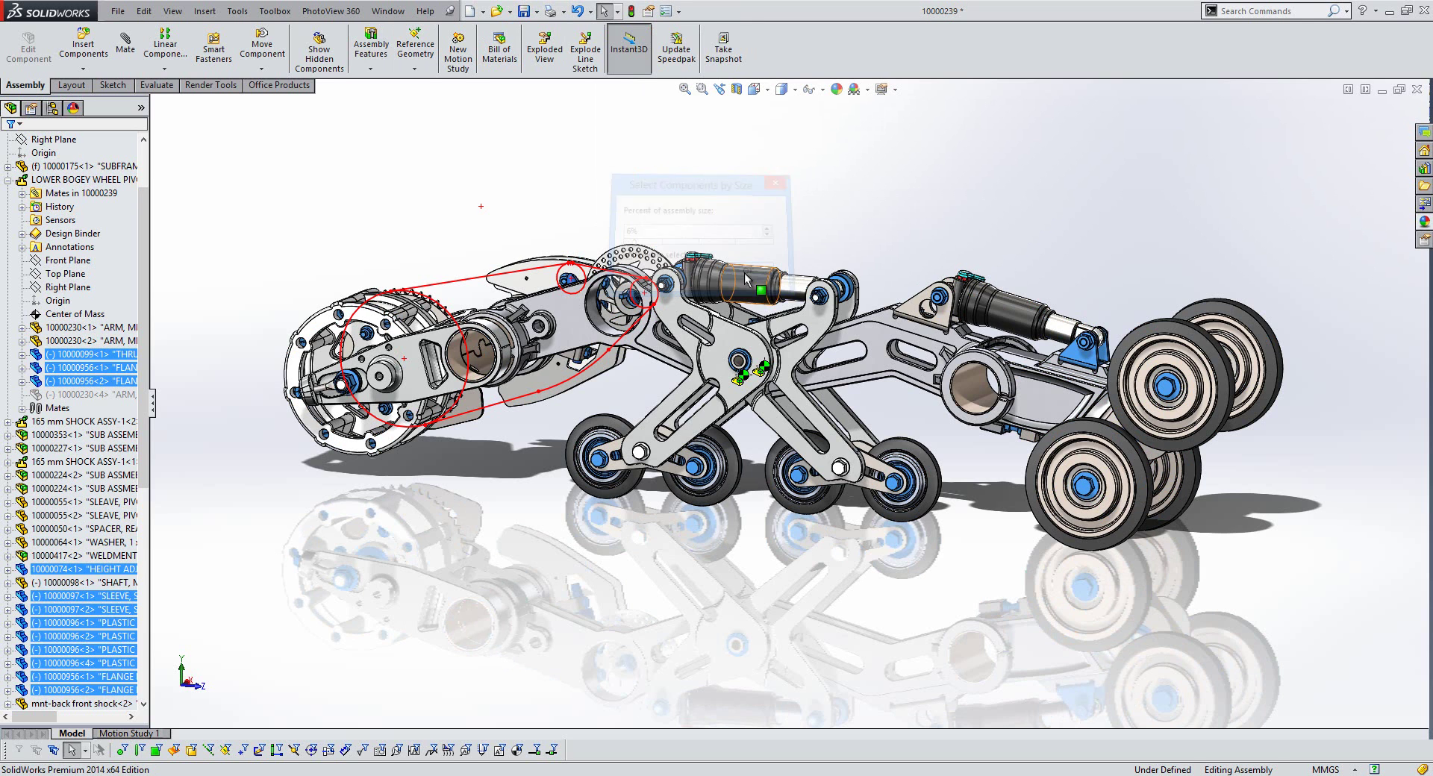
{"action": "right_click", "coordinate": [760, 580]}
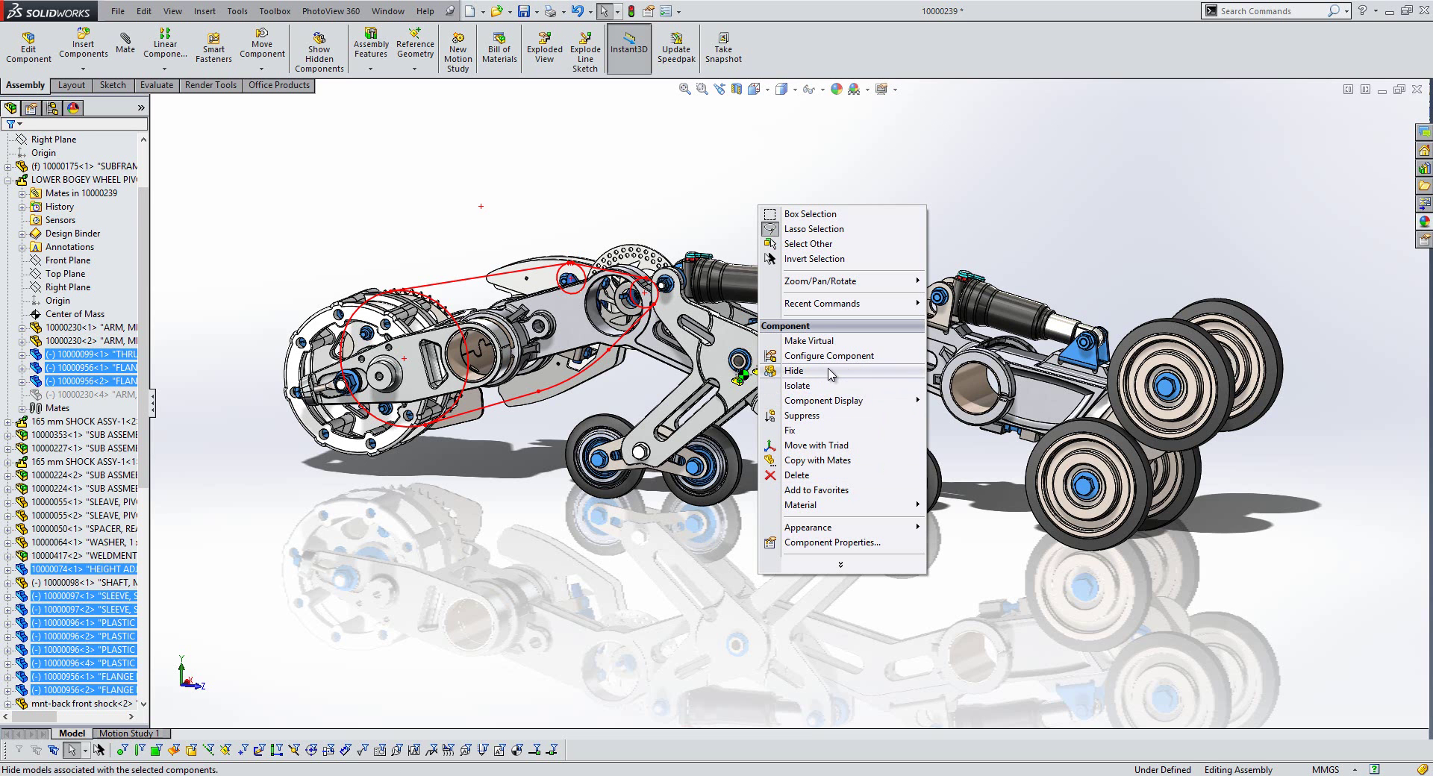
{"action": "left_click", "coordinate": [711, 533]}
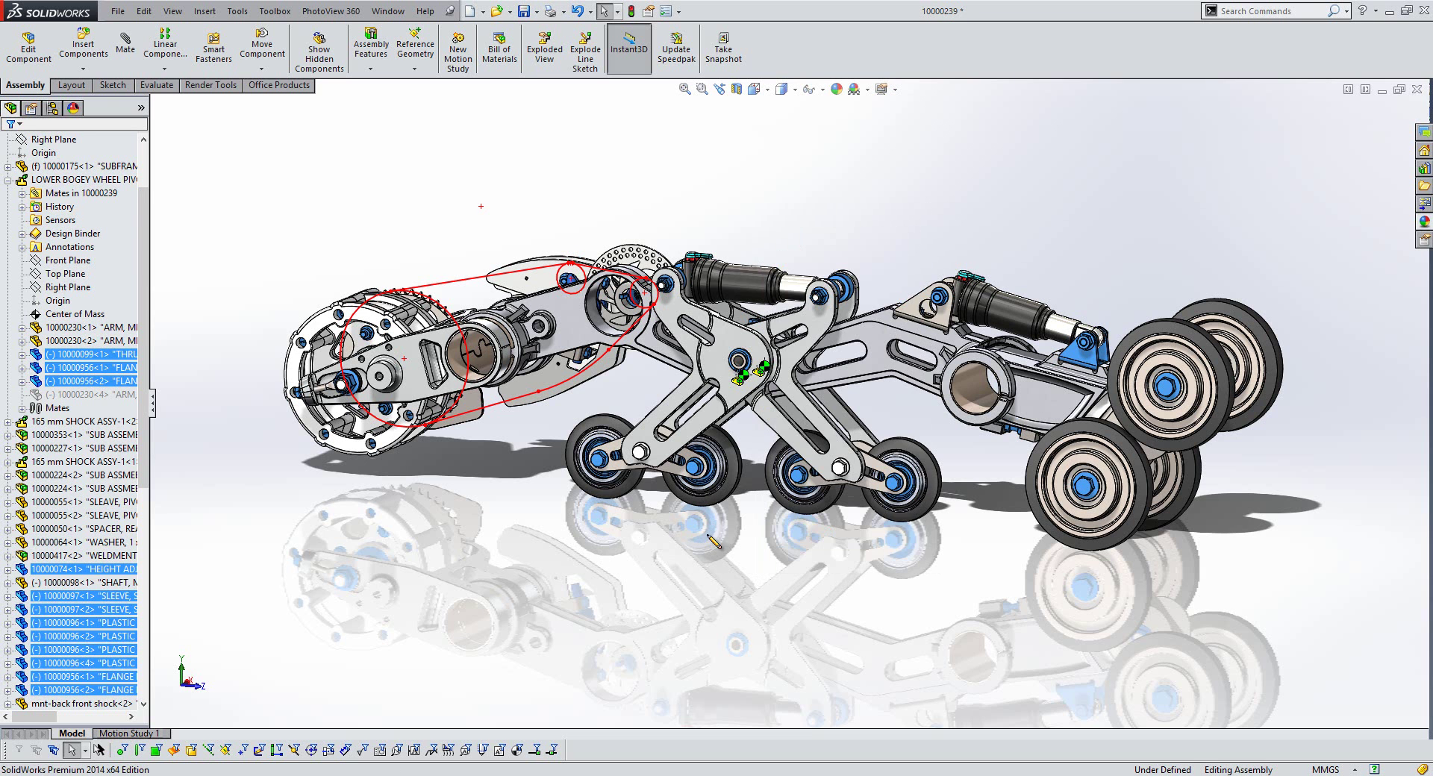
Locate the swing arm 10000178<1> at the drive sprocket in the feature tree from the model, then clear the selection
{"action": "middle_click_drag", "start_coordinate": [864, 597], "coordinate": [891, 493]}
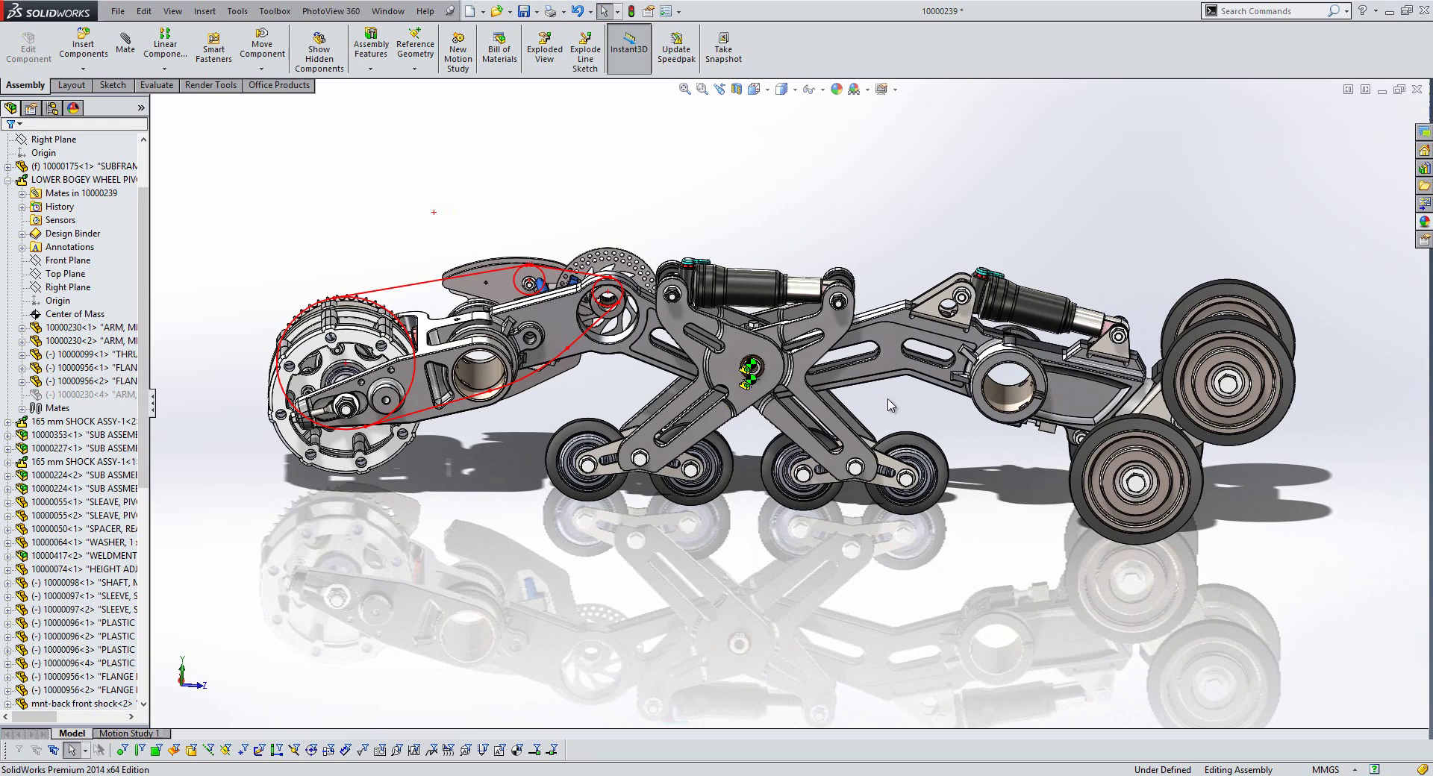
{"action": "middle_click_drag", "start_coordinate": [597, 469], "coordinate": [559, 432]}
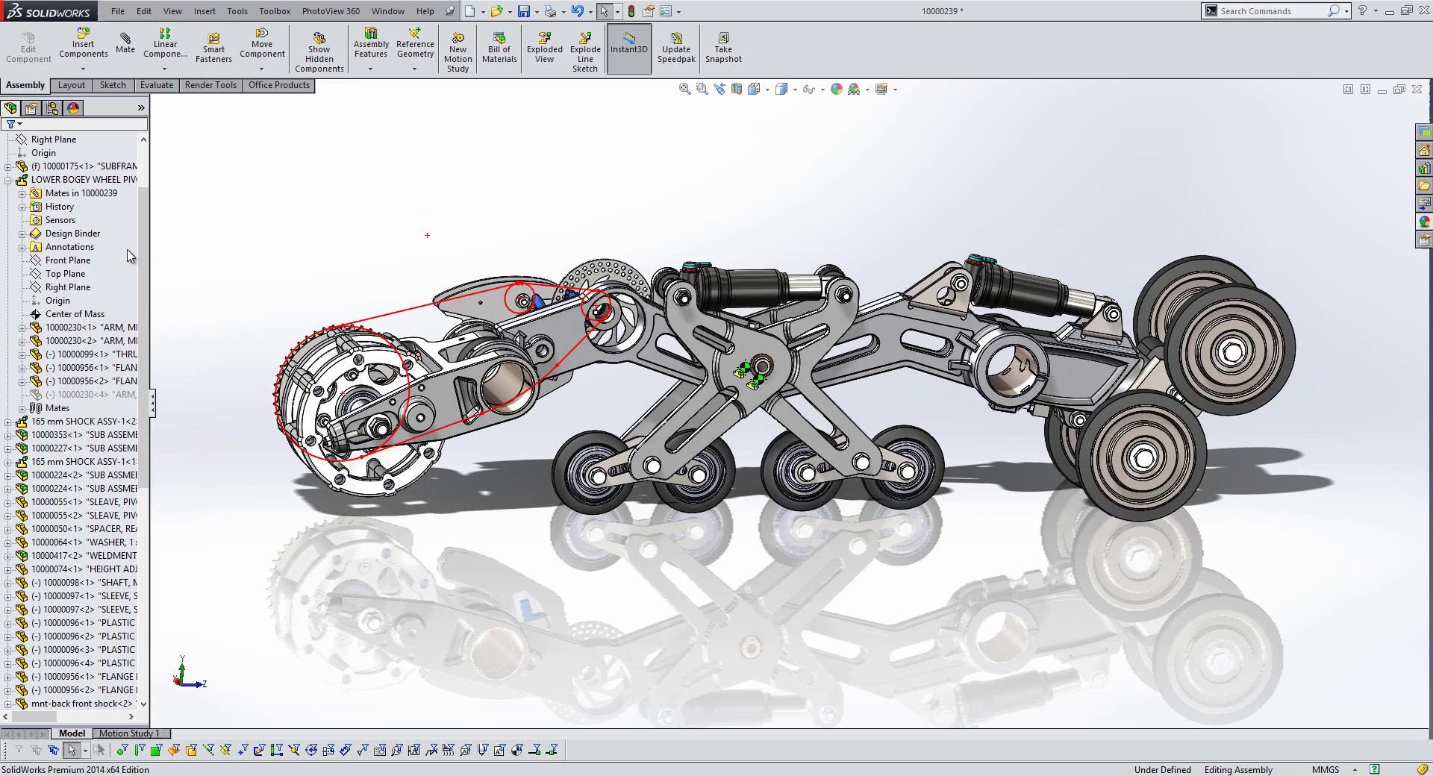
{"action": "left_click_drag", "start_coordinate": [143, 252], "coordinate": [165, 109]}
{"action": "left_click", "coordinate": [55, 180]}
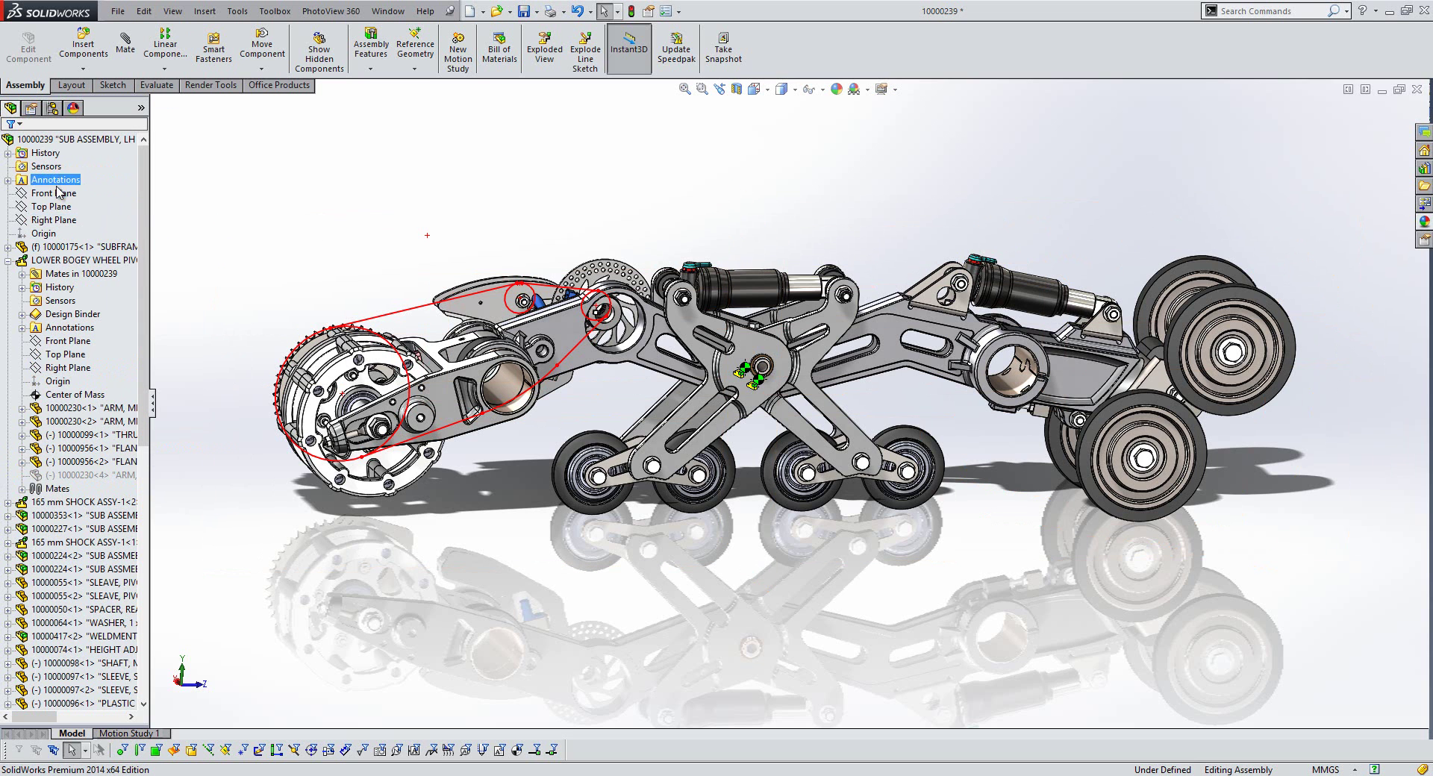
{"action": "key", "text": "Escape"}
{"action": "left_click", "coordinate": [435, 401]}
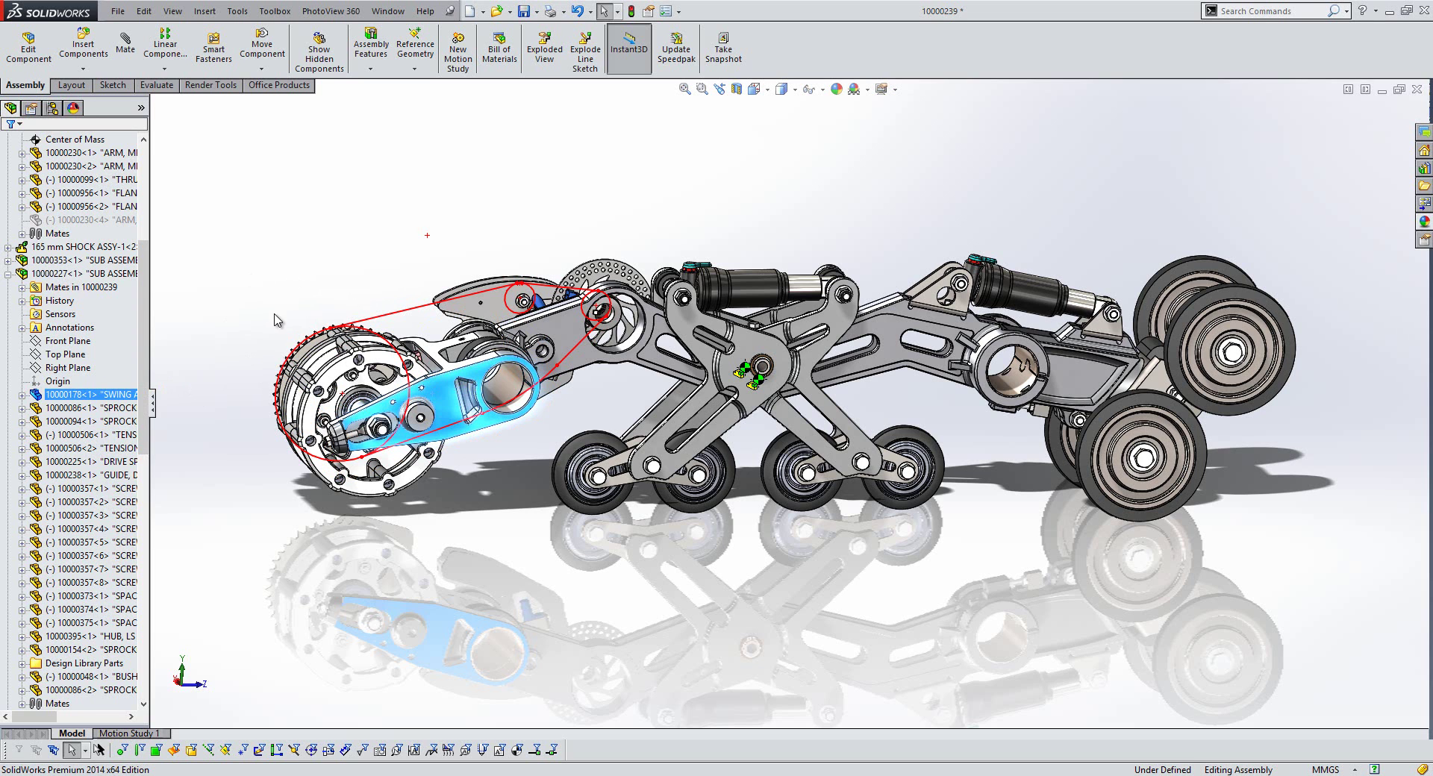
{"action": "left_click", "coordinate": [286, 288]}
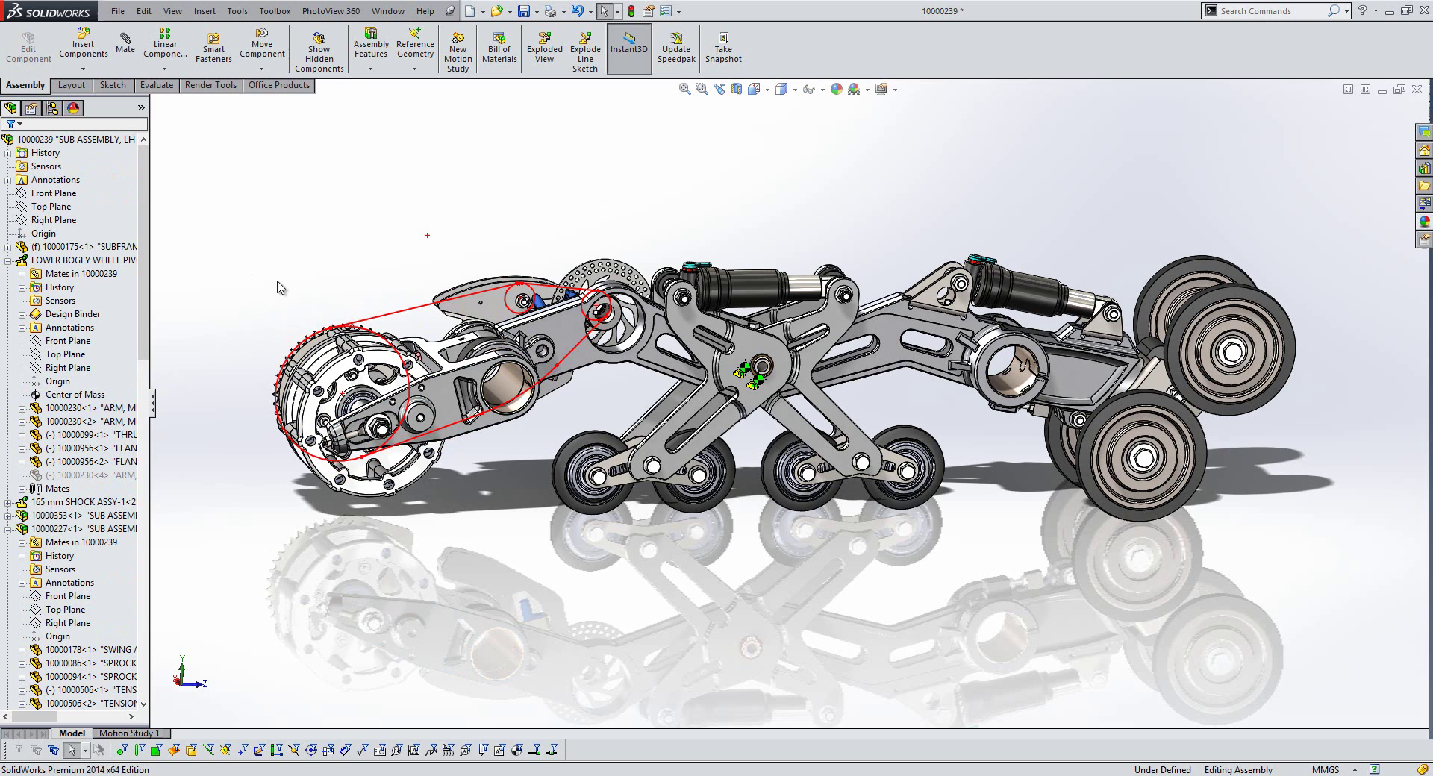
Run AssemblyXpert on the assembly and look up more information about the last rebuild report, then close the help window
{"action": "left_click", "coordinate": [114, 247]}
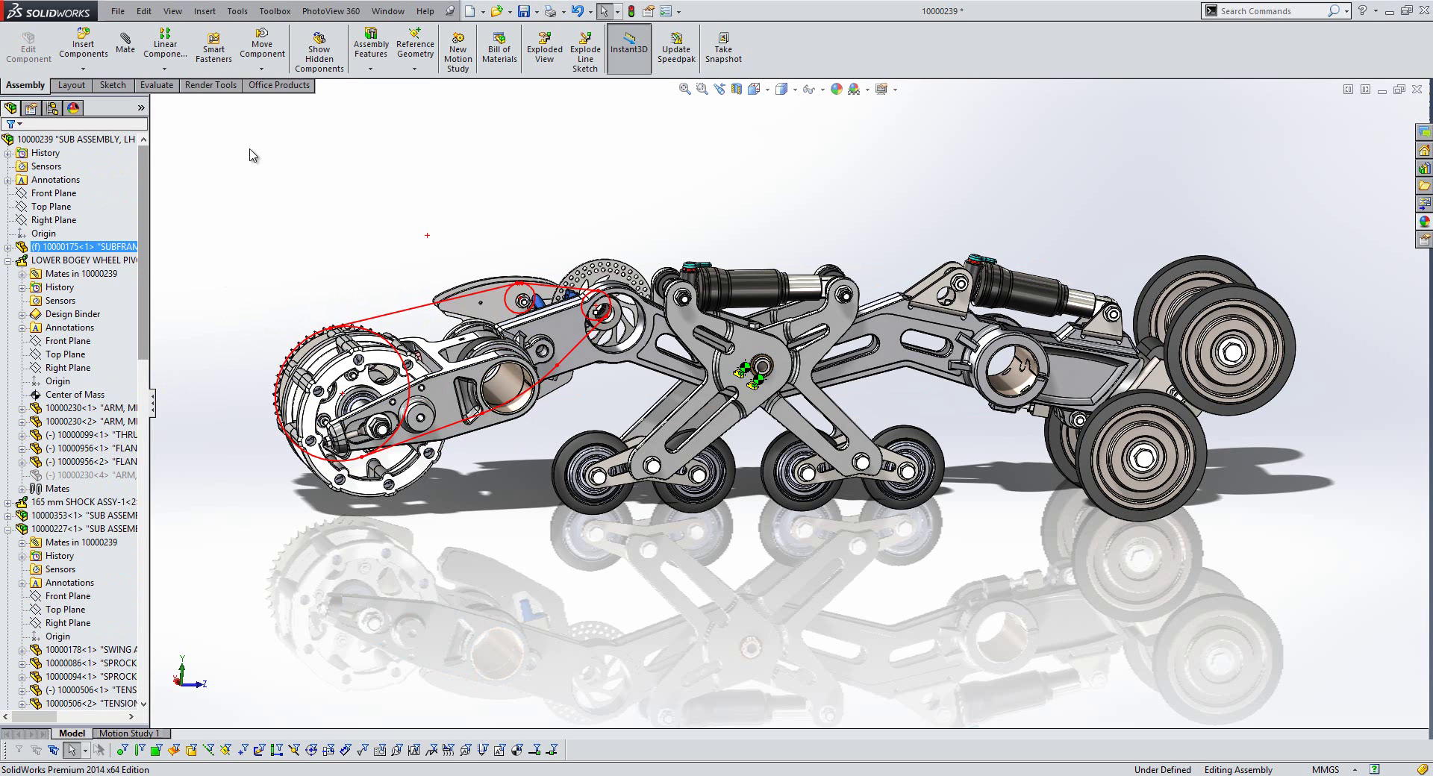
{"action": "left_click", "coordinate": [157, 84]}
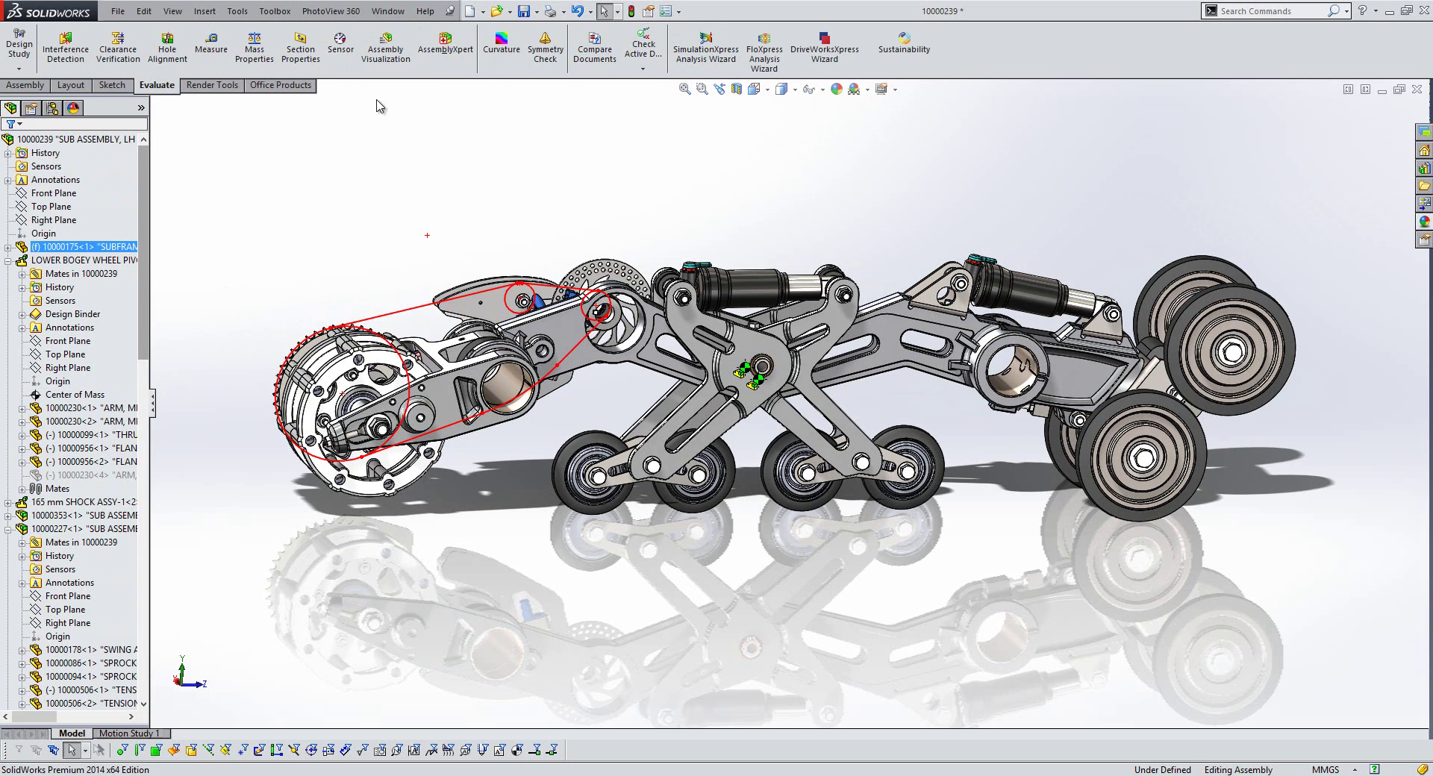
{"action": "left_click", "coordinate": [445, 43]}
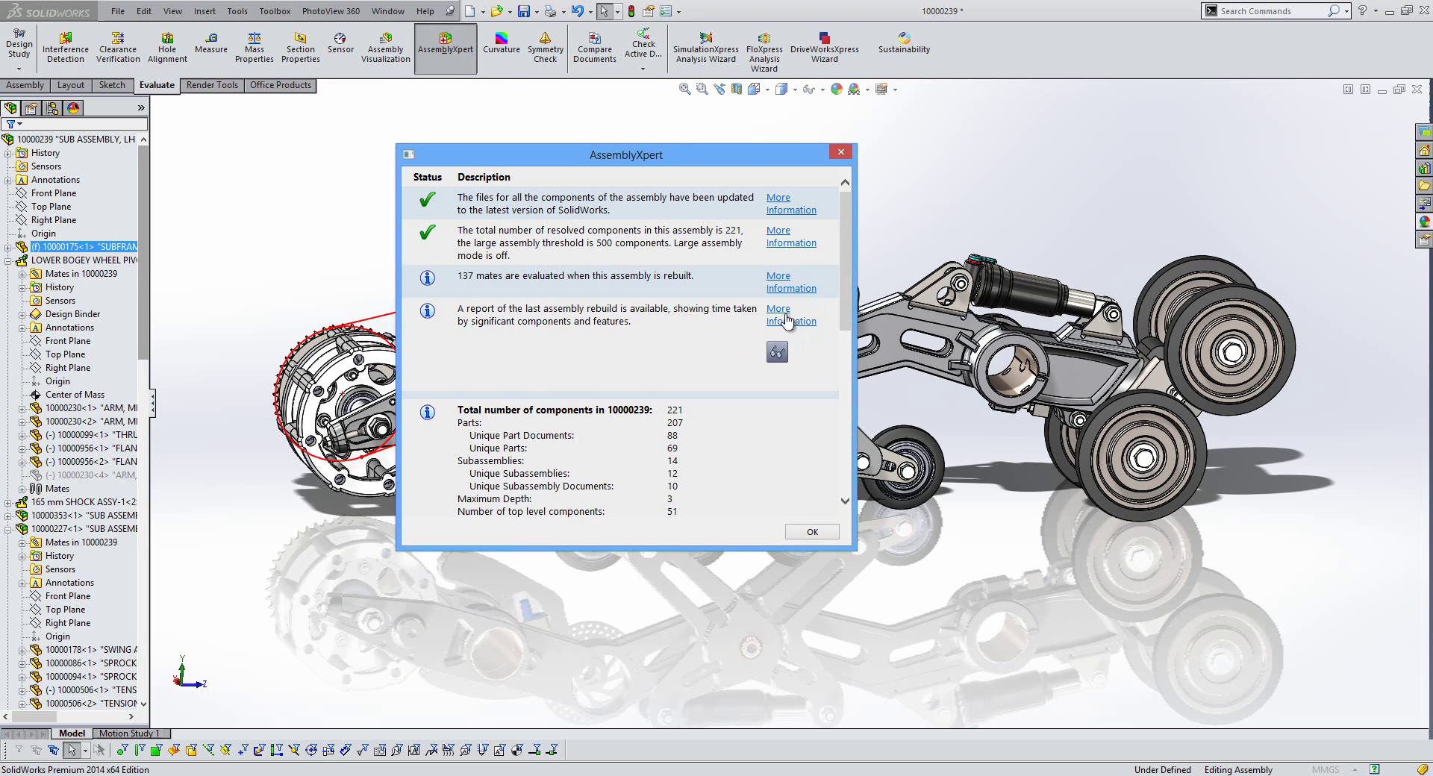
{"action": "left_click", "coordinate": [788, 319]}
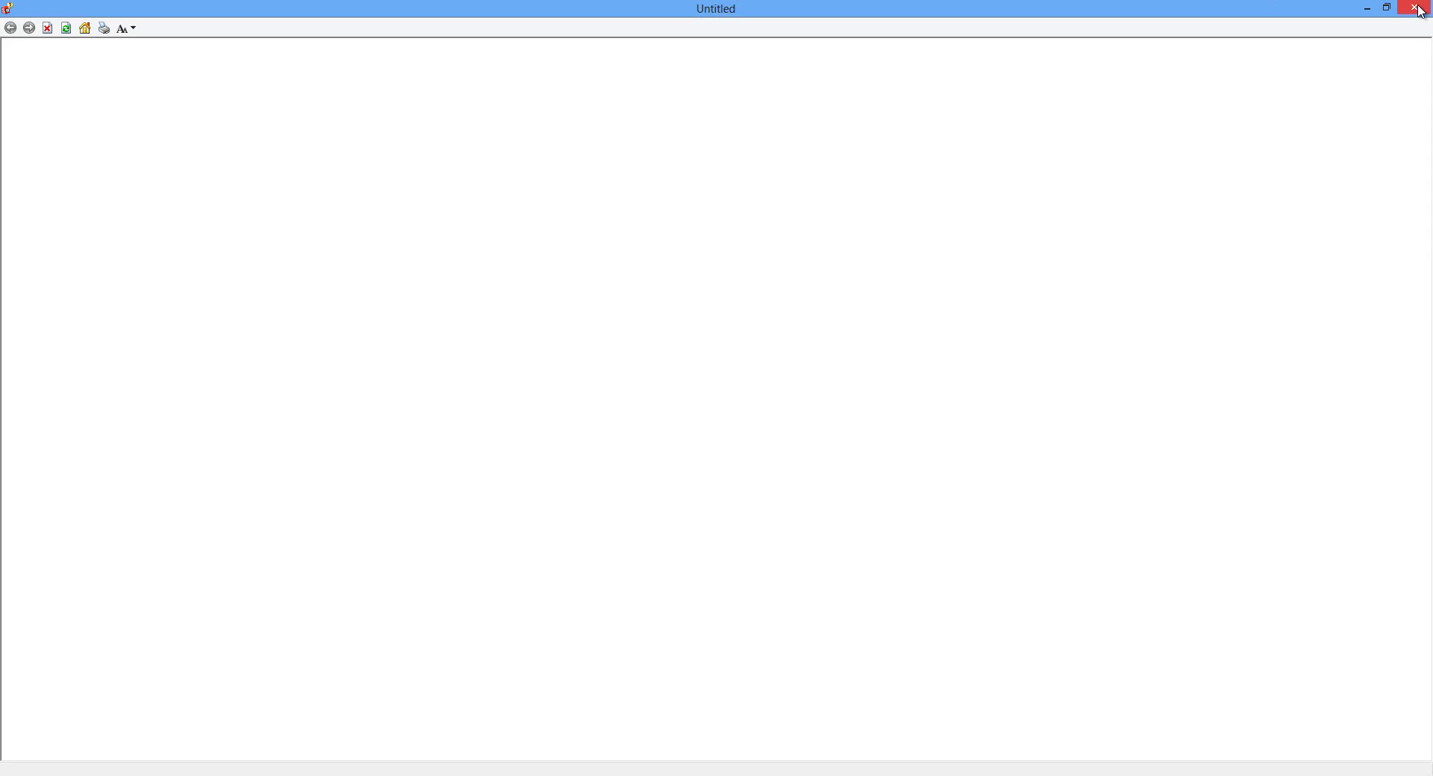
{"action": "left_click", "coordinate": [1418, 9]}
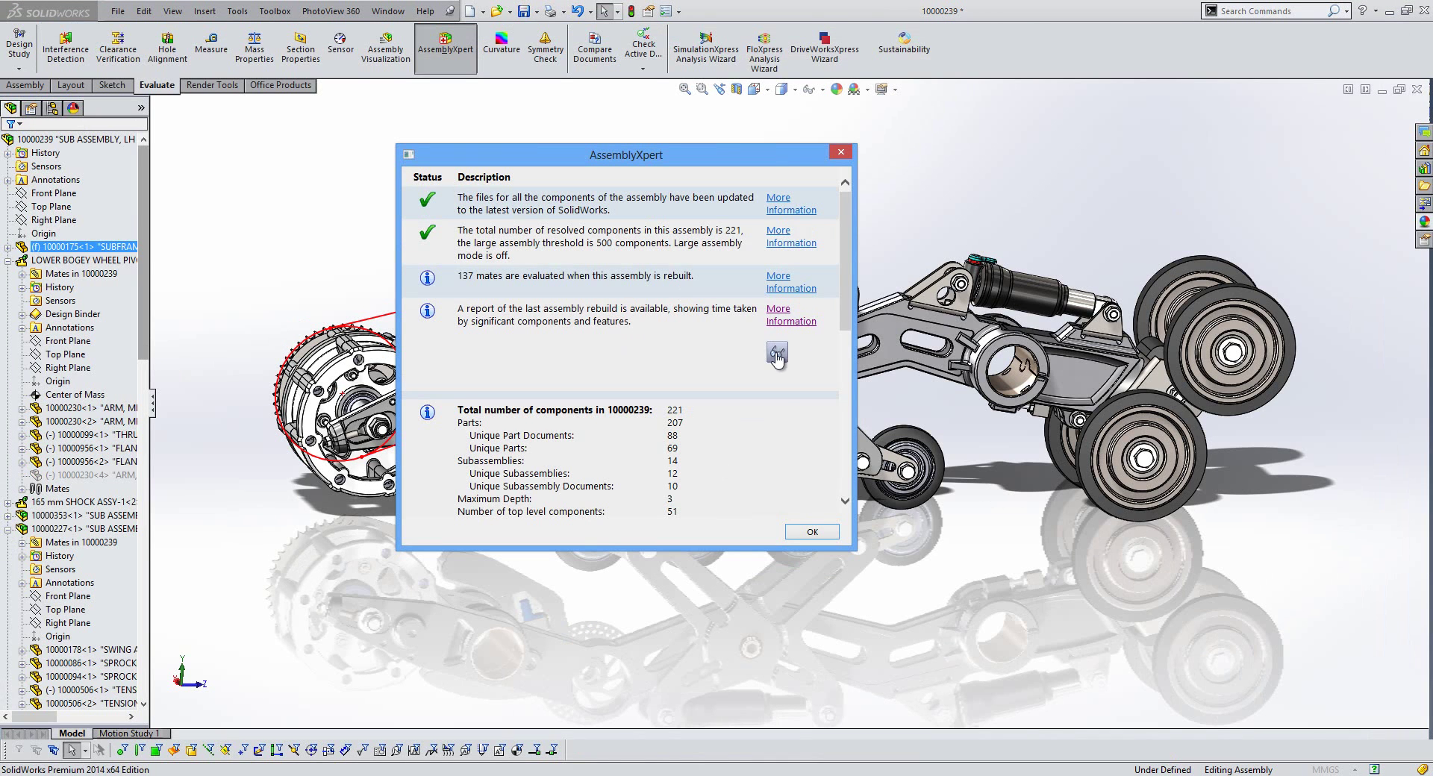
Examine the last rebuild's time list, return to the AssemblyXpert summary, review its component and mate statistics, and close it
{"action": "left_click", "coordinate": [777, 352]}
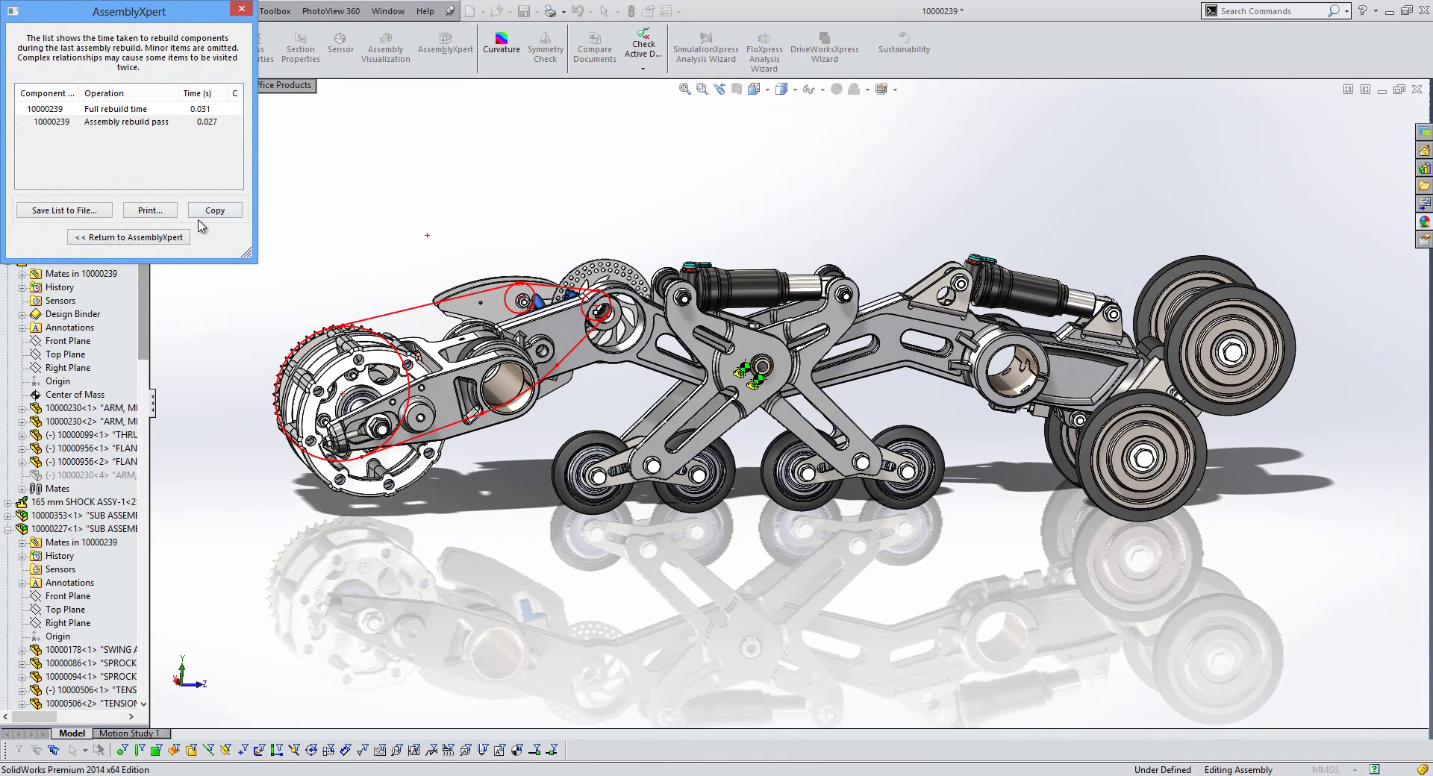
{"action": "left_click", "coordinate": [128, 237]}
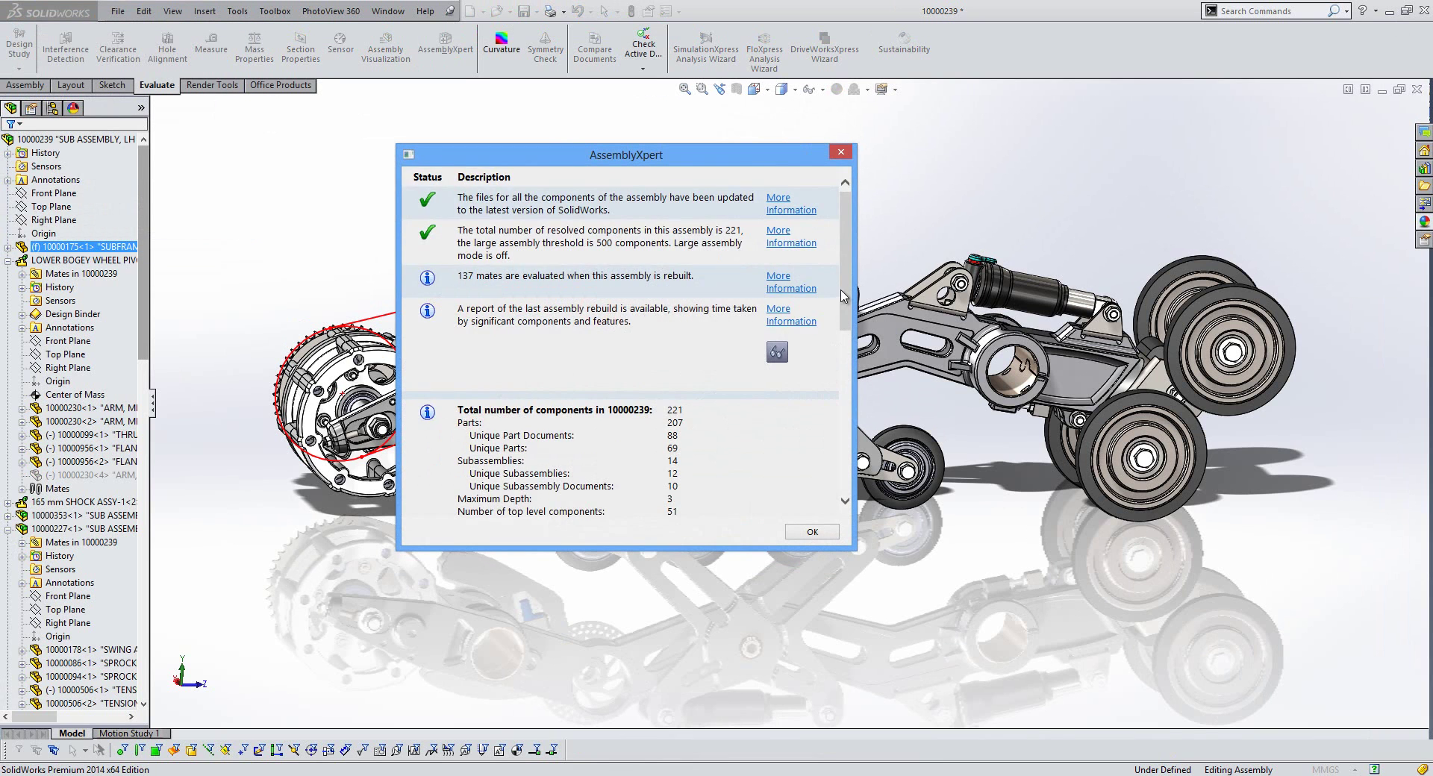
{"action": "left_click_drag", "start_coordinate": [843, 296], "coordinate": [851, 403]}
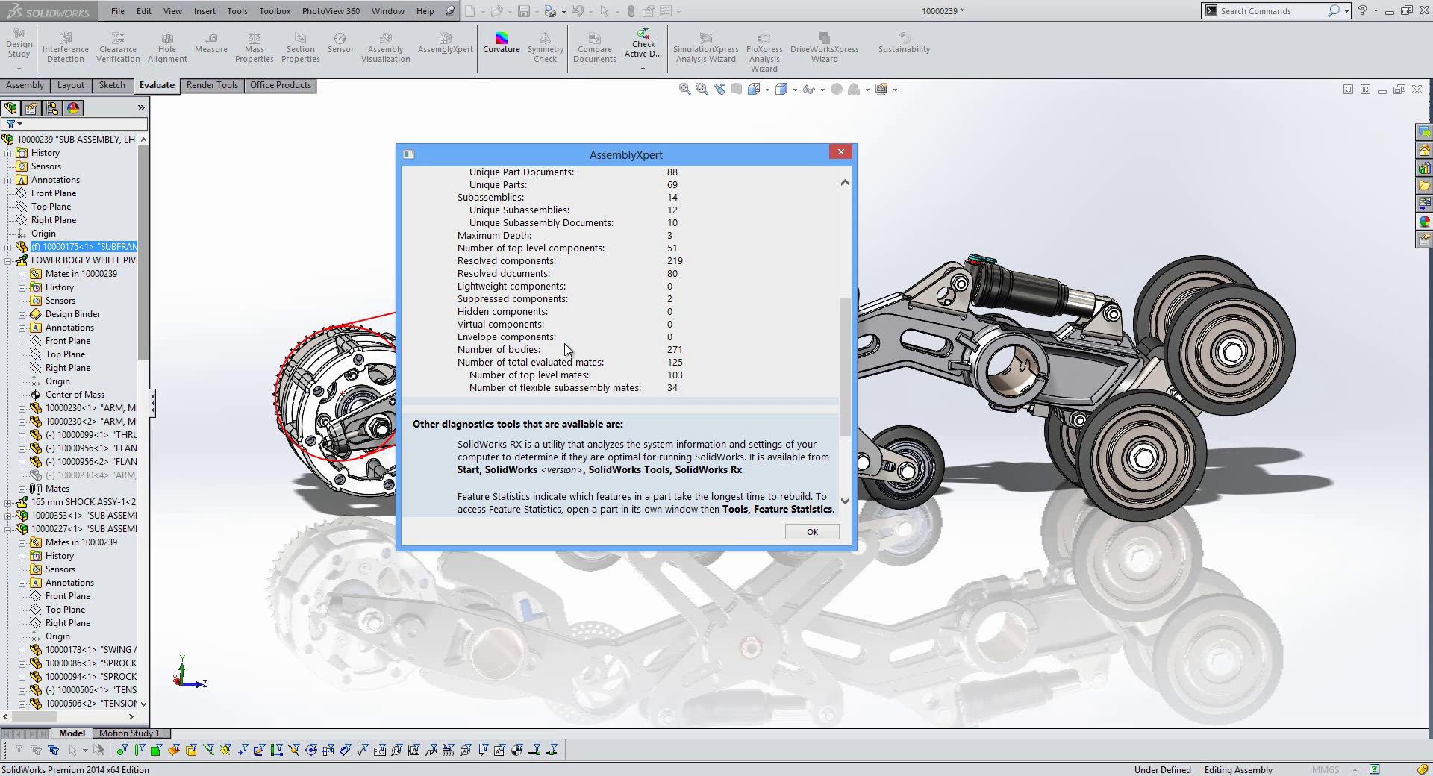
{"action": "left_click", "coordinate": [812, 531]}
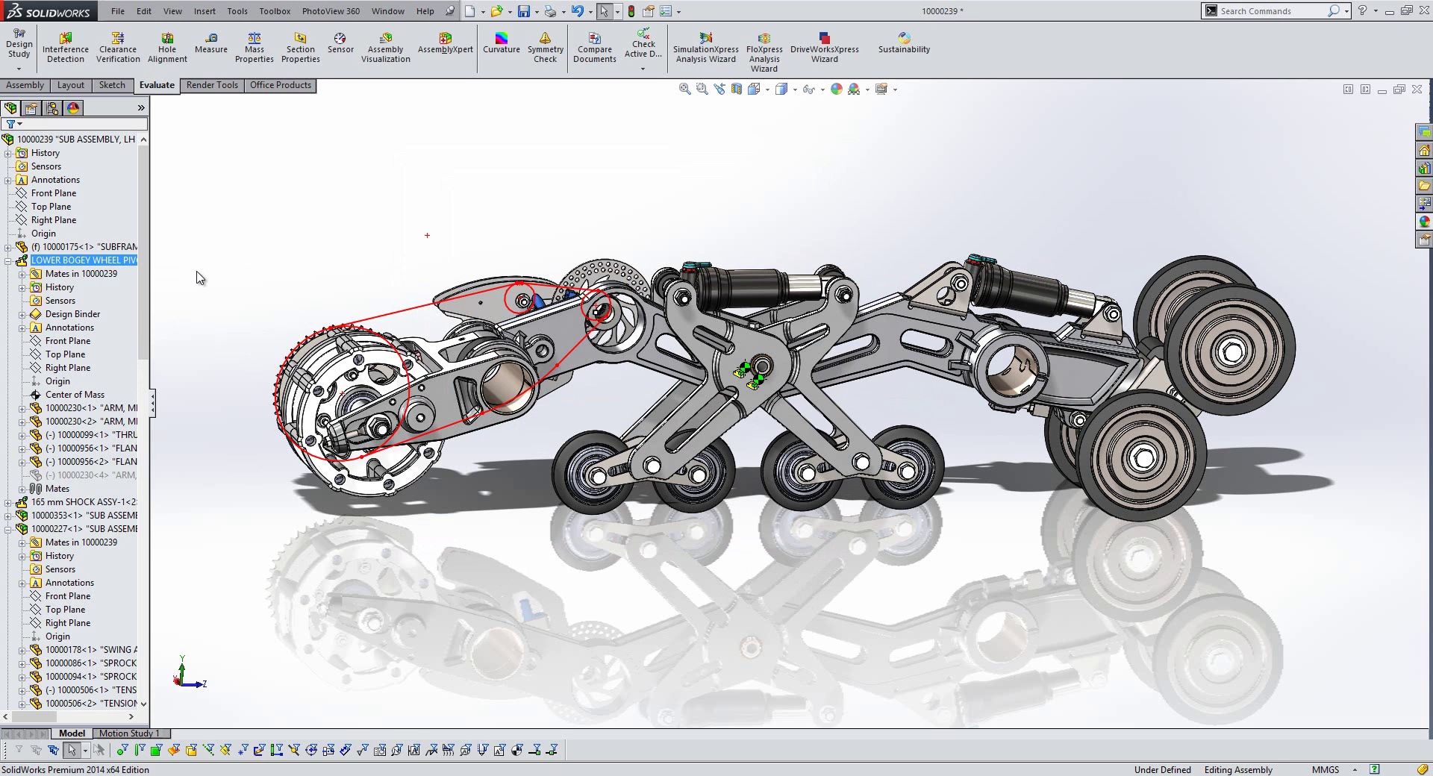
View the mates attached to the Chain path sketch, then close the mate list and return to the top of the feature tree
{"action": "left_click", "coordinate": [399, 310]}
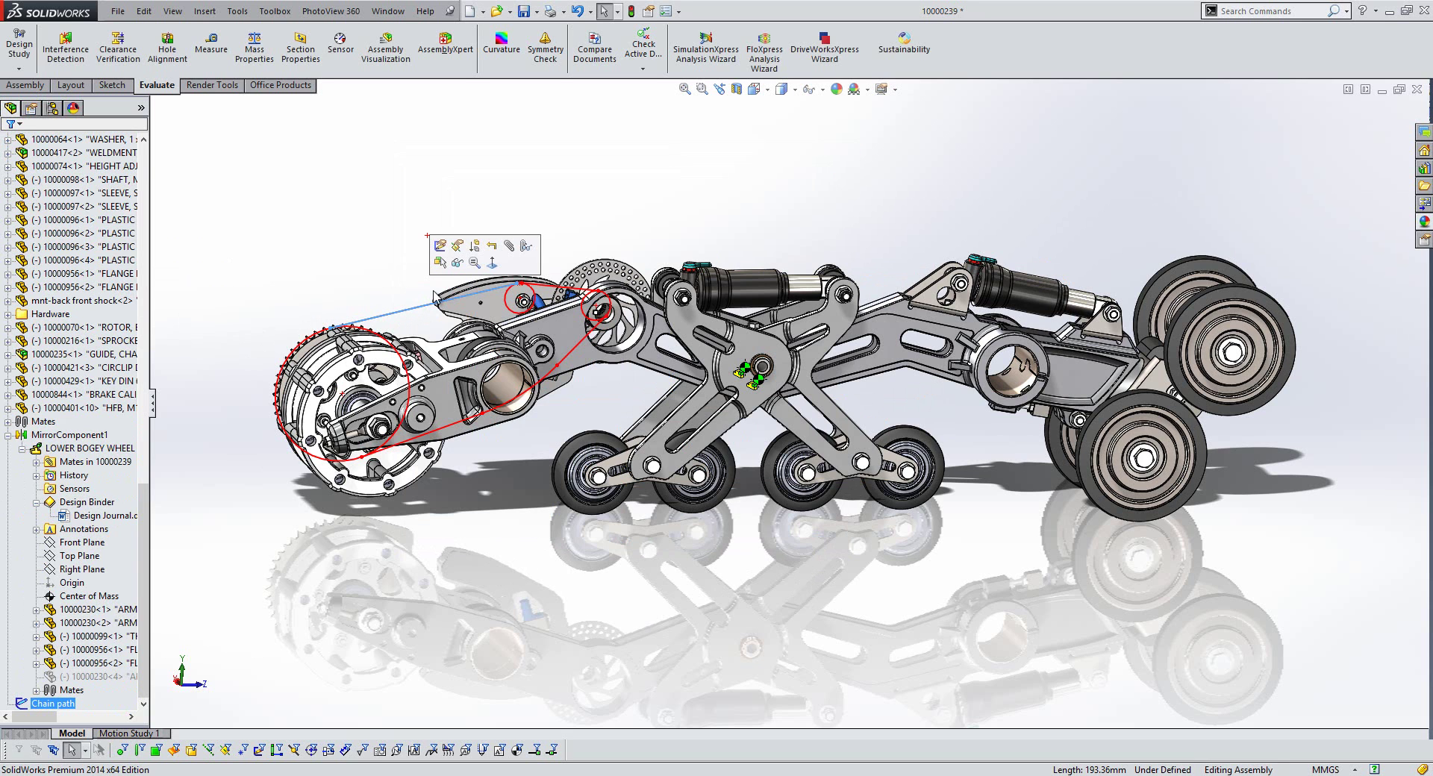
{"action": "left_click", "coordinate": [527, 248]}
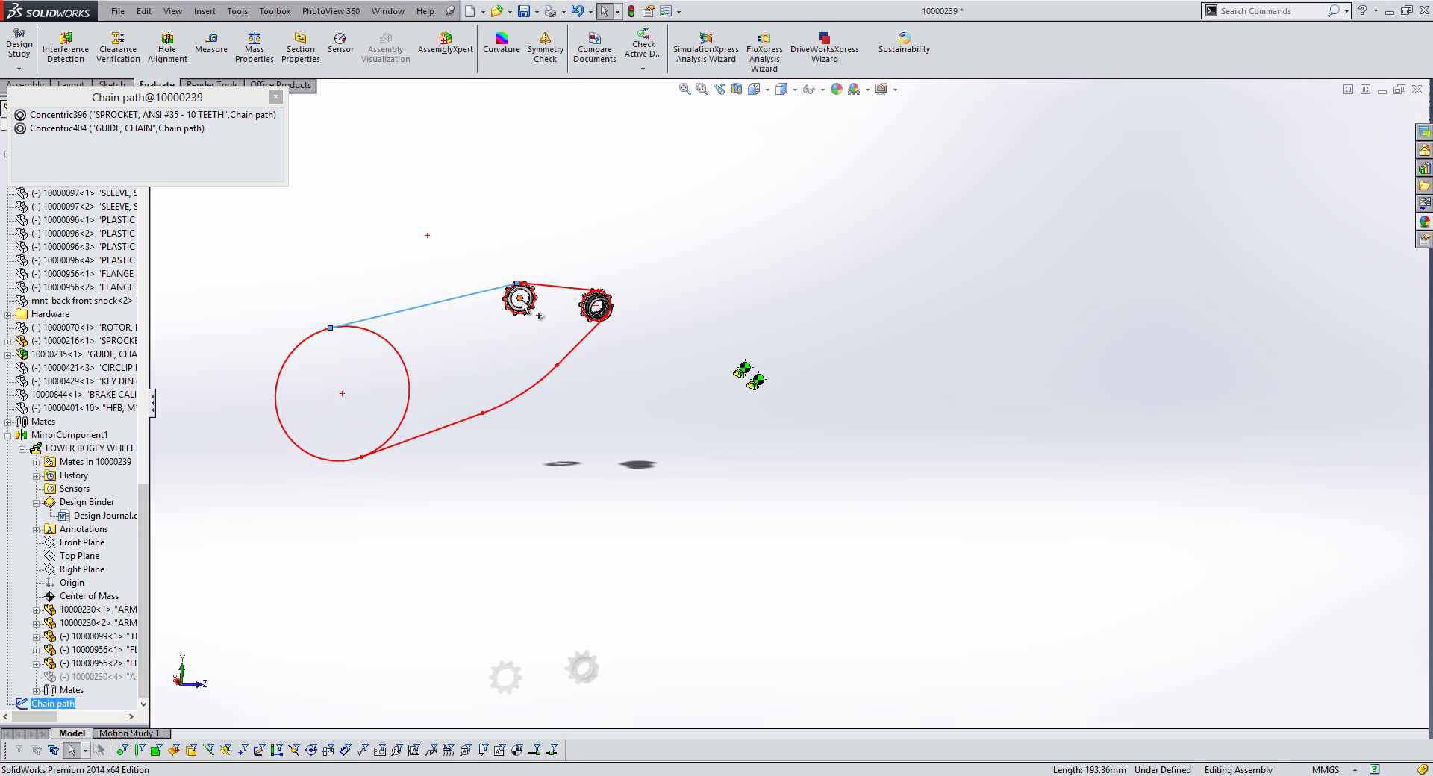
{"action": "left_click", "coordinate": [275, 98]}
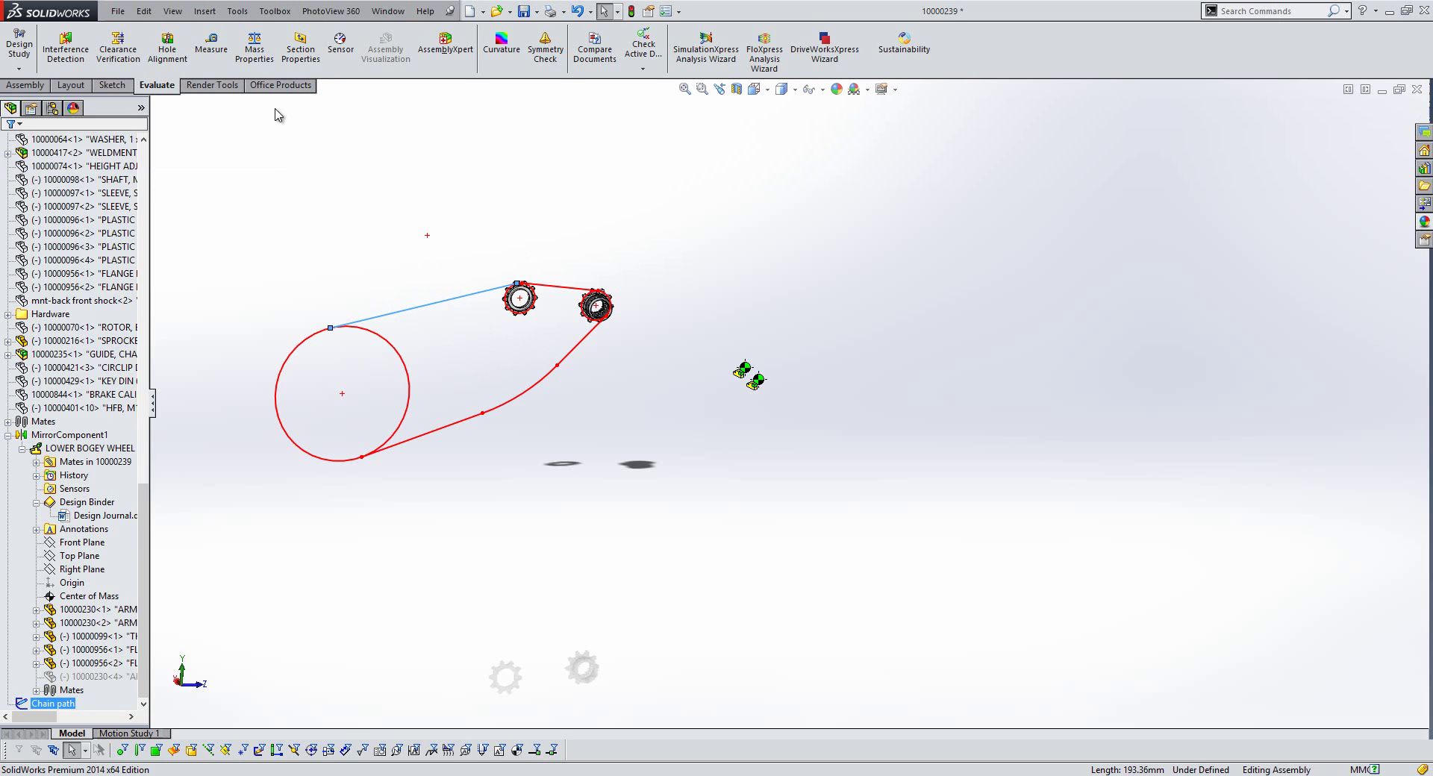
{"action": "left_click", "coordinate": [271, 272]}
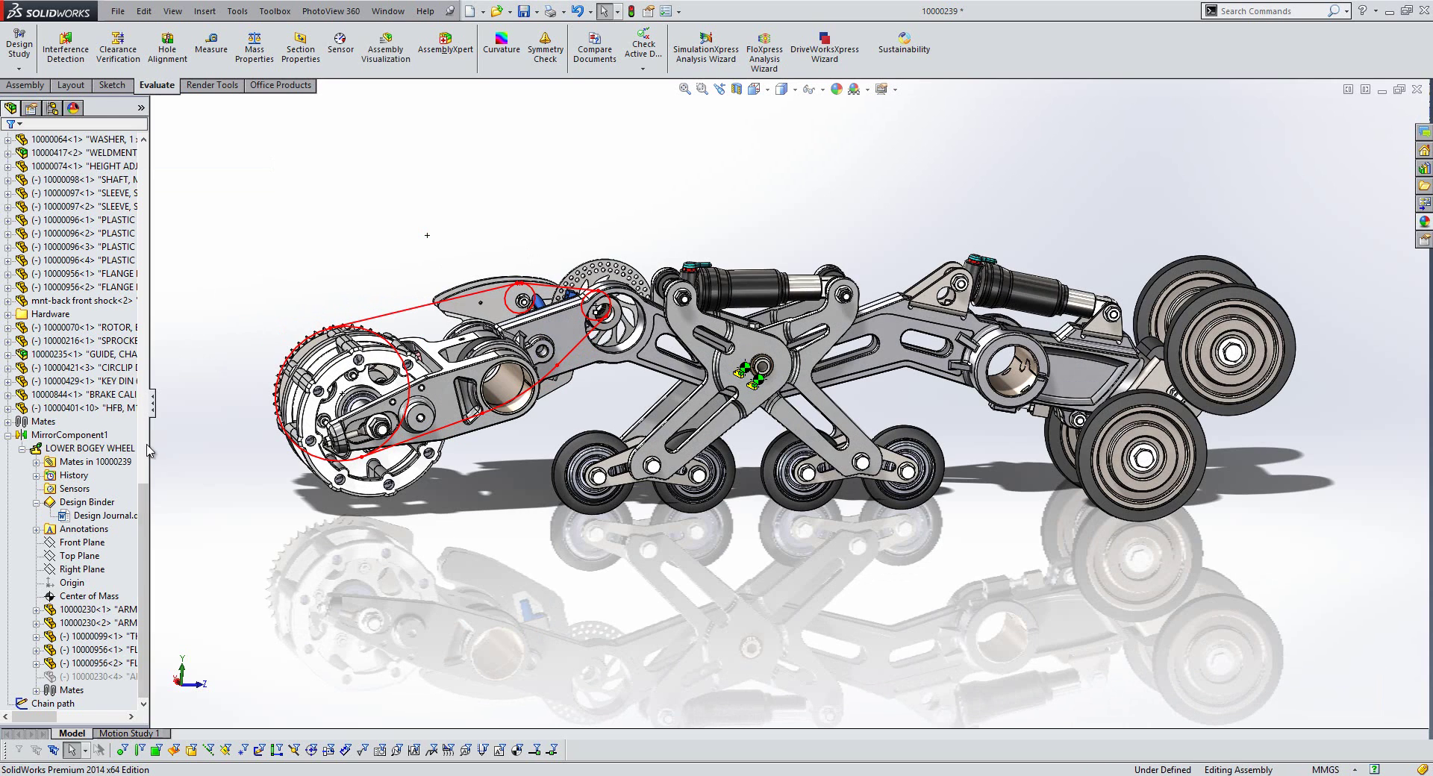
{"action": "left_click_drag", "start_coordinate": [146, 504], "coordinate": [146, 168]}
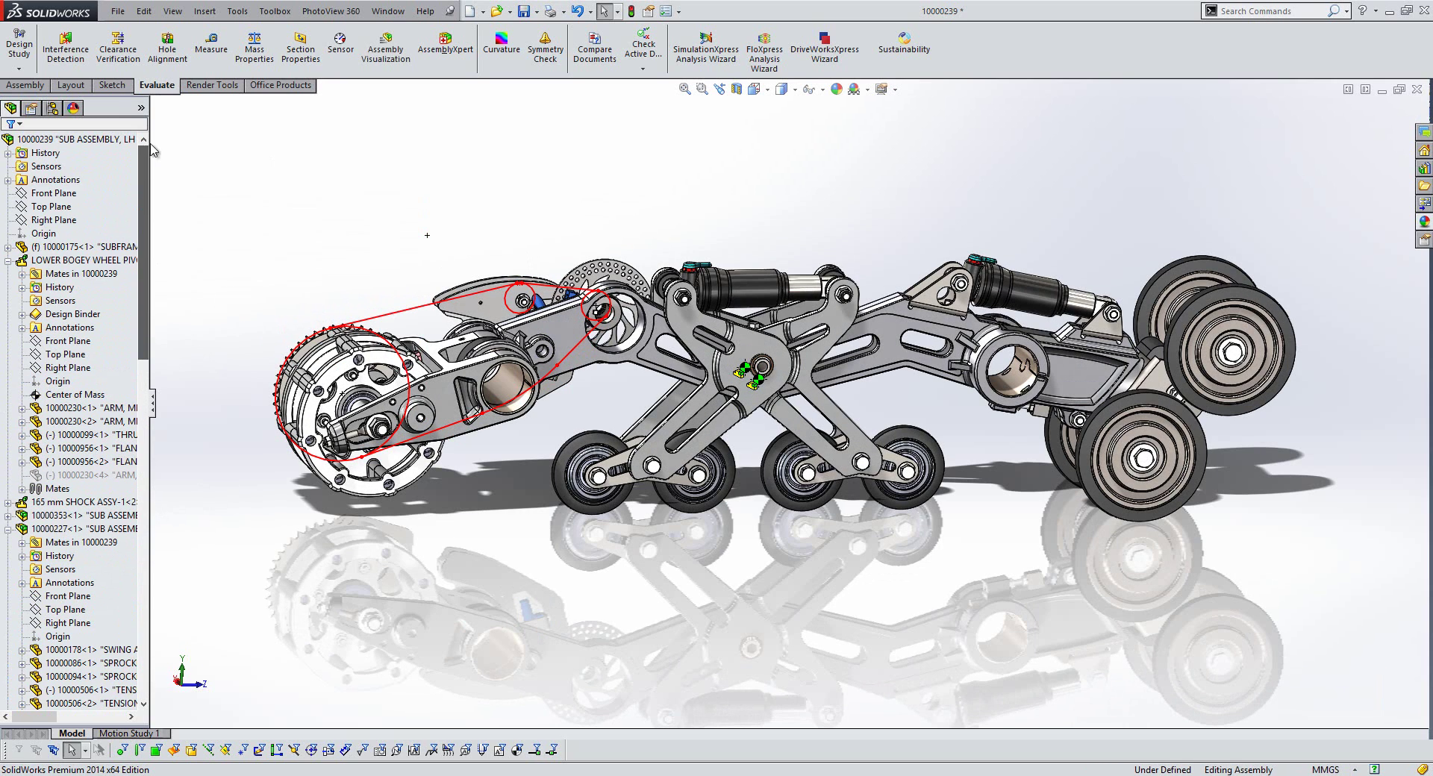
View the mates attached to the assembly's Front Plane, then close the mate list
{"action": "left_click", "coordinate": [56, 193]}
{"action": "left_click", "coordinate": [86, 171]}
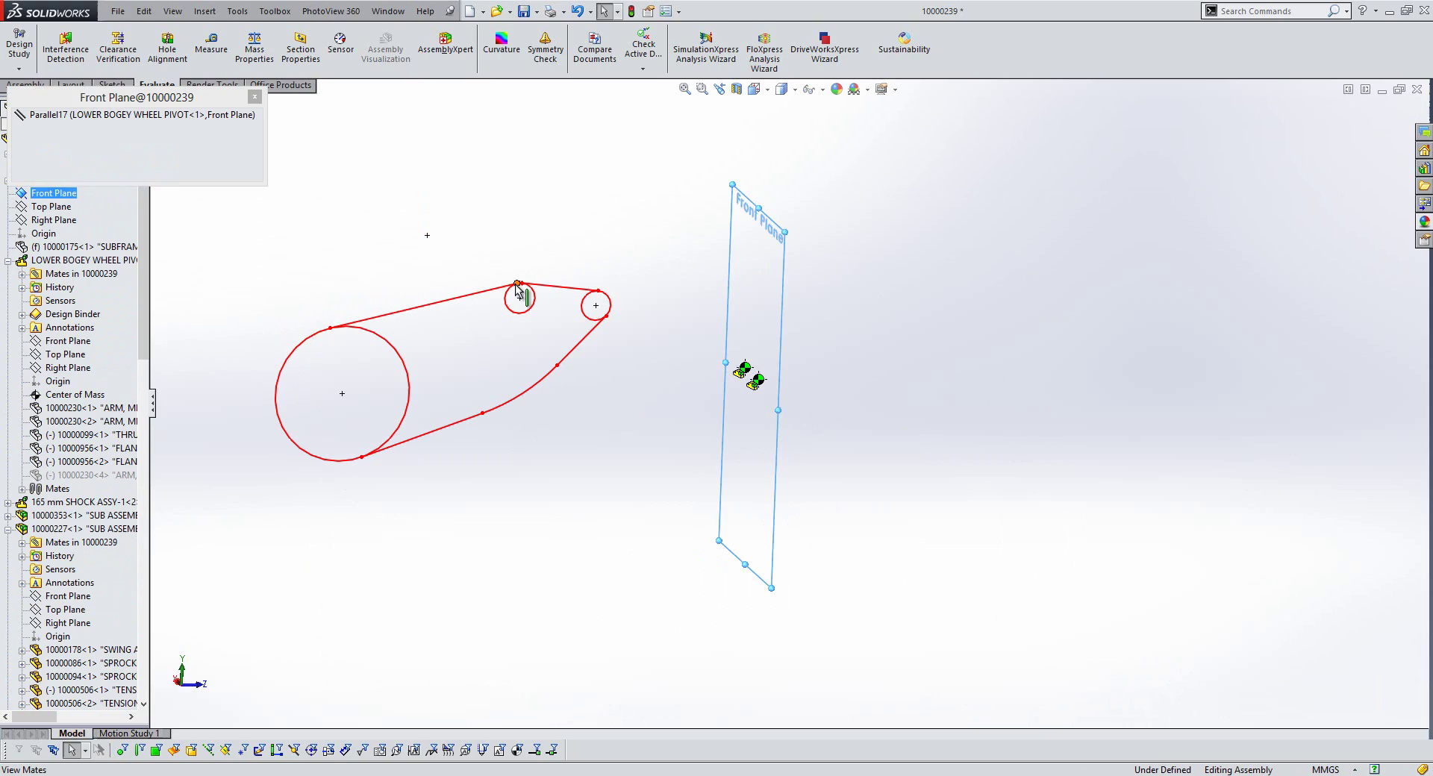
{"action": "left_click", "coordinate": [255, 97]}
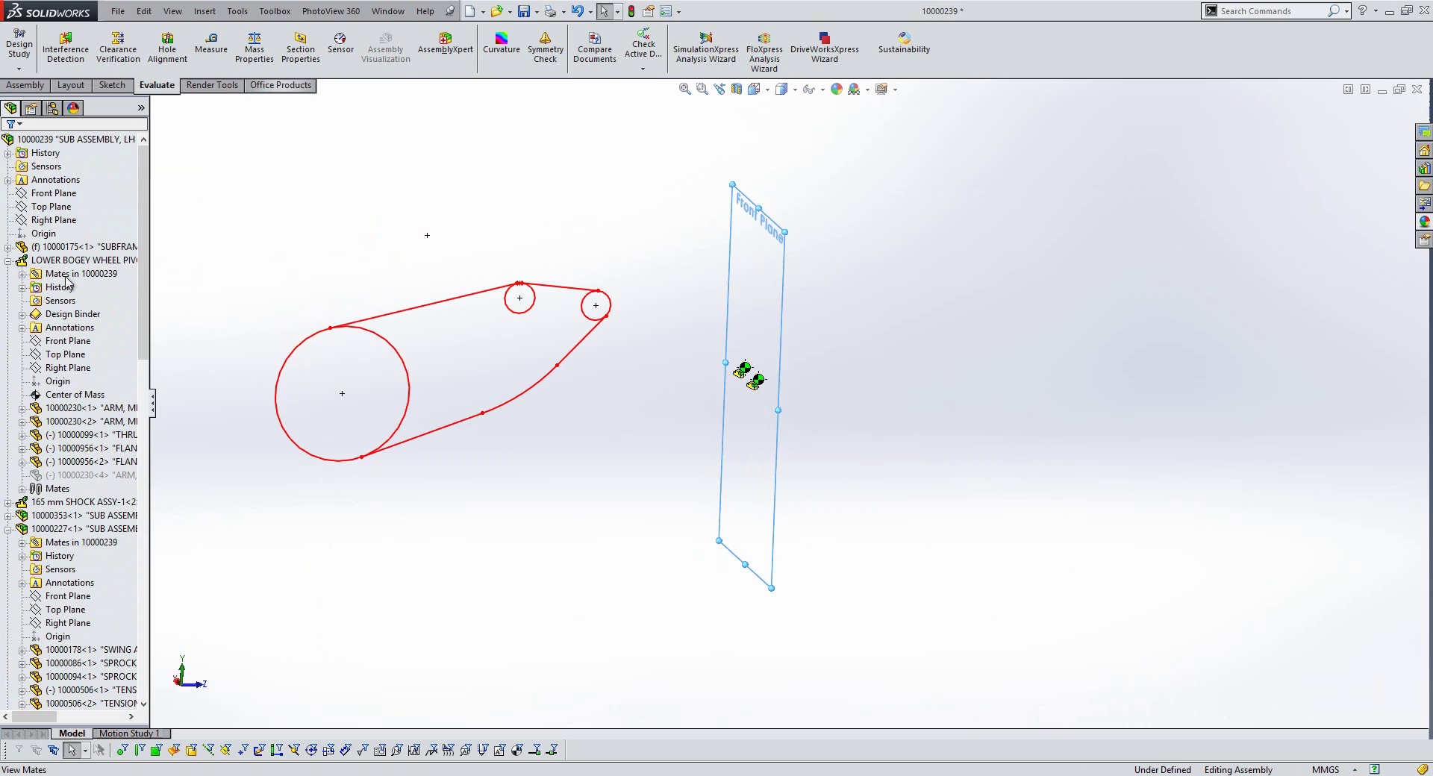
Hide the pivot sleeve 10000055<1> inside the large bore of the subframe beside the rear wheels
{"action": "scroll", "coordinate": [982, 422], "scroll_direction": "down", "scroll_amount": 1}
{"action": "middle_click_drag", "start_coordinate": [982, 422], "coordinate": [1018, 446]}
{"action": "left_click", "coordinate": [993, 325]}
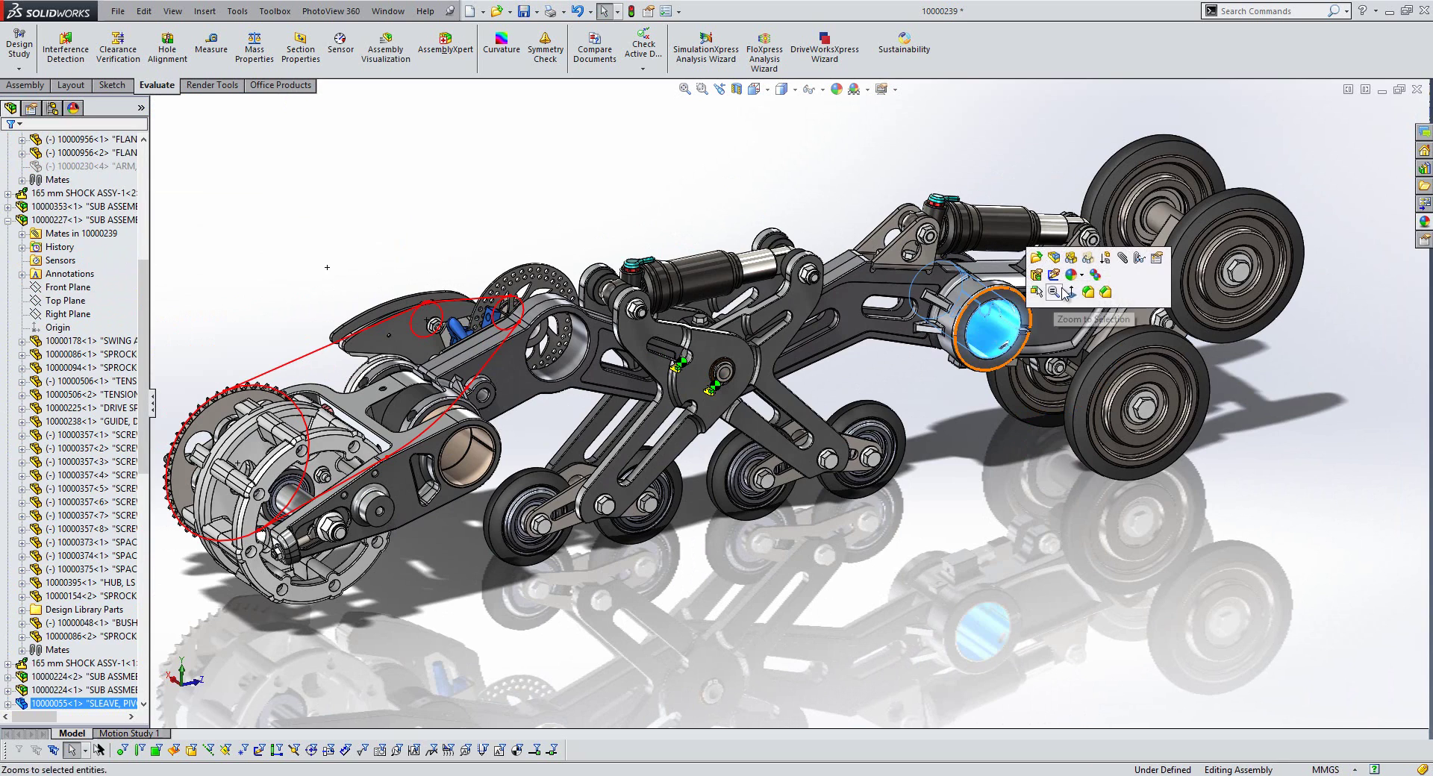
{"action": "left_click", "coordinate": [1071, 258]}
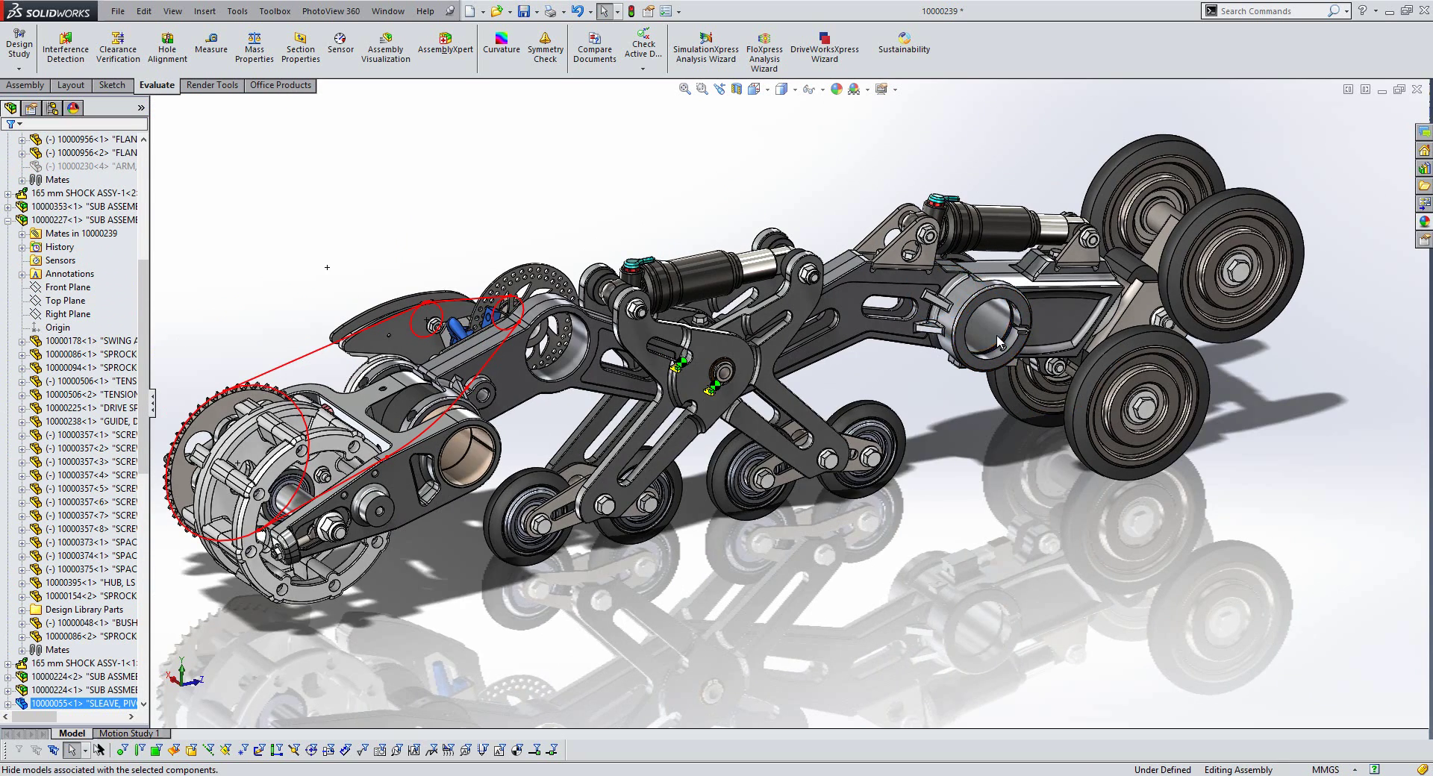
Locate the subframe 10000175<1> from its bore face, expand its features and view the mates attached to Cut-Extrude1
{"action": "scroll", "coordinate": [974, 336], "scroll_direction": "down", "scroll_amount": 5}
{"action": "left_click", "coordinate": [964, 343]}
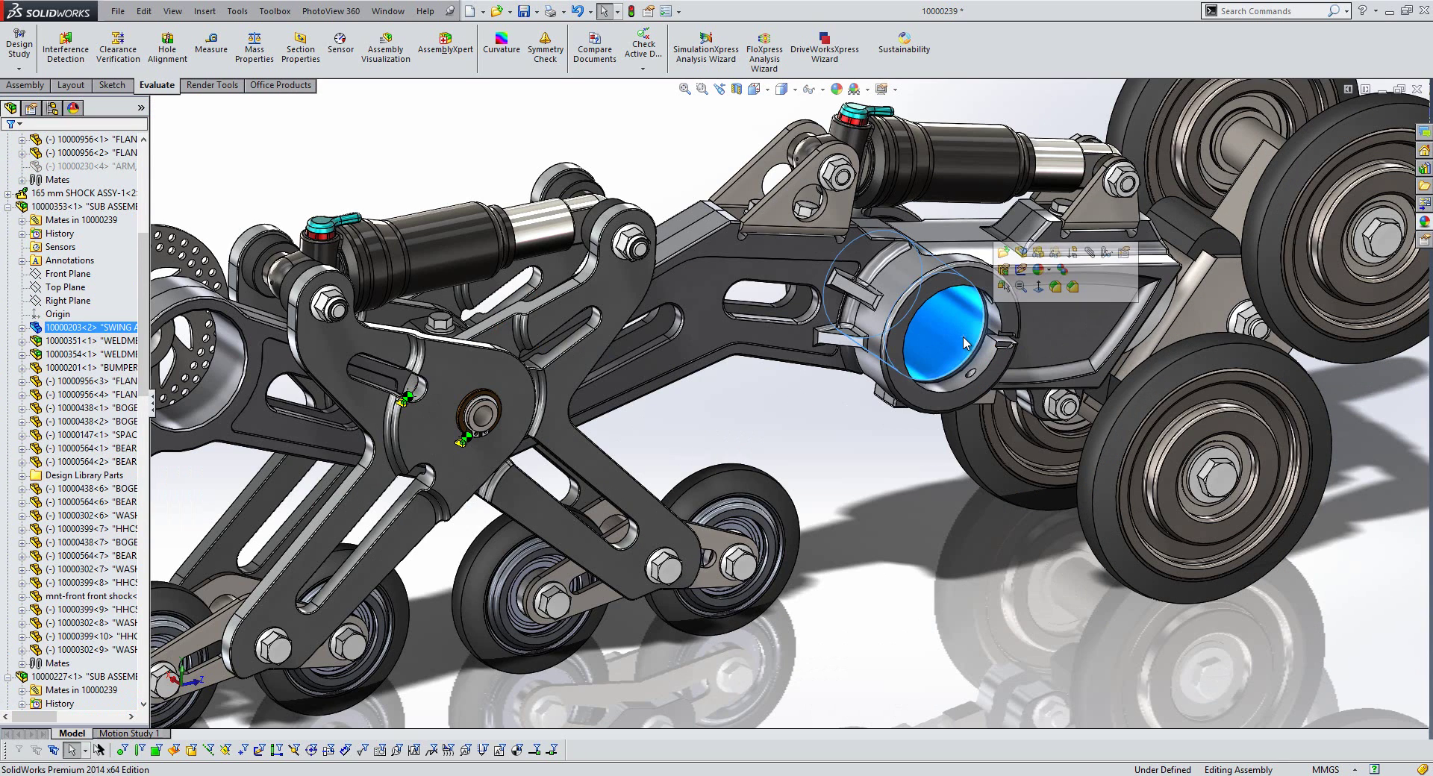
{"action": "left_click", "coordinate": [986, 366]}
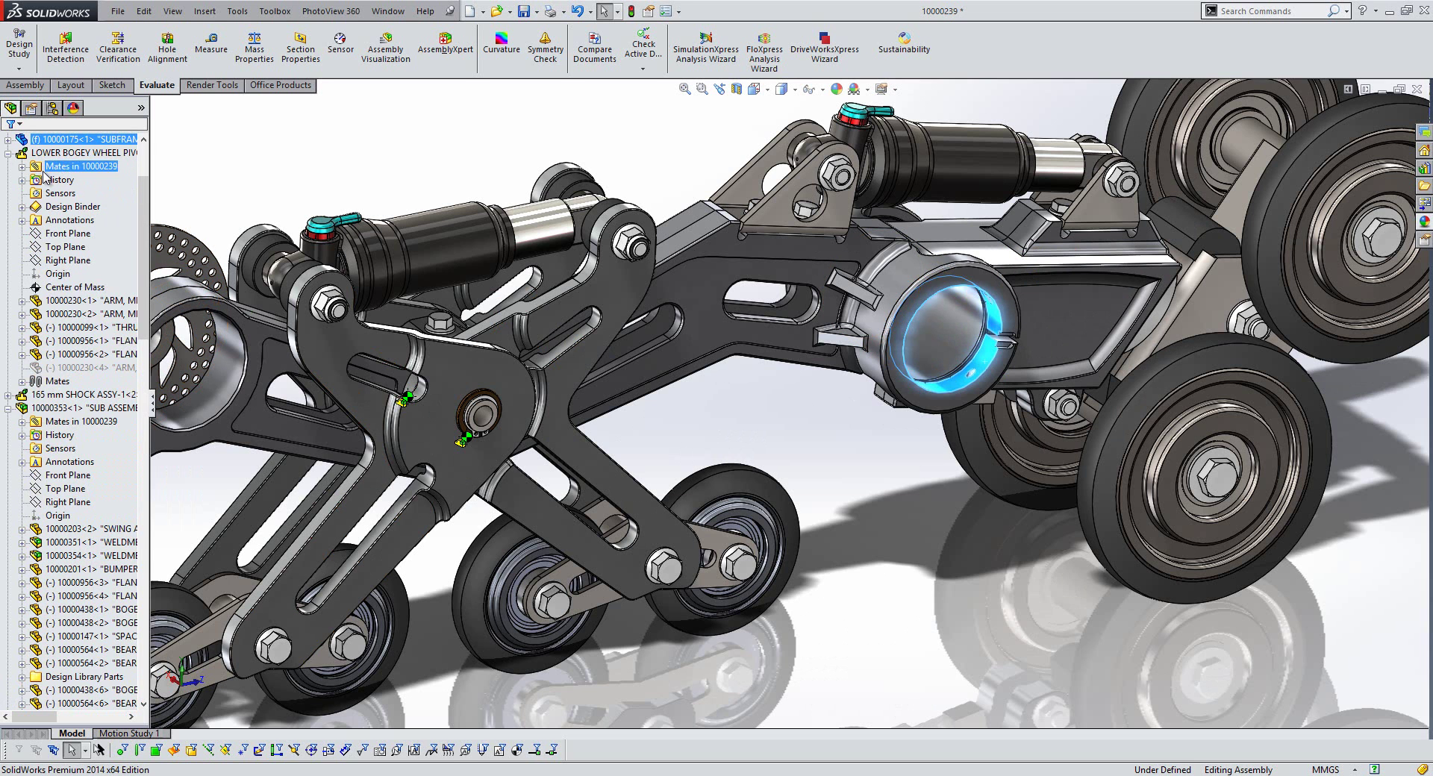
{"action": "left_click", "coordinate": [7, 140]}
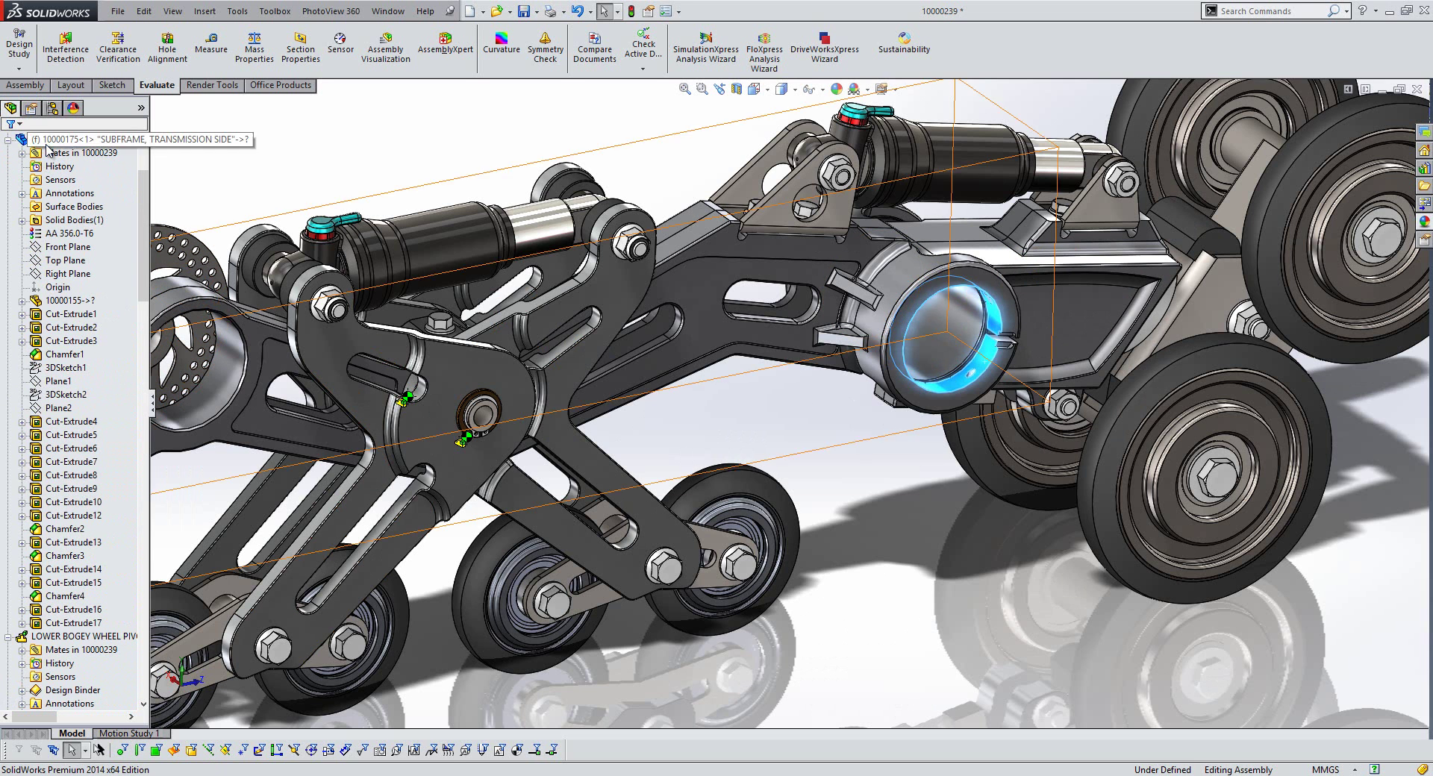
{"action": "left_click", "coordinate": [63, 322]}
{"action": "left_click", "coordinate": [72, 294]}
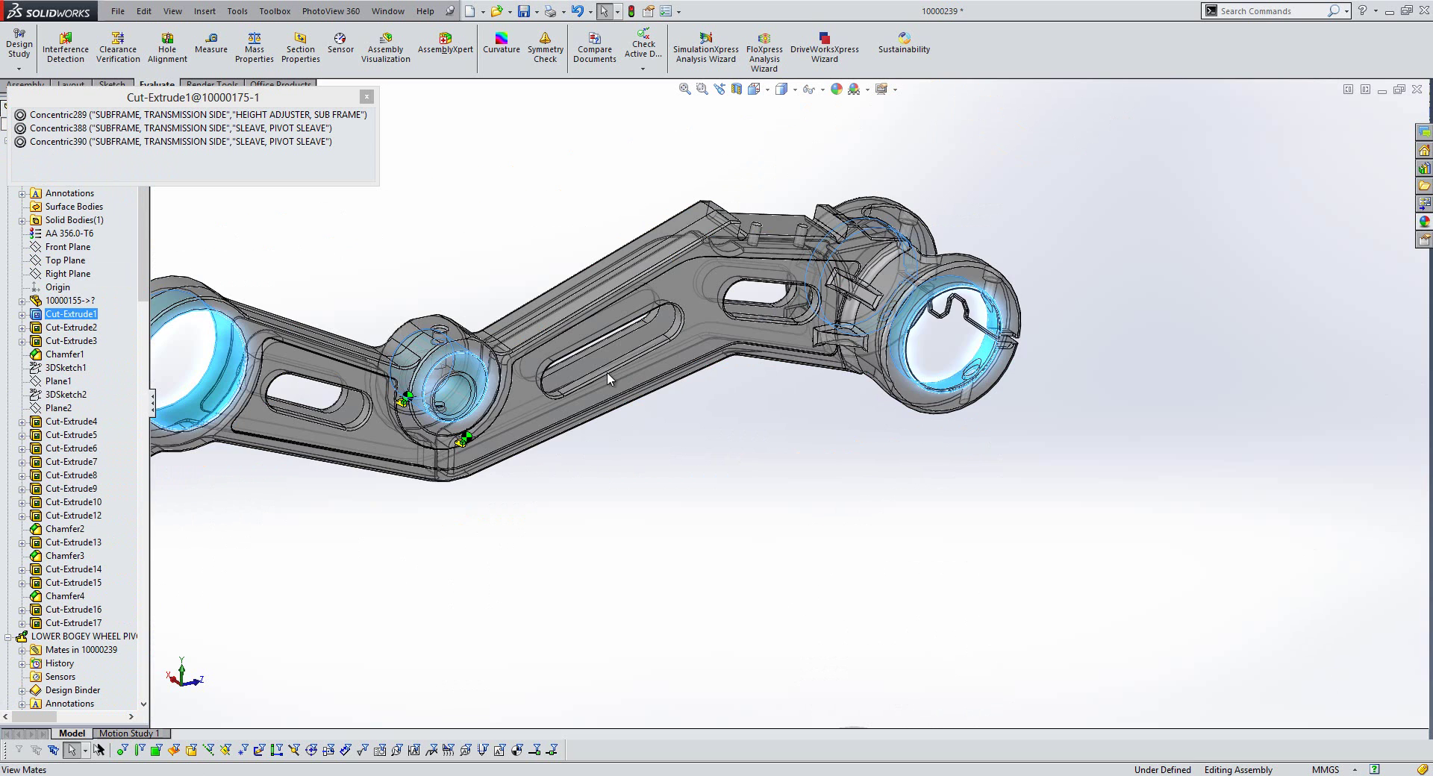
Examine the isolated subframe's mated bores, close the Cut-Extrude1 mate list and switch to the PowerPoint slide show
{"action": "scroll", "coordinate": [700, 449], "scroll_direction": "up", "scroll_amount": 2}
{"action": "scroll", "coordinate": [700, 449], "scroll_direction": "up", "scroll_amount": 1}
{"action": "scroll", "coordinate": [571, 452], "scroll_direction": "down", "scroll_amount": 1}
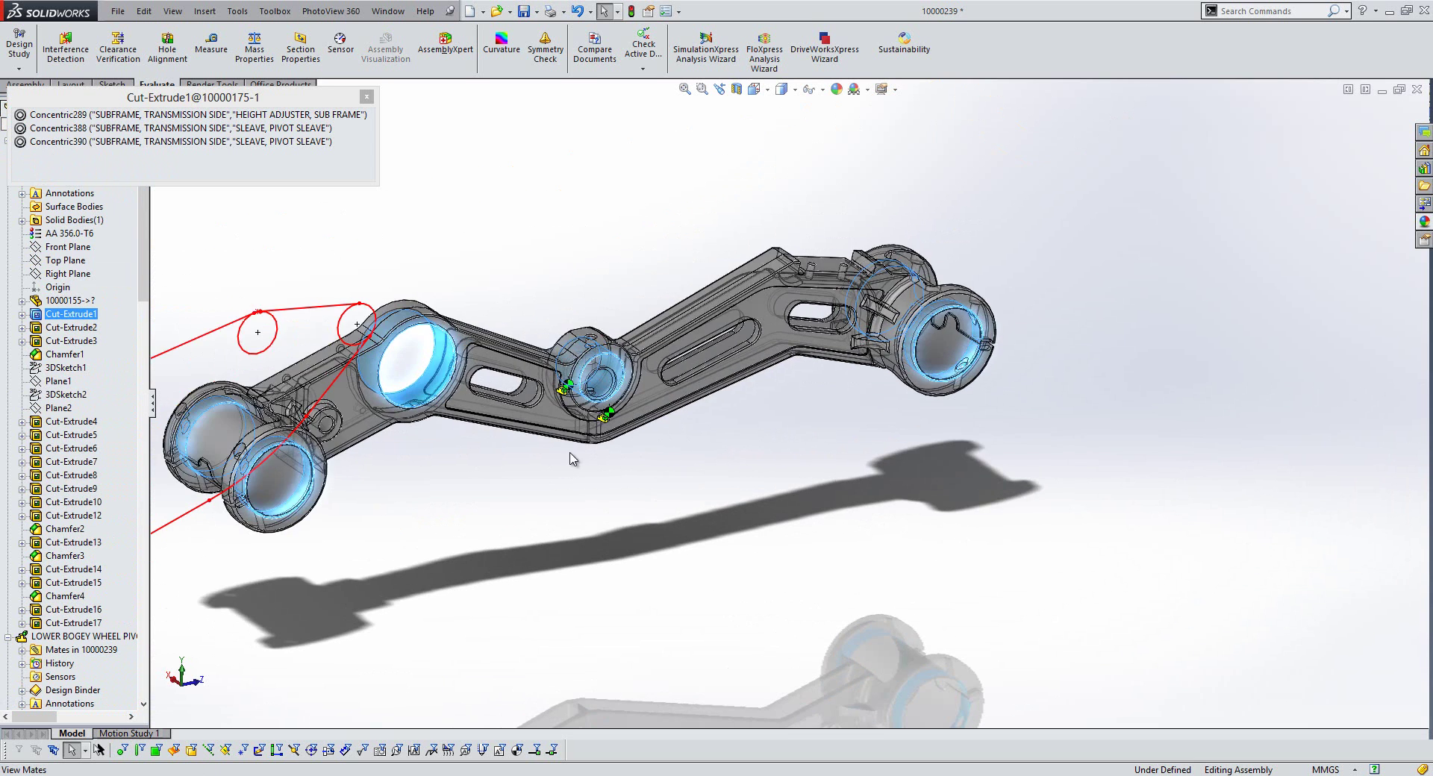
{"action": "scroll", "coordinate": [561, 452], "scroll_direction": "up", "scroll_amount": 2}
{"action": "middle_click_drag", "start_coordinate": [536, 498], "coordinate": [536, 484]}
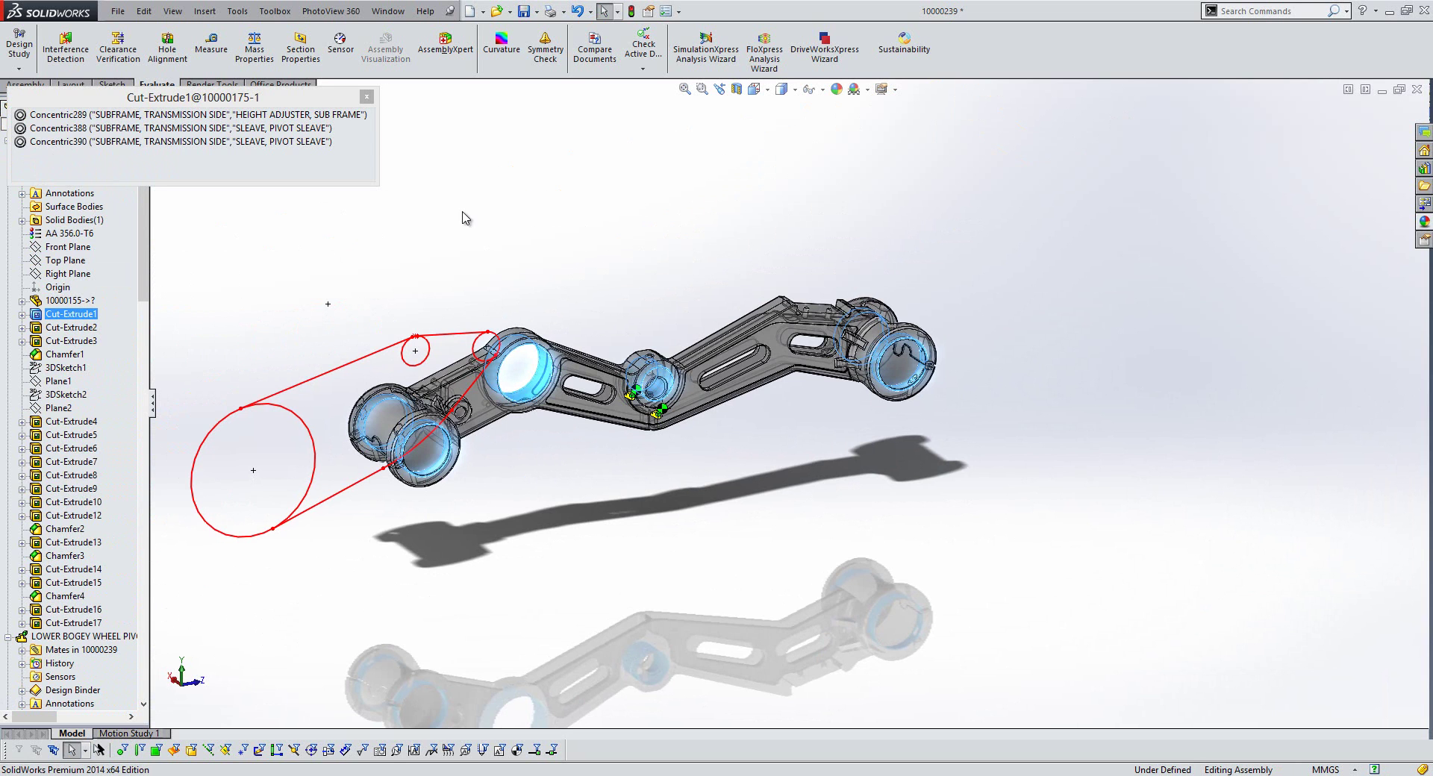
{"action": "left_click", "coordinate": [366, 97]}
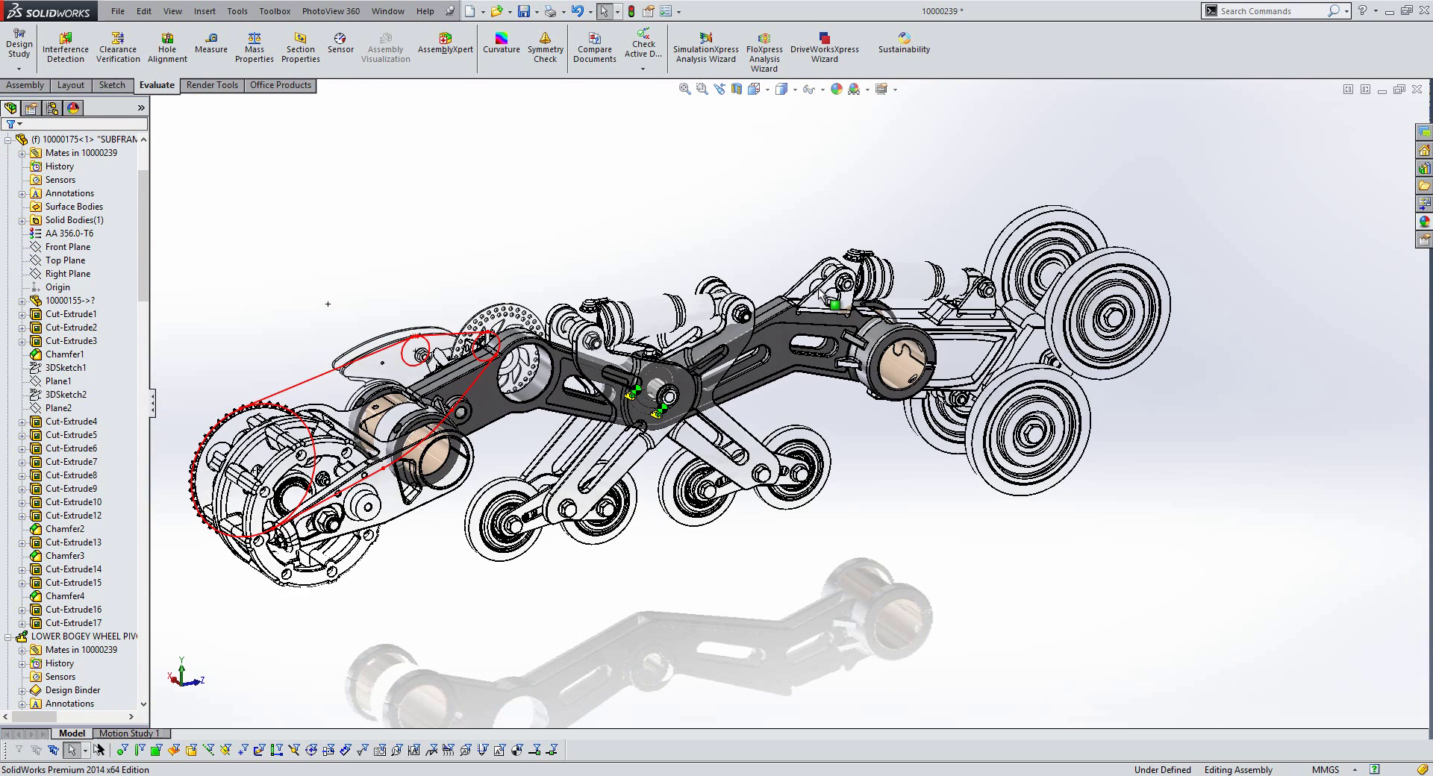
{"action": "key", "text": "alt+Tab"}
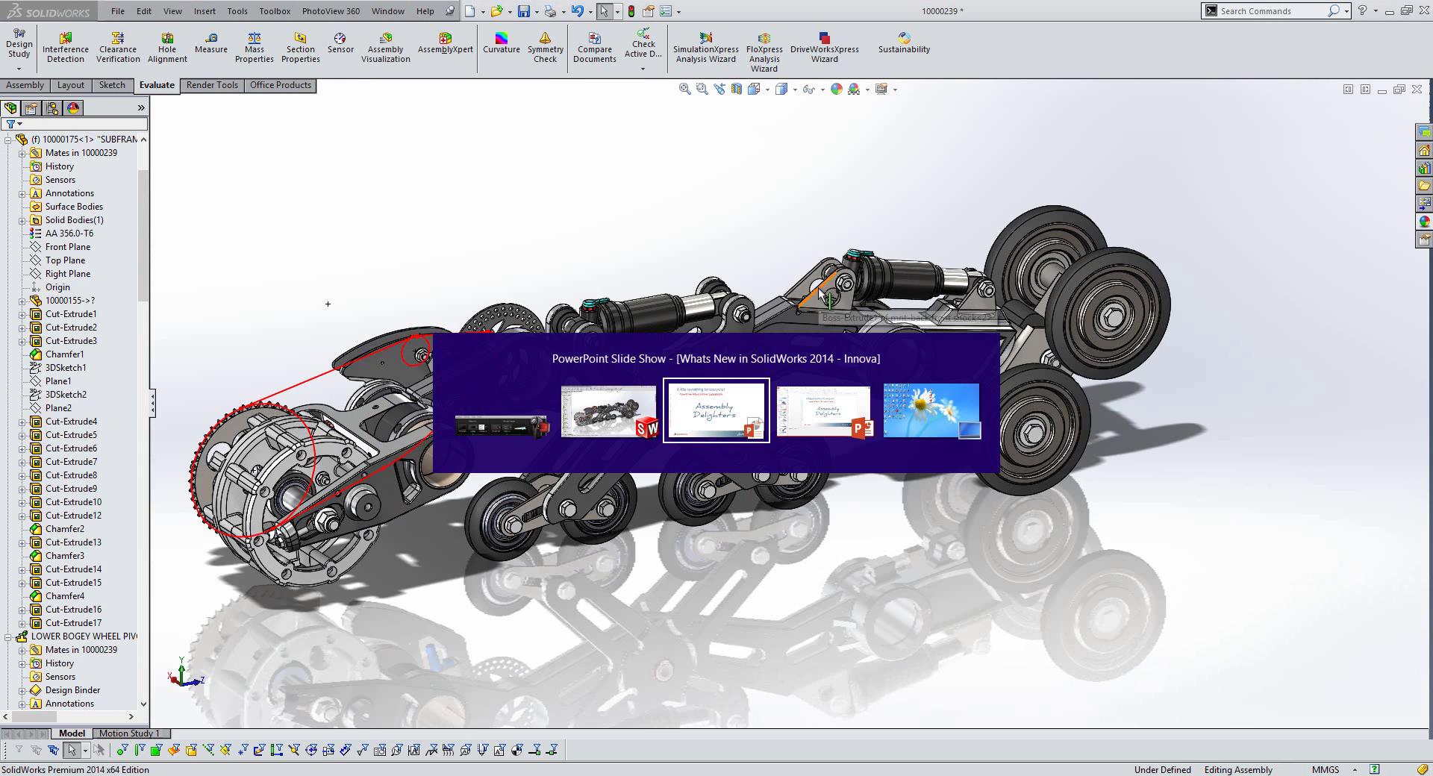